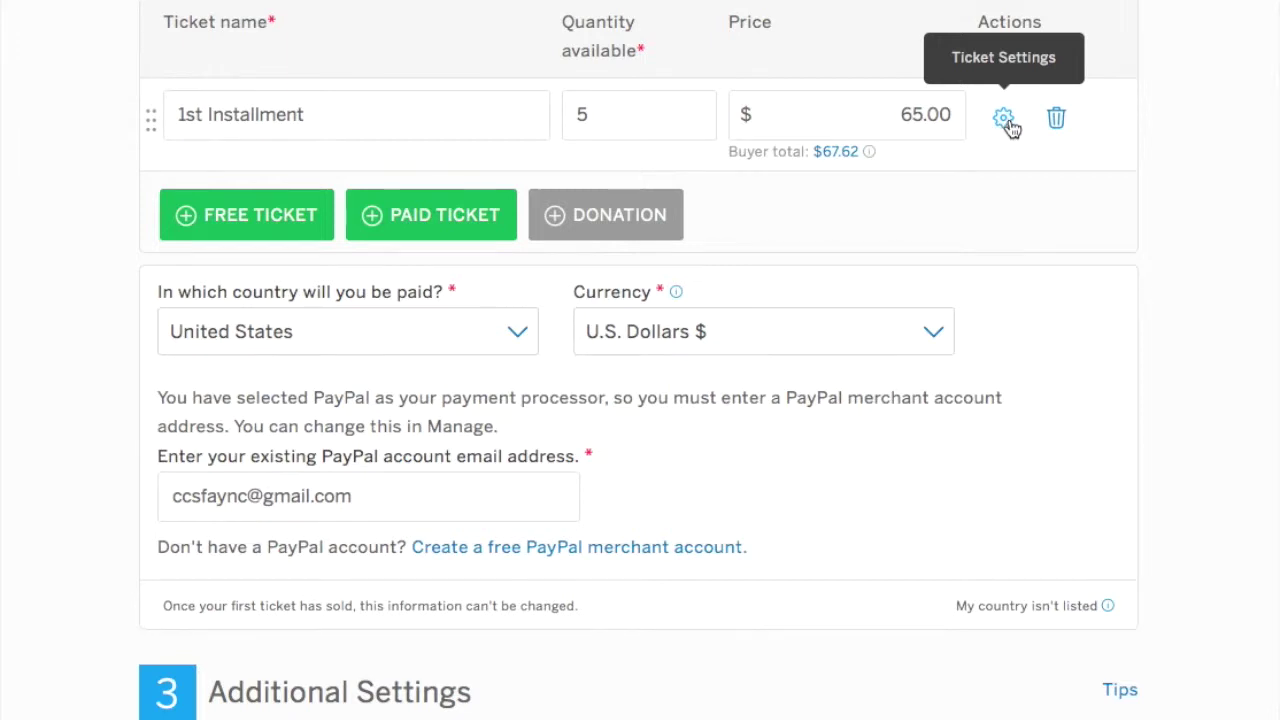
Describe the 1st Installment ticket: 'This is the first installment ticket. You will receive a code for the second installment'.
{"action": "scroll", "coordinate": [1008, 128], "scroll_direction": "down", "scroll_amount": 1}
{"action": "scroll", "coordinate": [1008, 126], "scroll_direction": "up", "scroll_amount": 1}
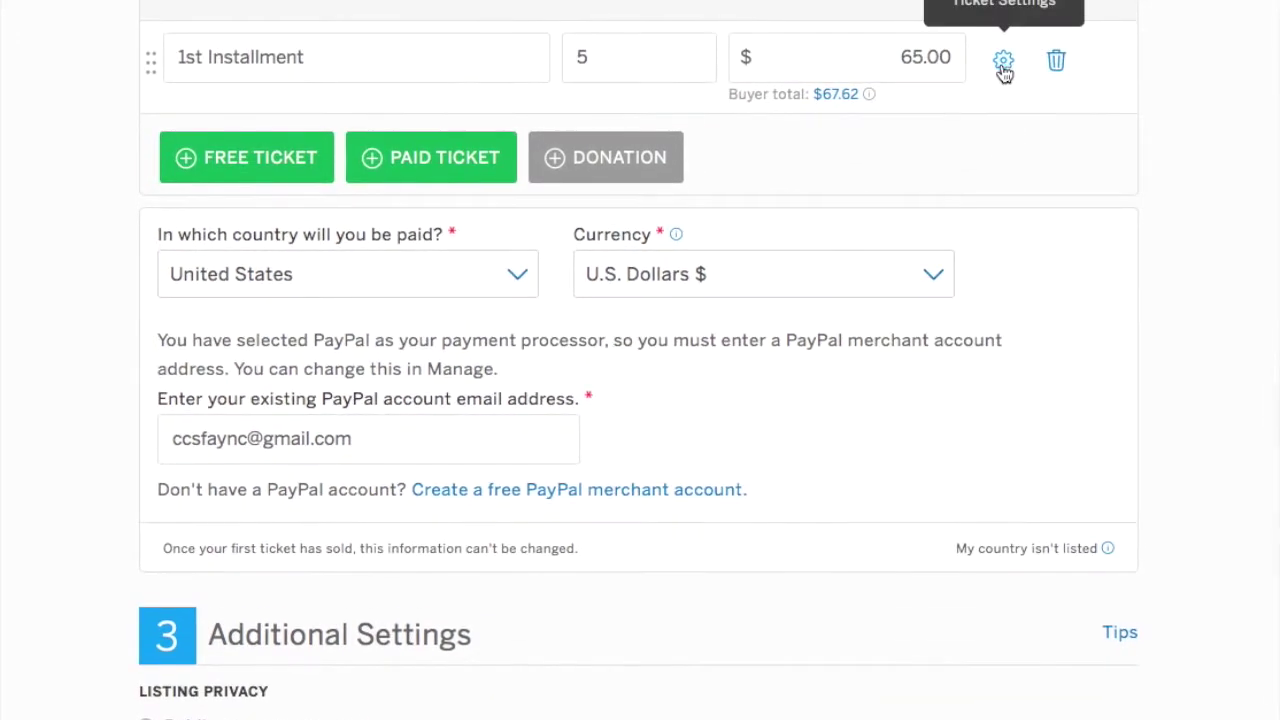
{"action": "left_click", "coordinate": [1004, 64]}
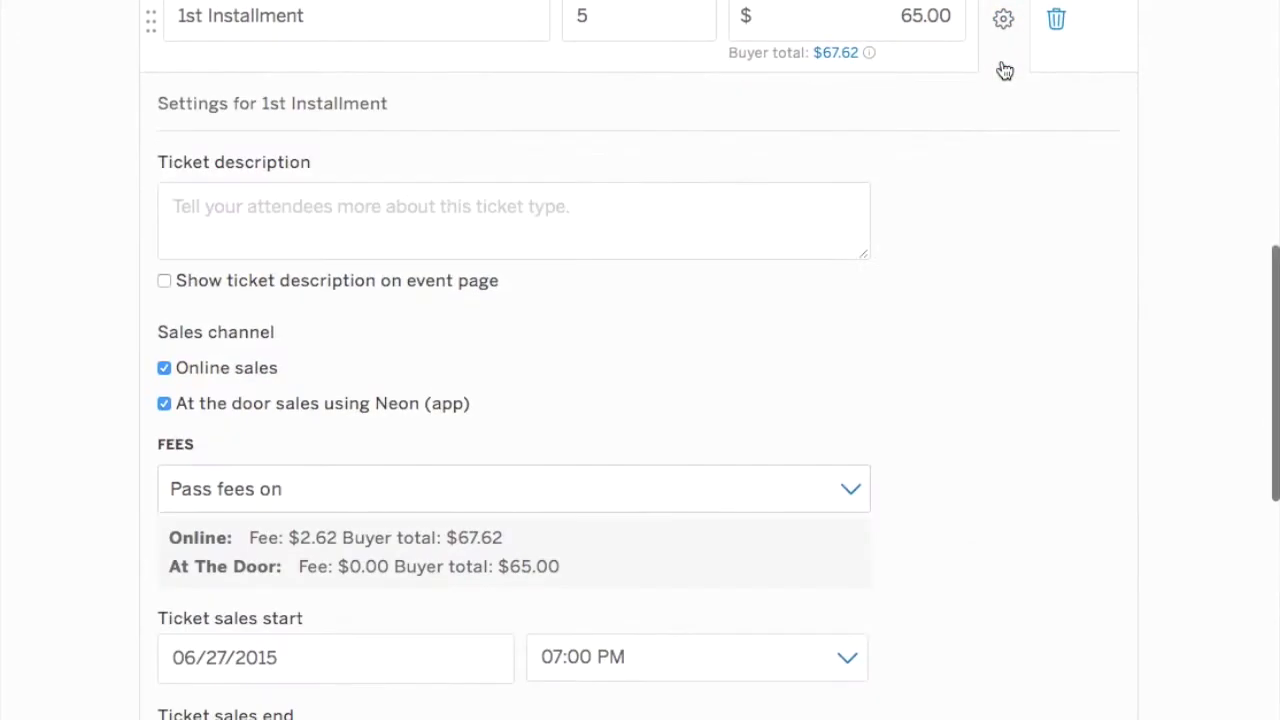
{"action": "left_click", "coordinate": [467, 210]}
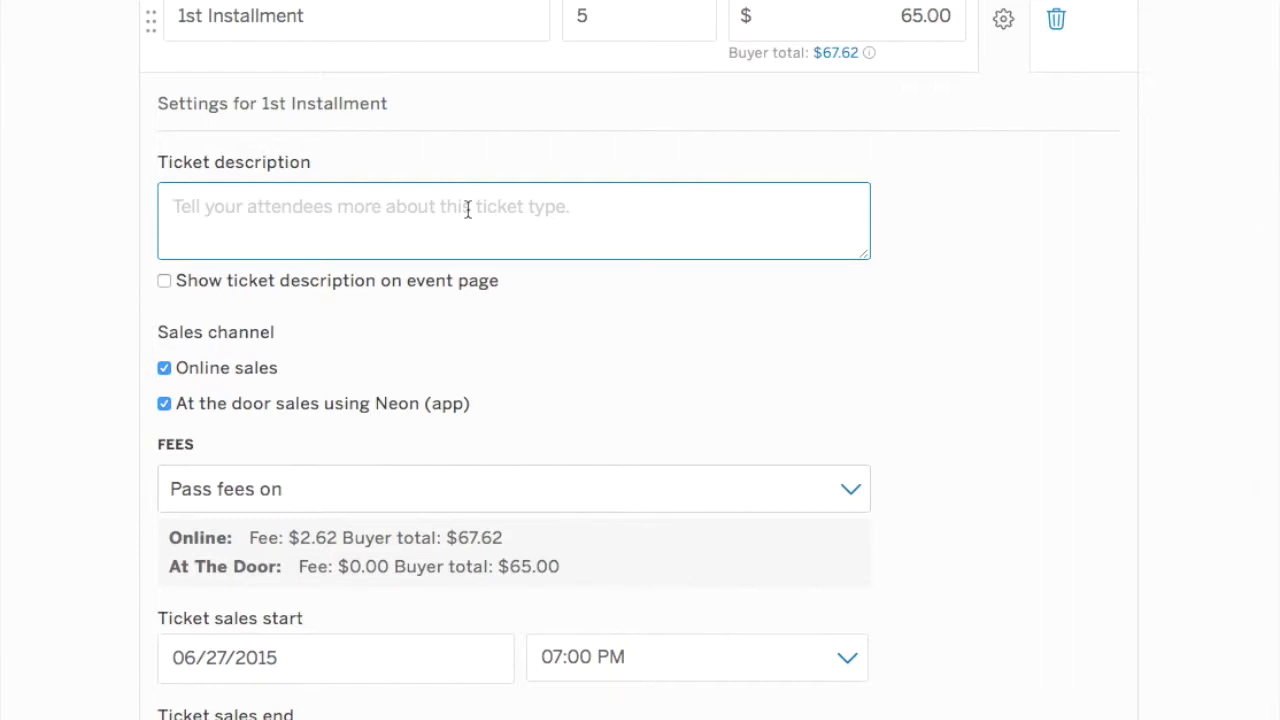
{"action": "type", "text": "This is the first"}
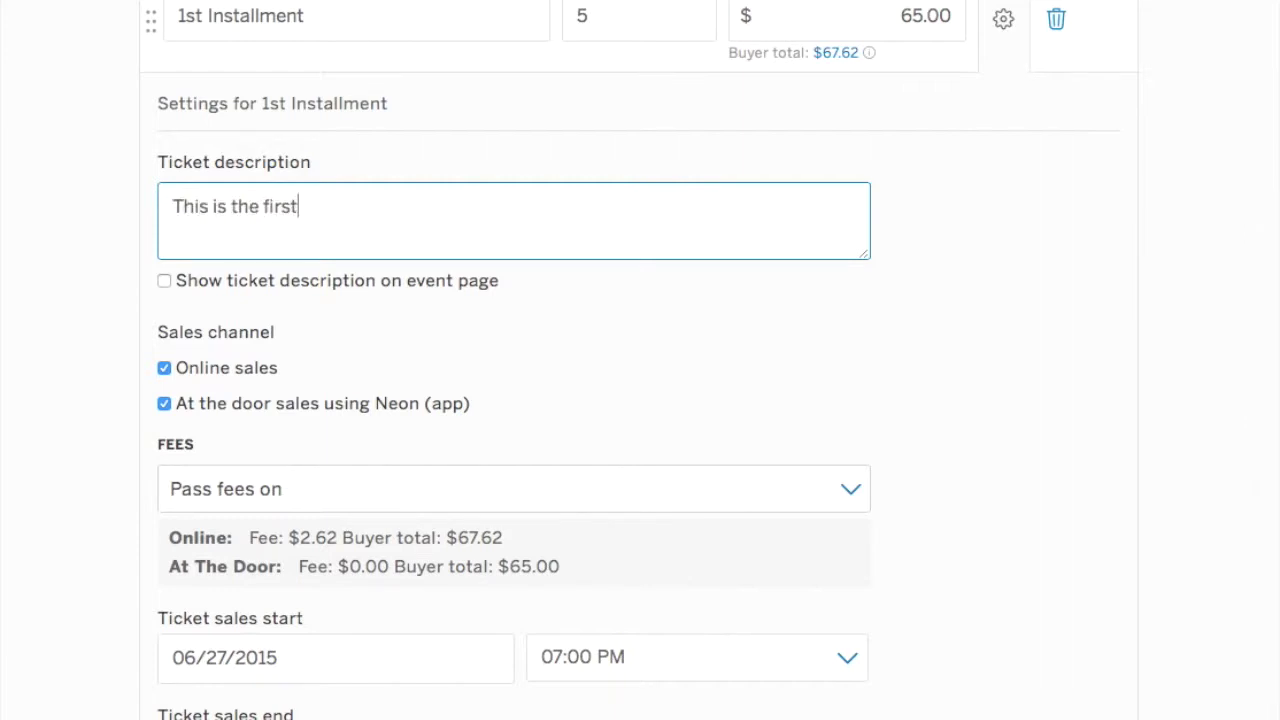
{"action": "type", "text": " installment ti"}
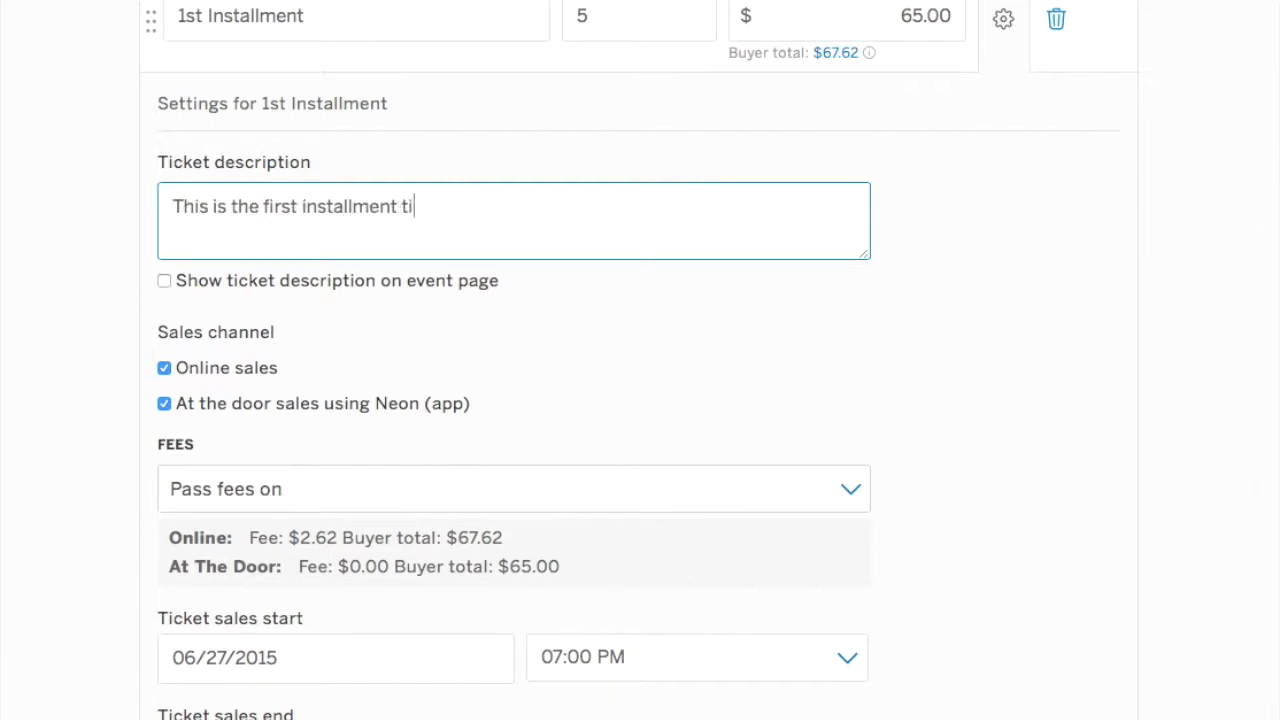
{"action": "type", "text": "cket. You will receive "}
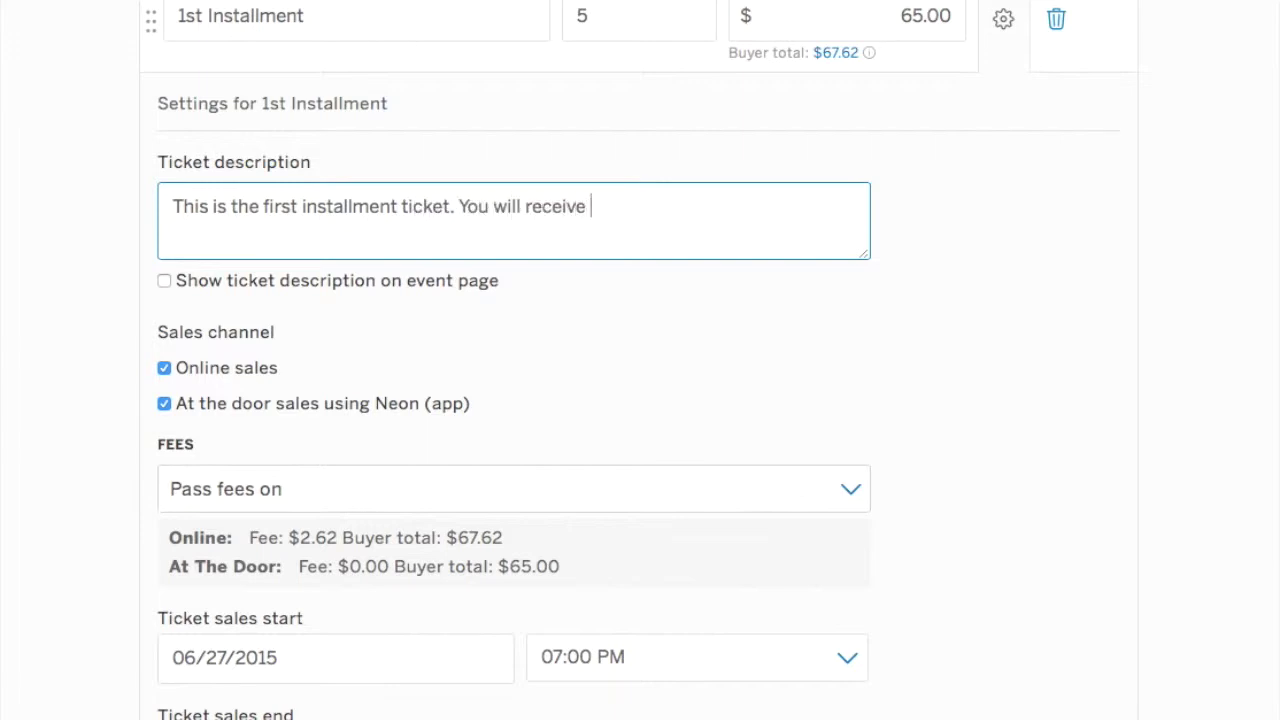
{"action": "type", "text": "a code for the t"}
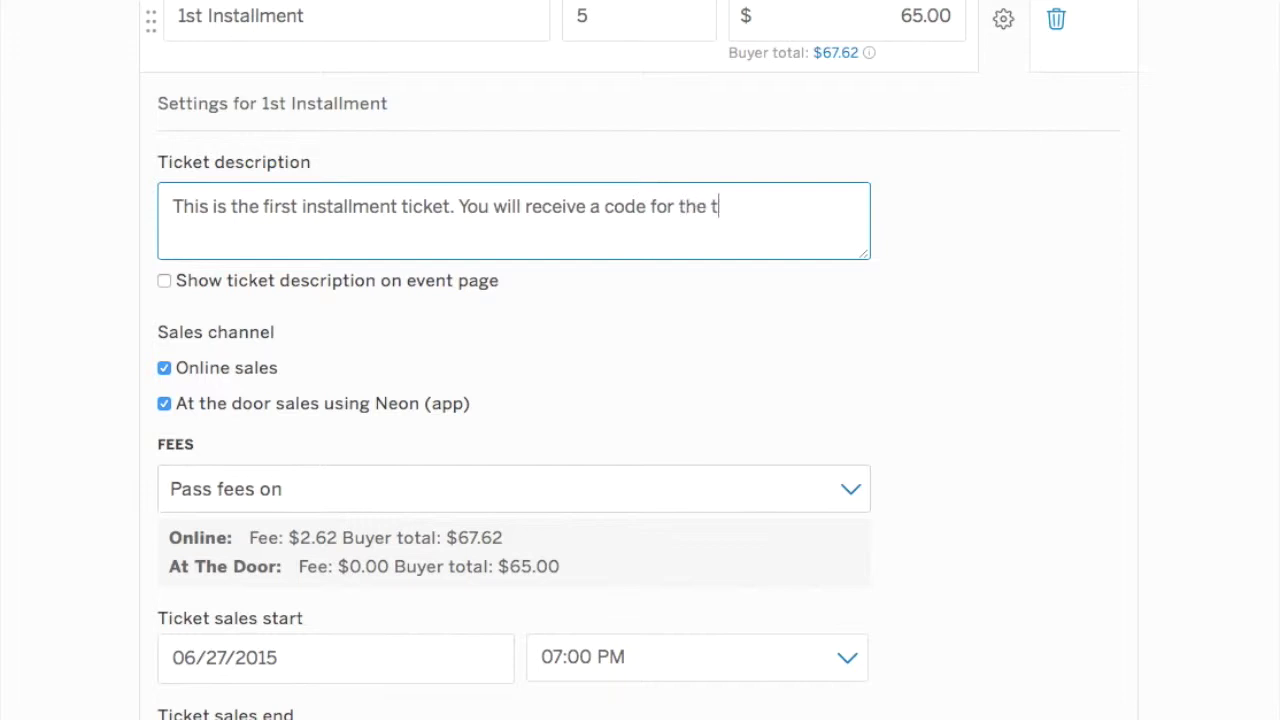
{"action": "type", "text": "s"}
{"action": "key", "text": "BackSpace"}
{"action": "key", "text": "BackSpace"}
{"action": "type", "text": "second installment!"}
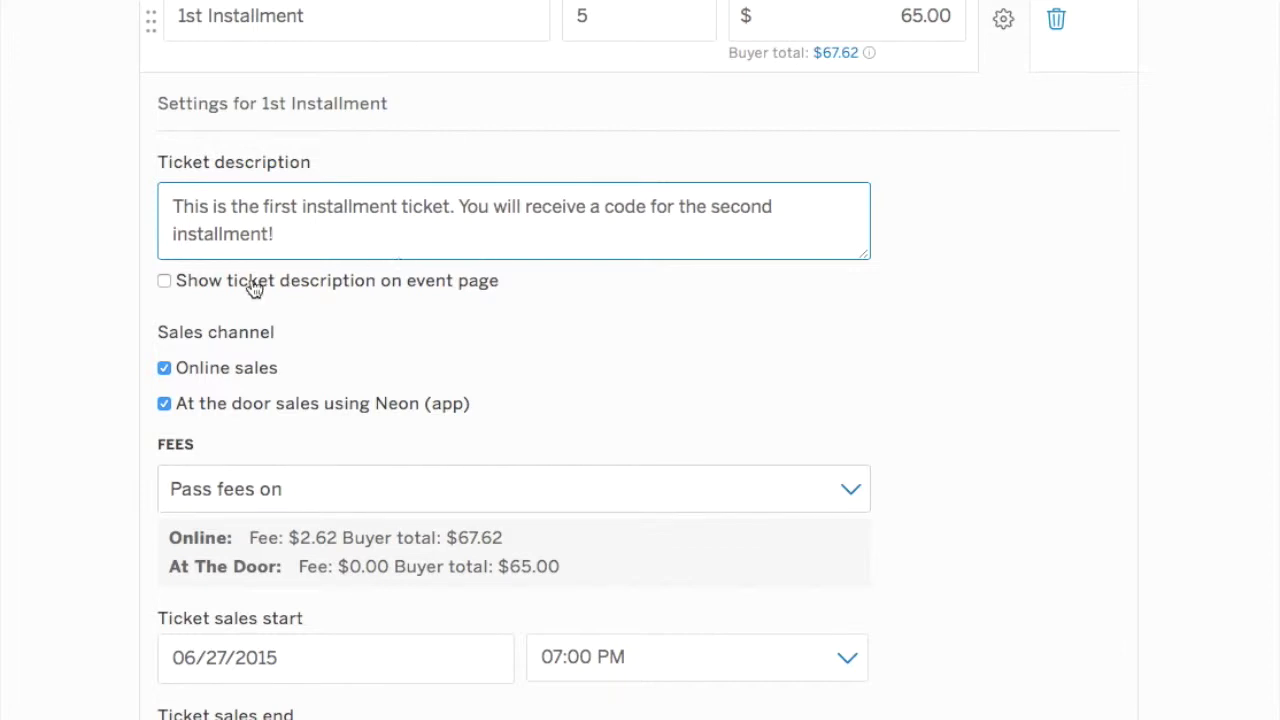
Show the 1st Installment description on the event page and turn off at-the-door sales.
{"action": "left_click", "coordinate": [164, 282]}
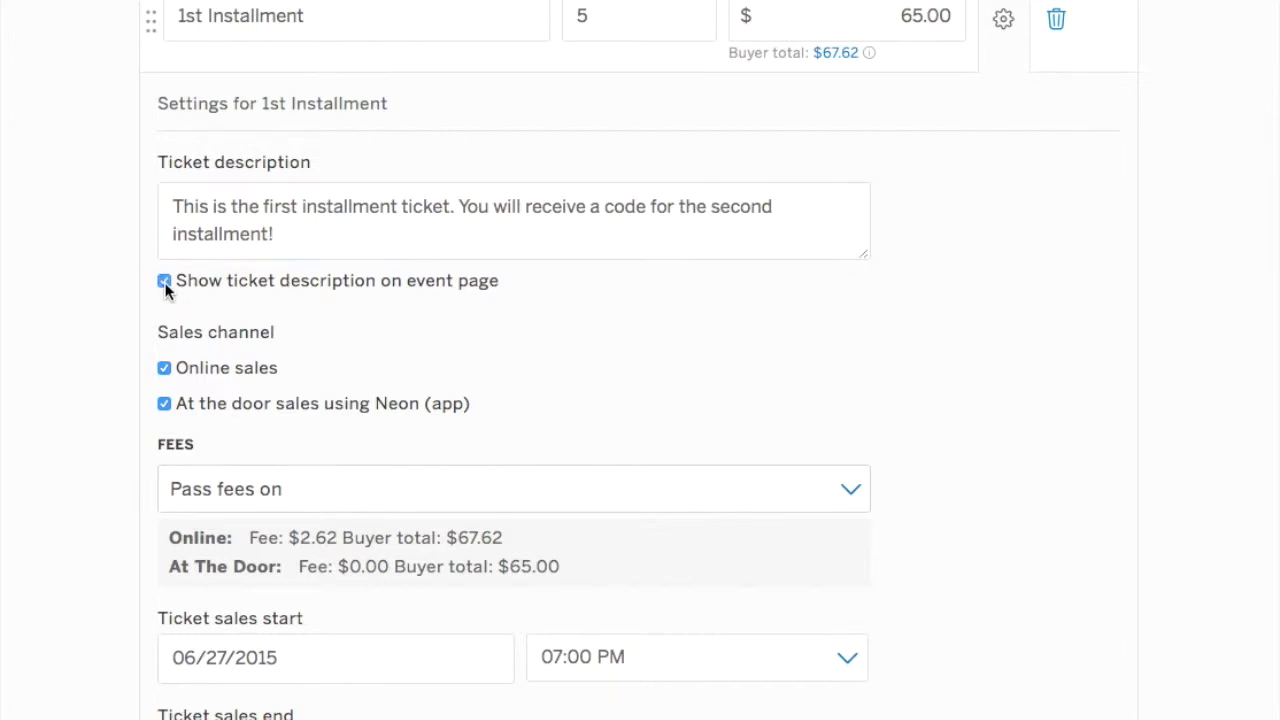
{"action": "left_click", "coordinate": [163, 403]}
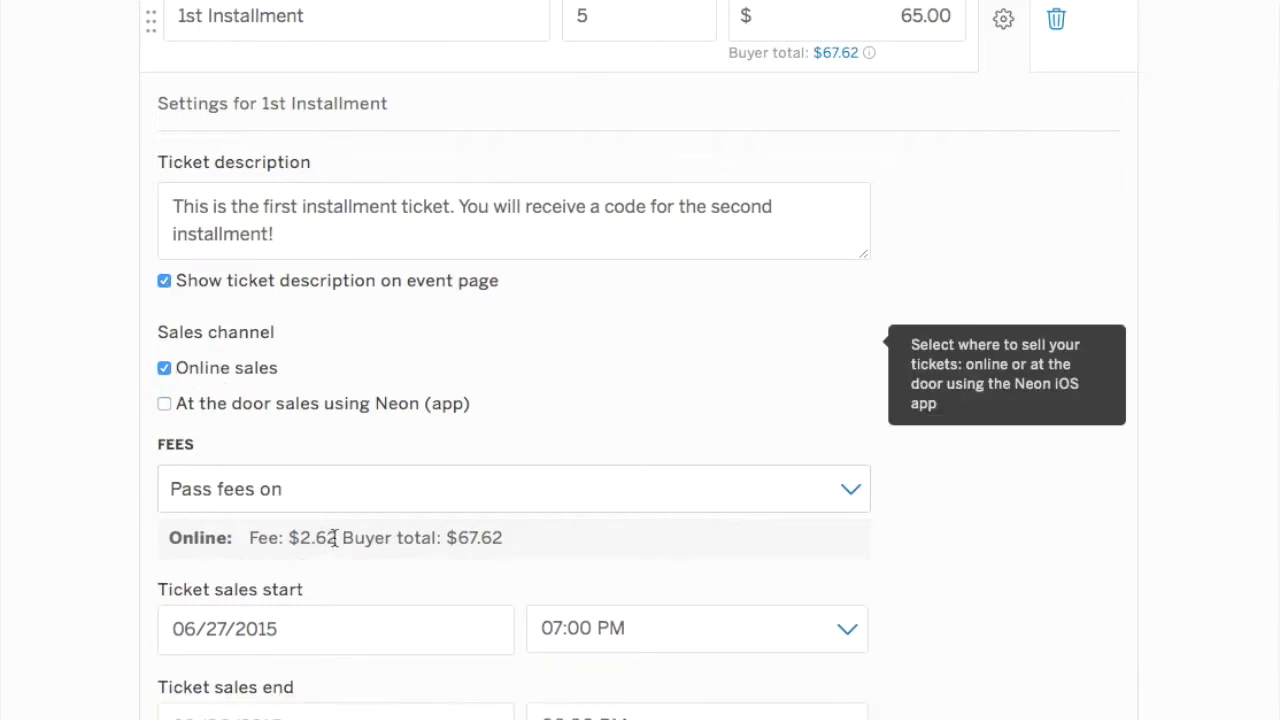
{"action": "scroll", "coordinate": [331, 545], "scroll_direction": "down", "scroll_amount": 2}
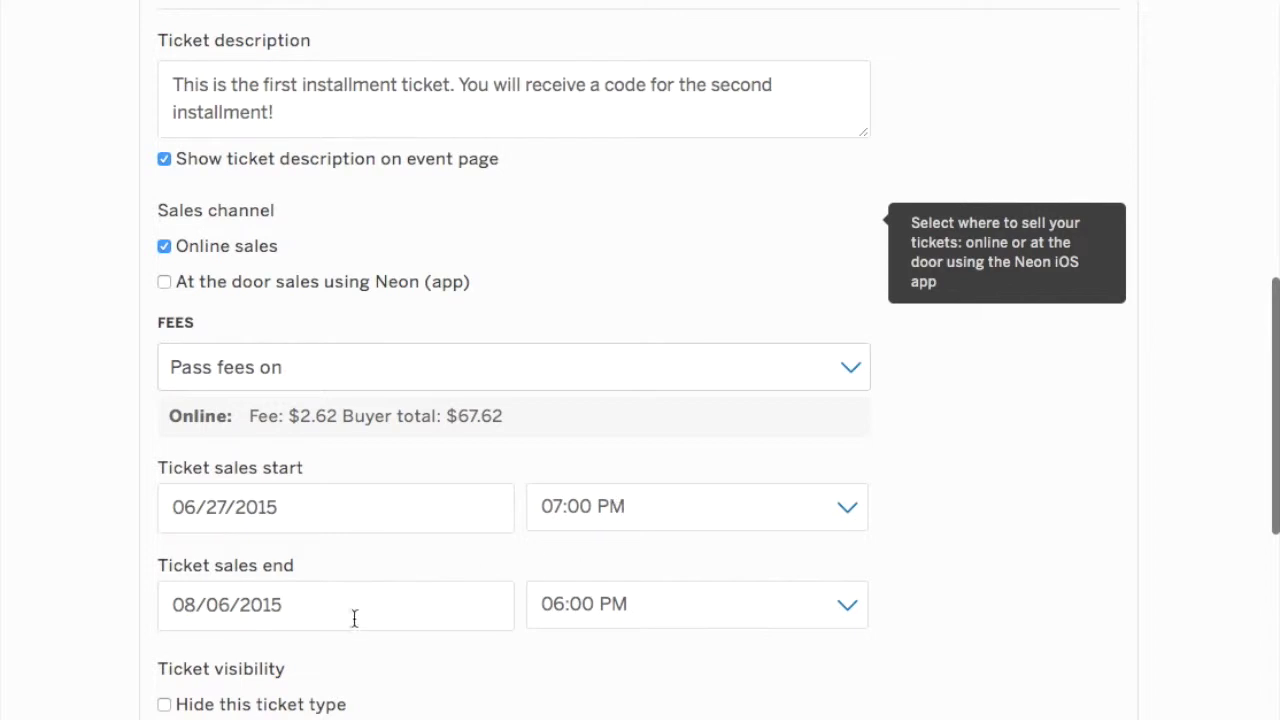
End 1st Installment ticket sales on 07/27/2015, then collapse its settings.
{"action": "left_click", "coordinate": [294, 607]}
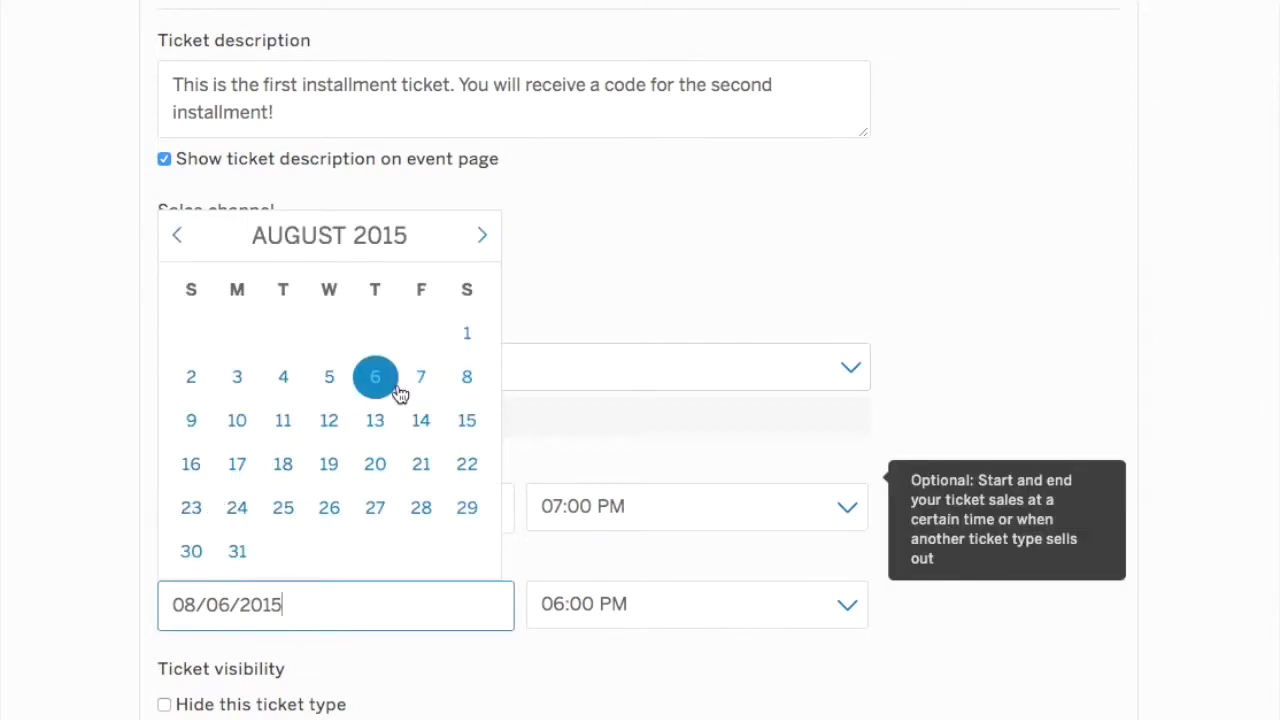
{"action": "left_click", "coordinate": [178, 236]}
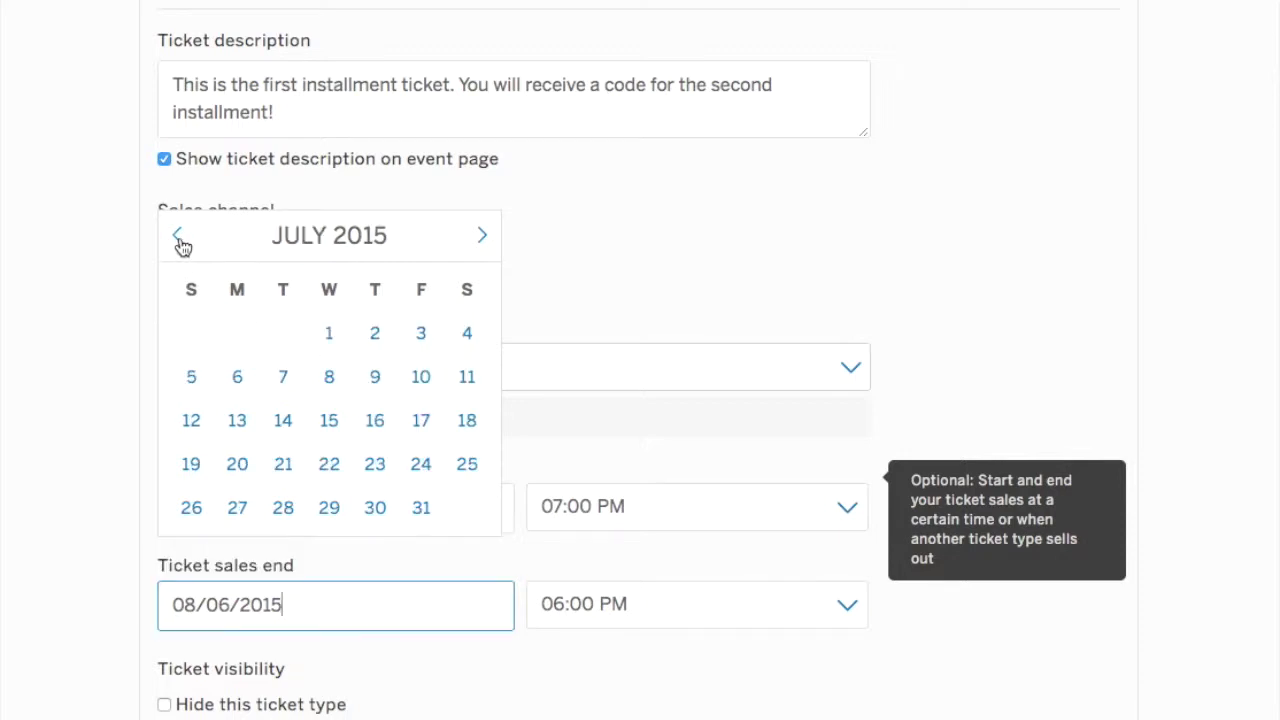
{"action": "left_click", "coordinate": [178, 236]}
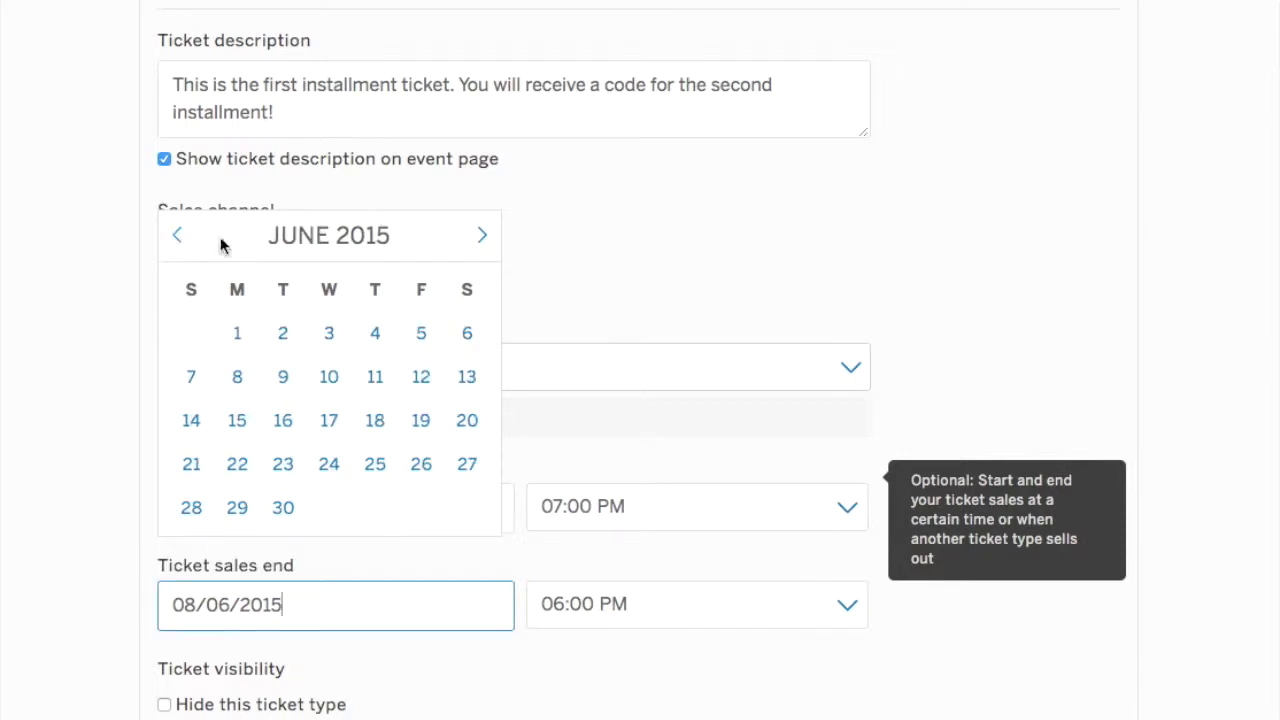
{"action": "left_click", "coordinate": [484, 237]}
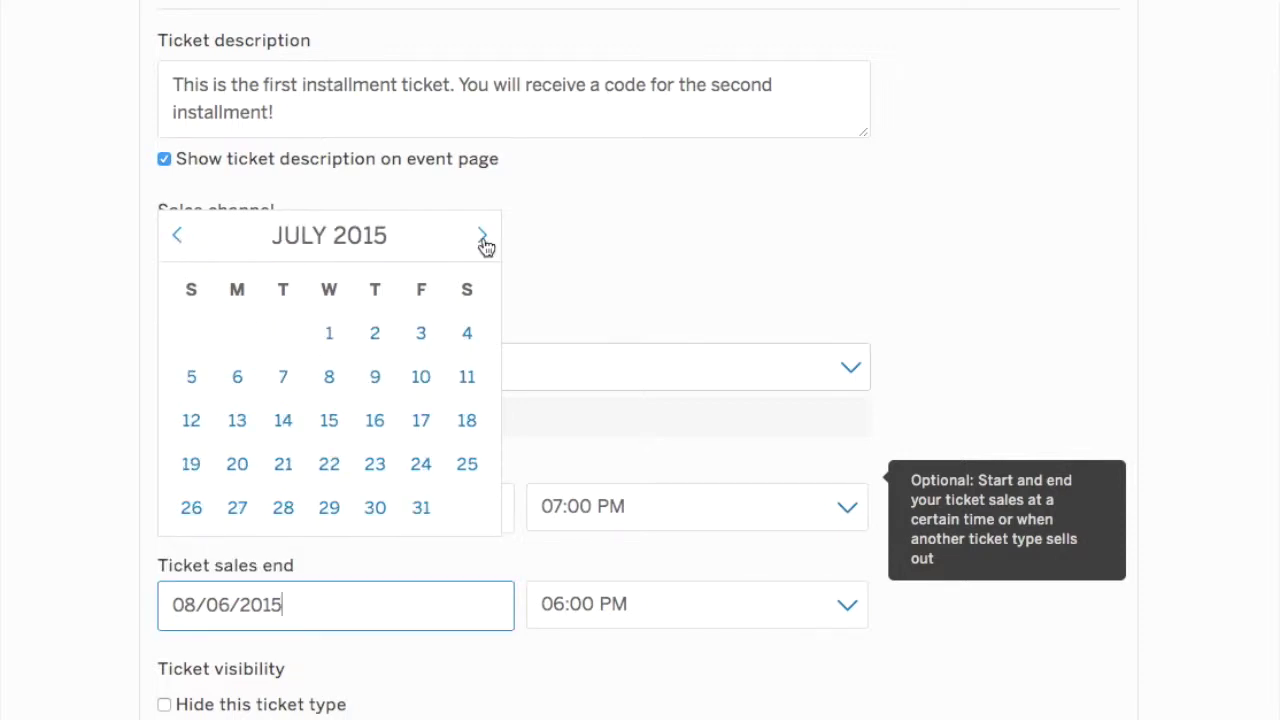
{"action": "left_click", "coordinate": [238, 508]}
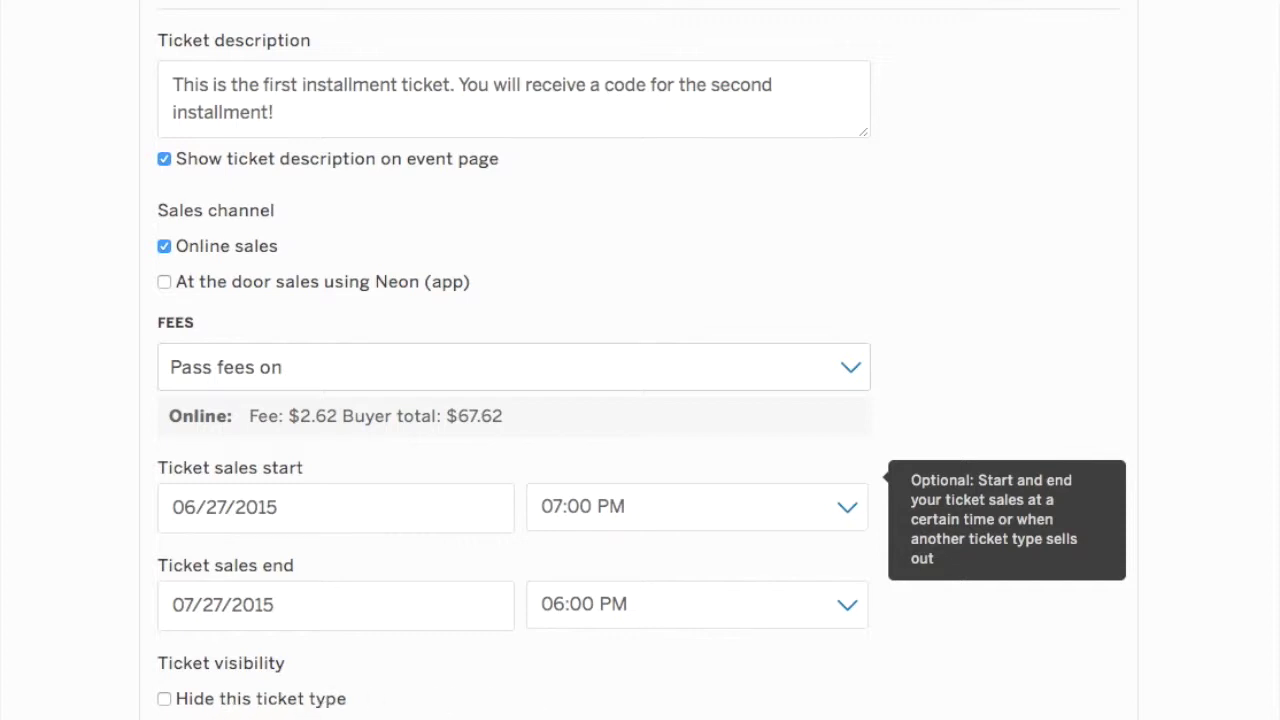
{"action": "scroll", "coordinate": [640, 360], "scroll_direction": "down", "scroll_amount": 3}
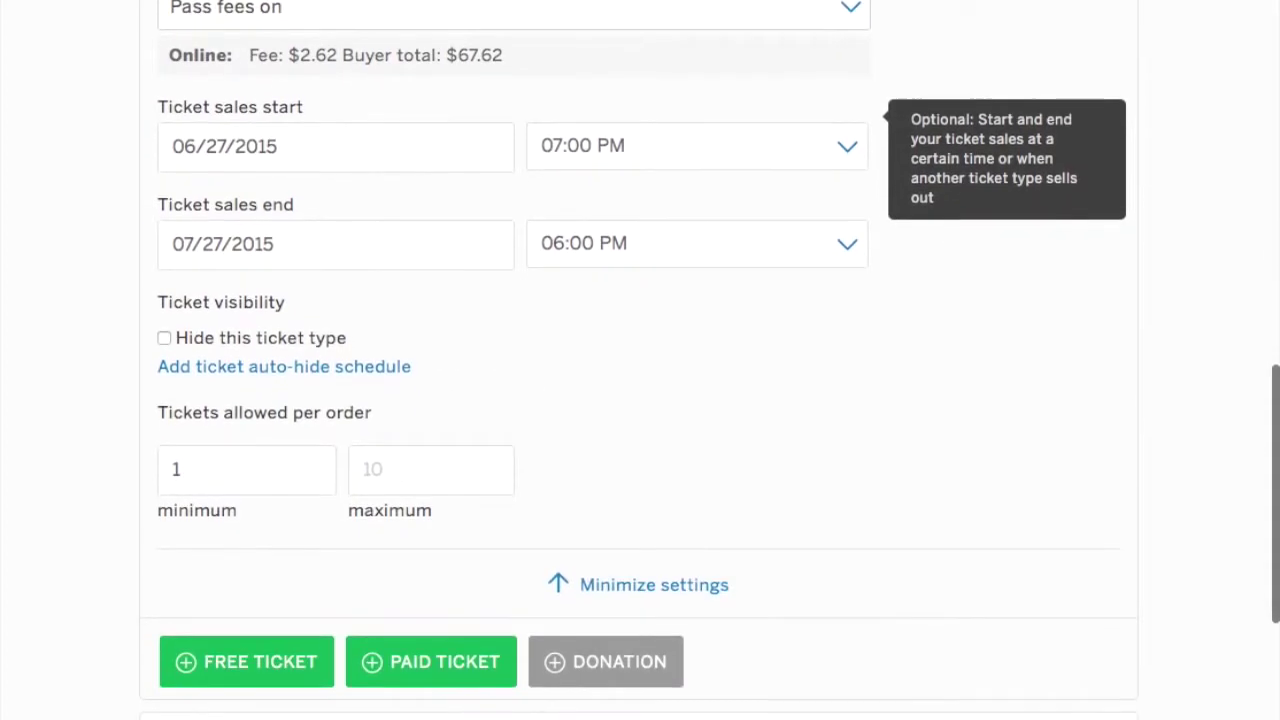
{"action": "left_click", "coordinate": [688, 590]}
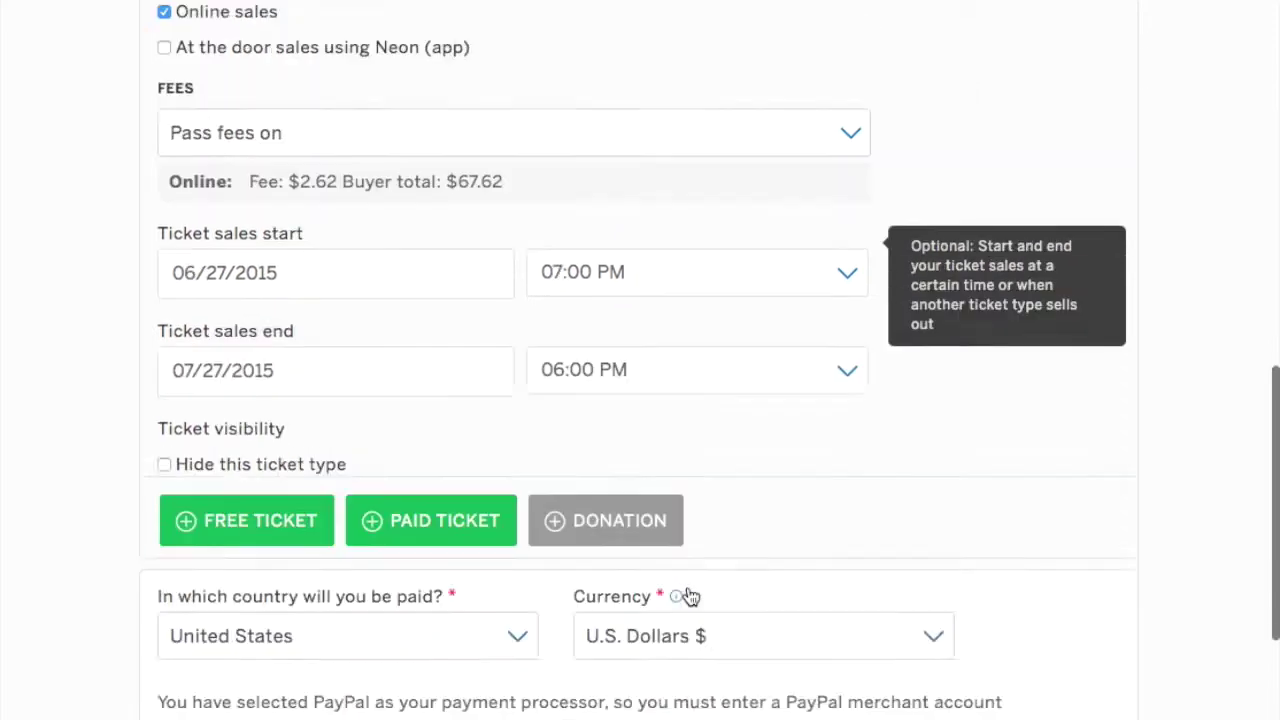
{"action": "scroll", "coordinate": [822, 449], "scroll_direction": "up", "scroll_amount": 2}
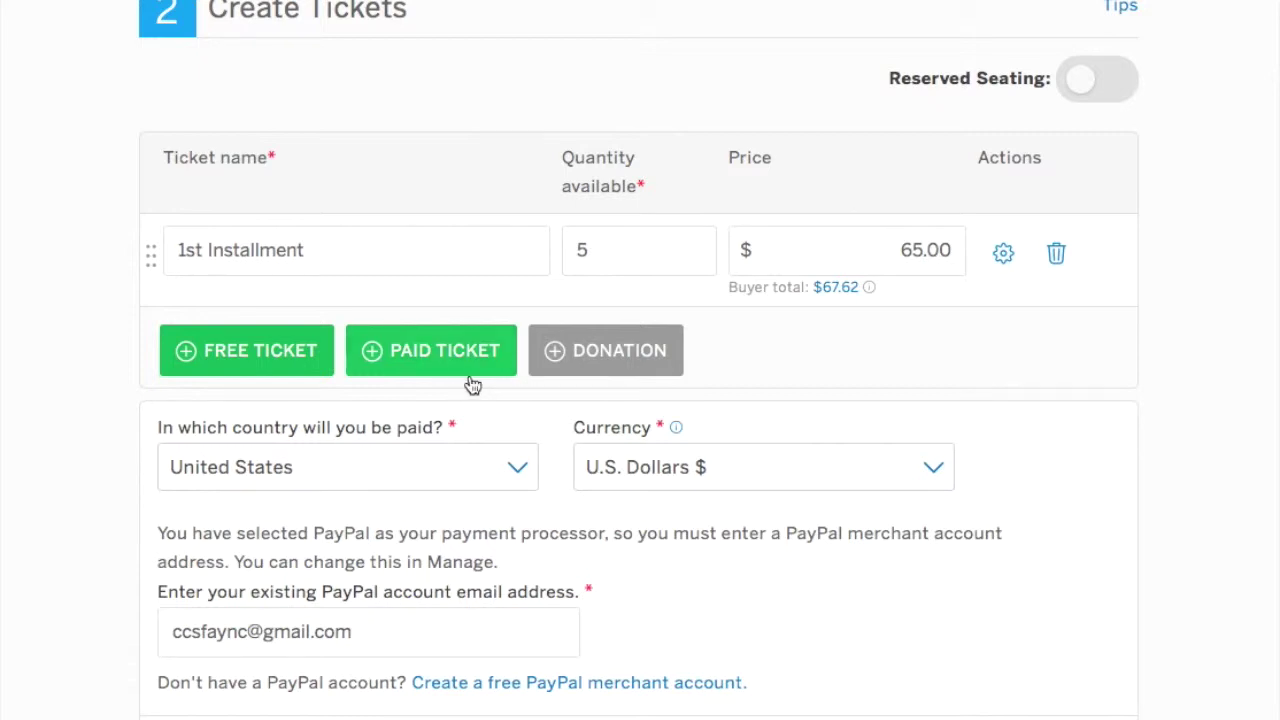
Add a paid '2nd Installment' ticket with quantity 5 at 65.00 and open its settings.
{"action": "left_click", "coordinate": [416, 357]}
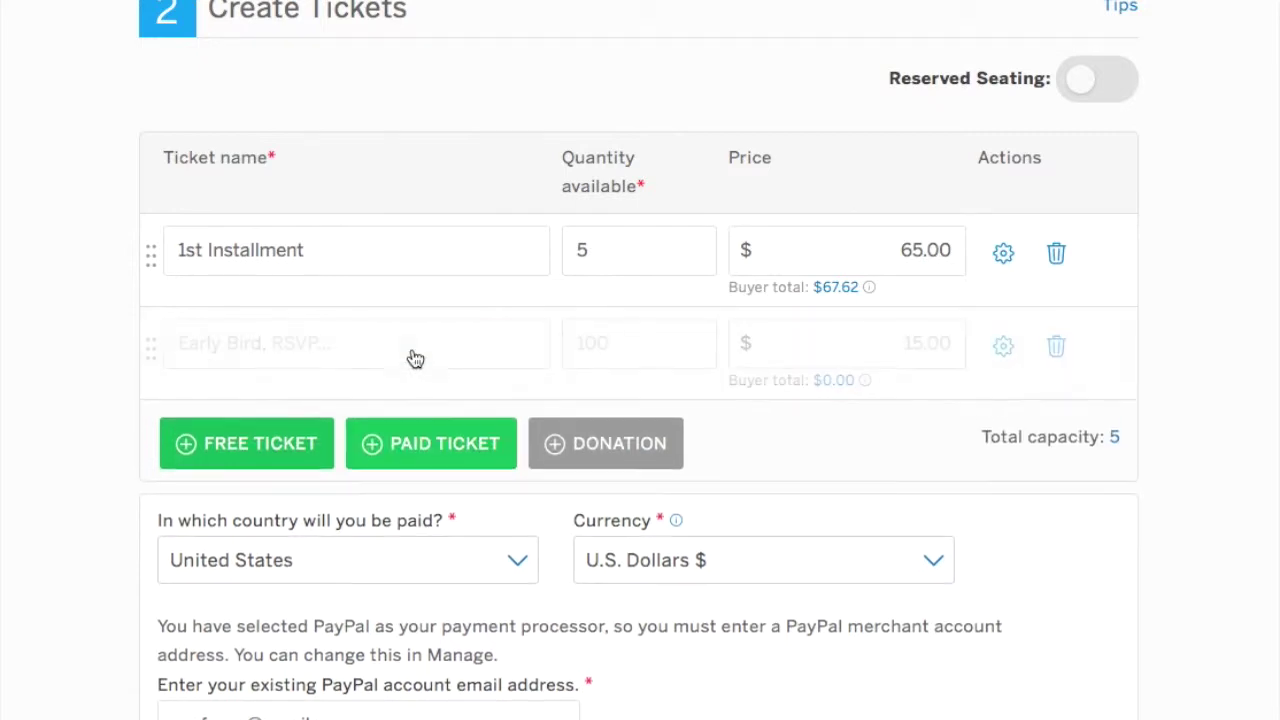
{"action": "left_click", "coordinate": [333, 343]}
{"action": "type", "text": "2"}
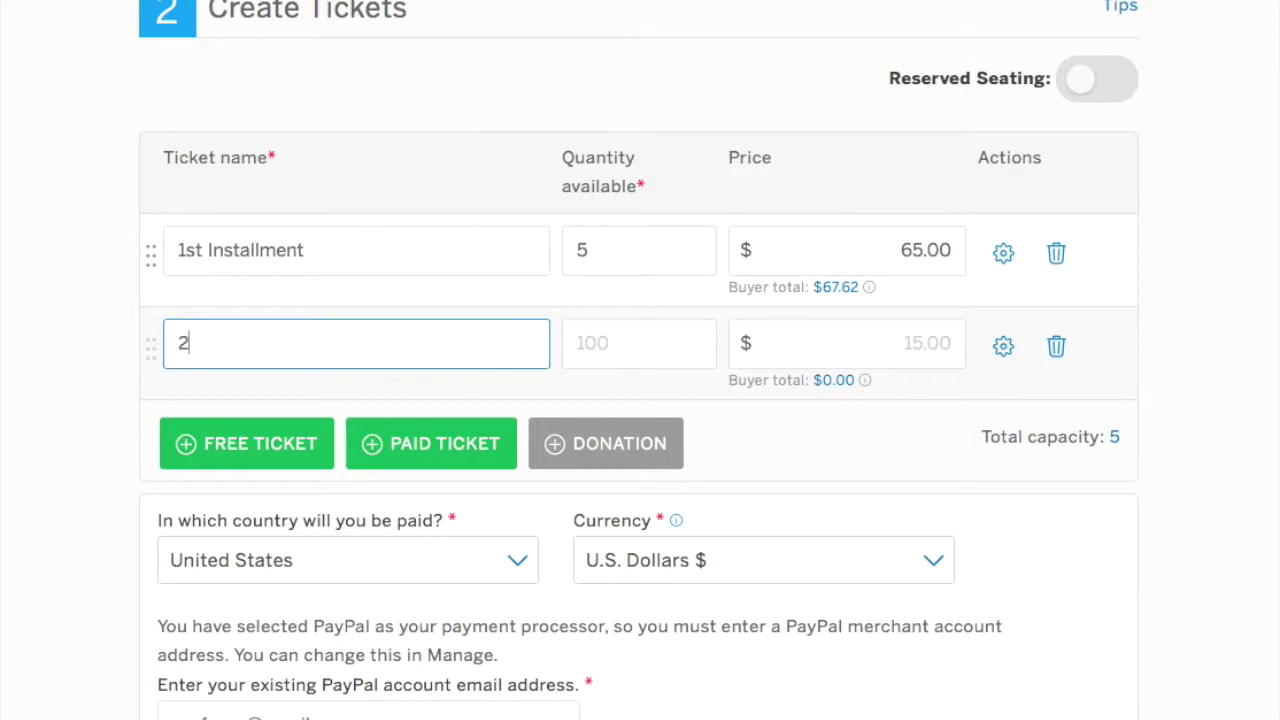
{"action": "type", "text": "nd Installment"}
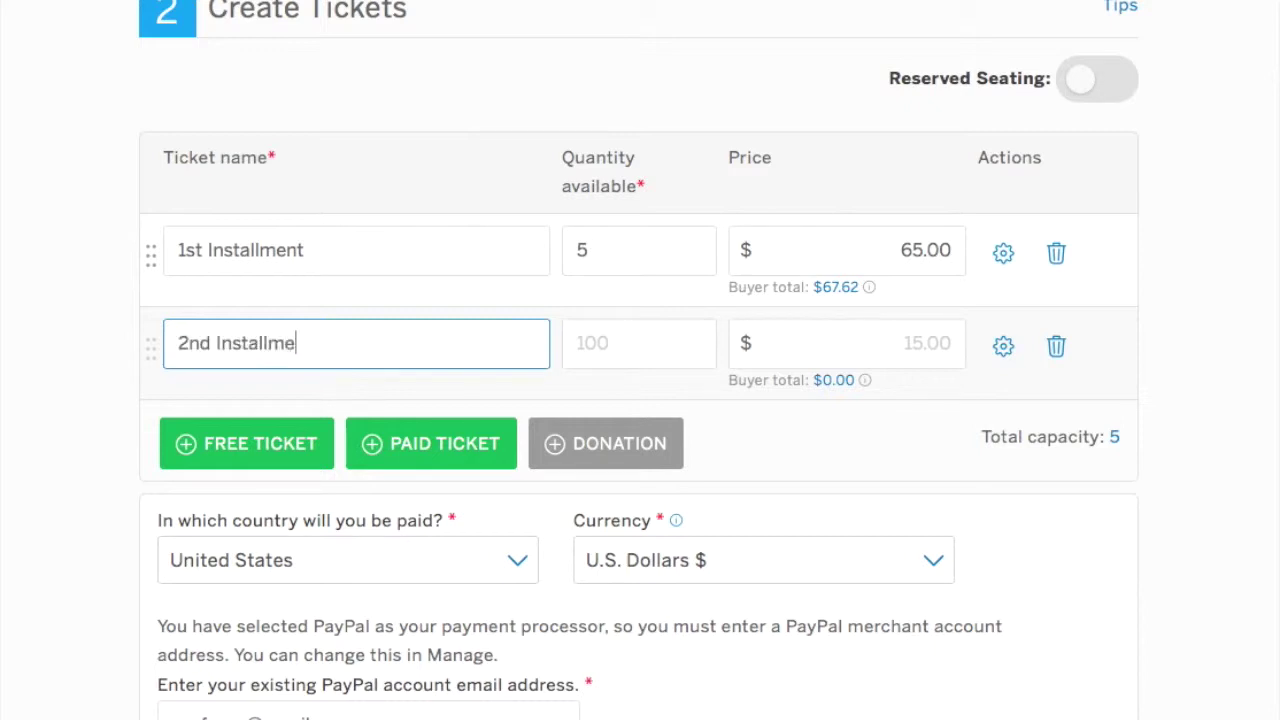
{"action": "left_click", "coordinate": [601, 343]}
{"action": "scroll", "coordinate": [601, 343], "scroll_direction": "down", "scroll_amount": 1}
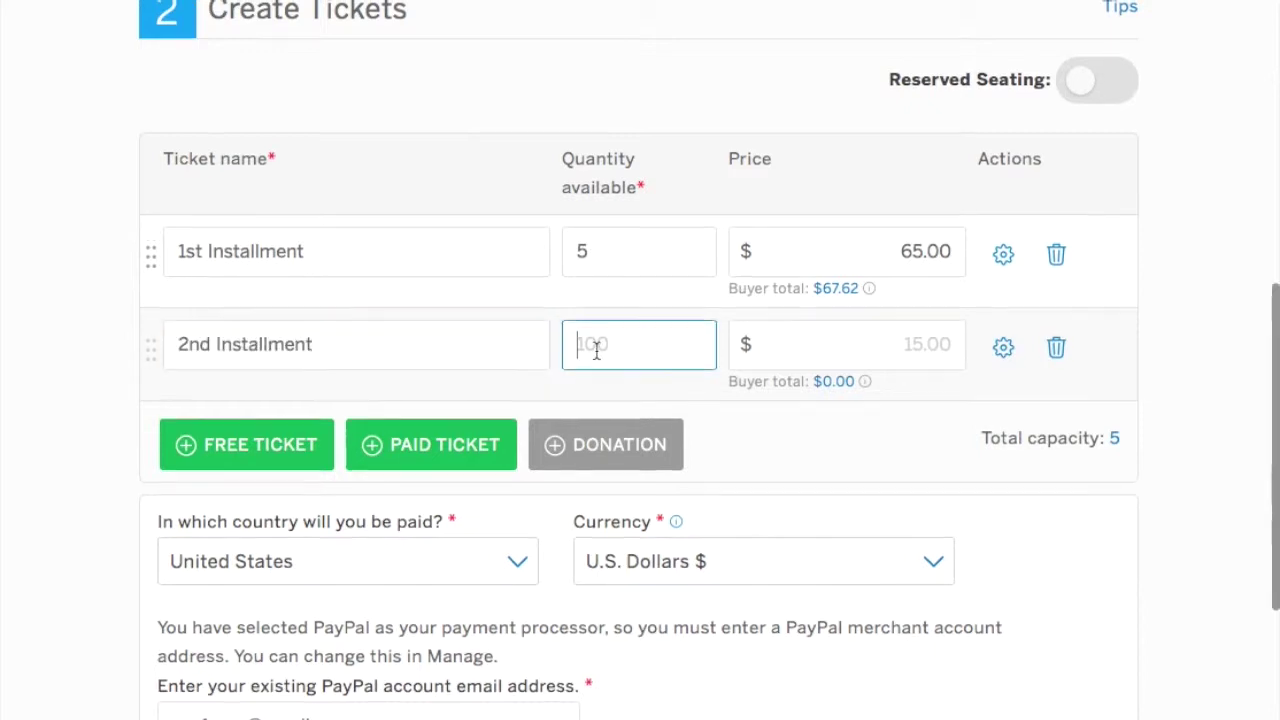
{"action": "type", "text": "5"}
{"action": "scroll", "coordinate": [709, 334], "scroll_direction": "down", "scroll_amount": 1}
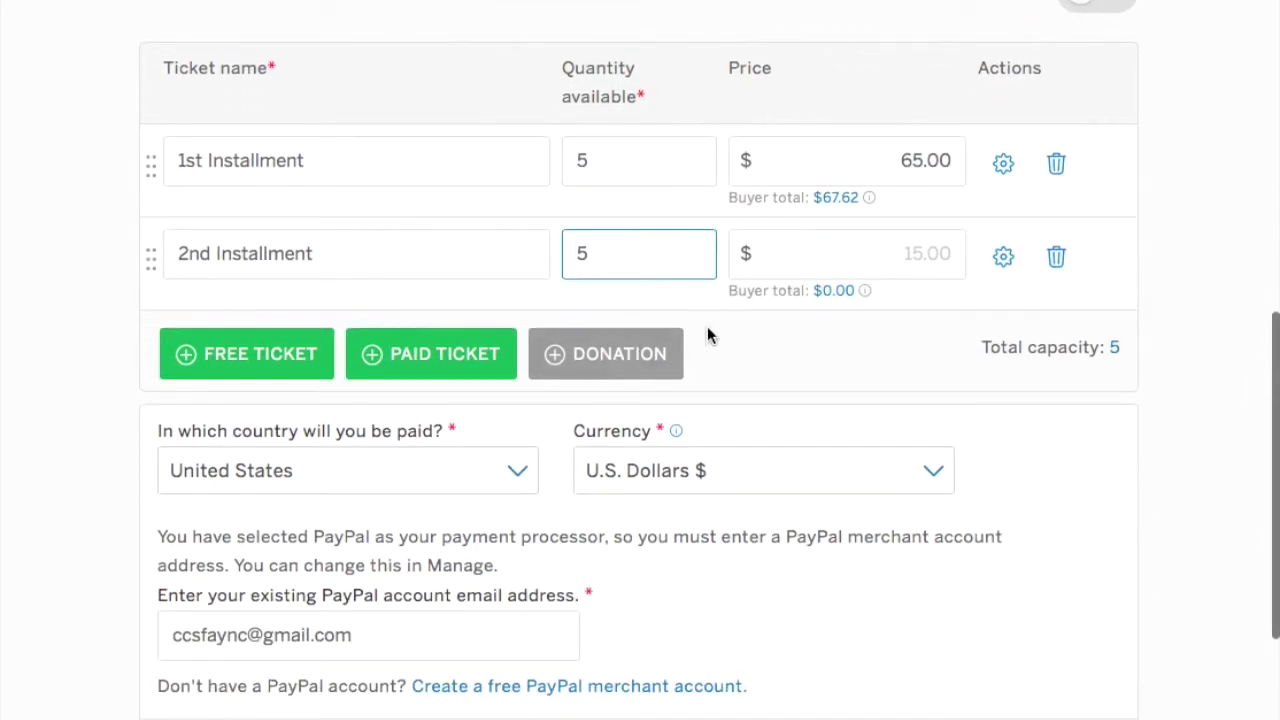
{"action": "left_click", "coordinate": [906, 251]}
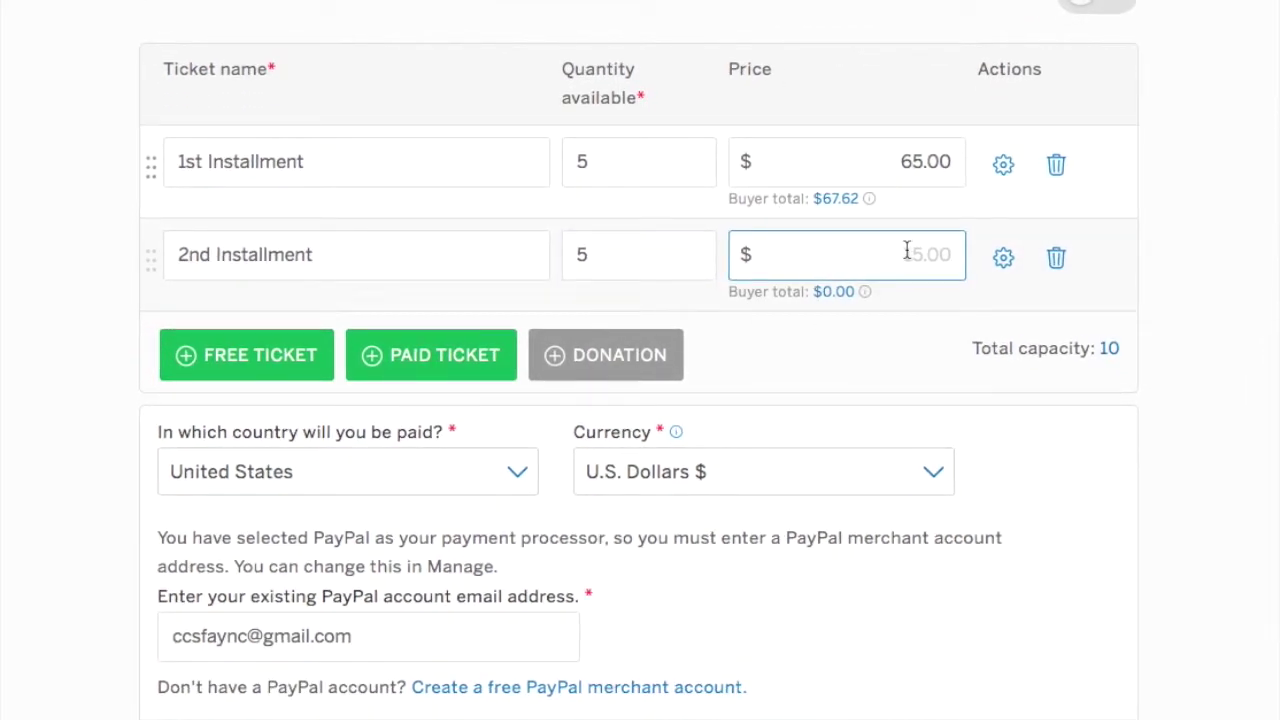
{"action": "type", "text": "65.00"}
{"action": "left_click", "coordinate": [1004, 258]}
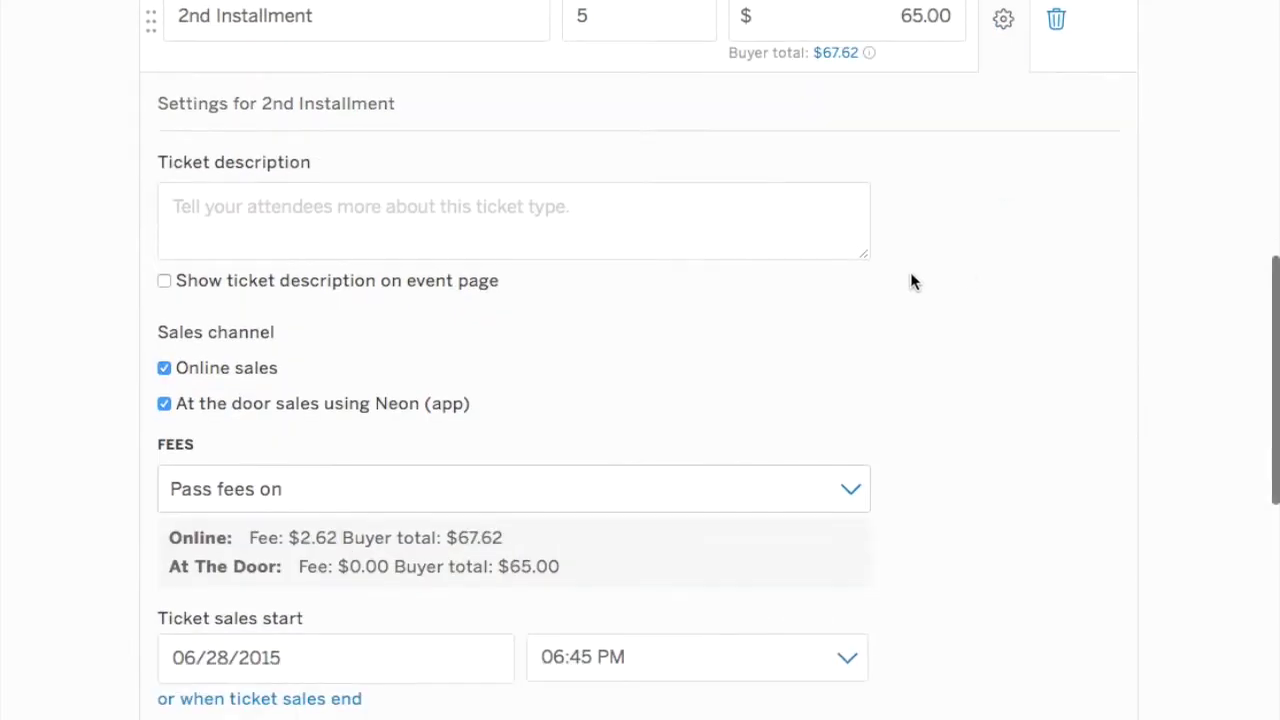
Begin the 2nd Installment description with 'This is the second installment payment.'.
{"action": "left_click", "coordinate": [515, 244]}
{"action": "type", "text": "This is"}
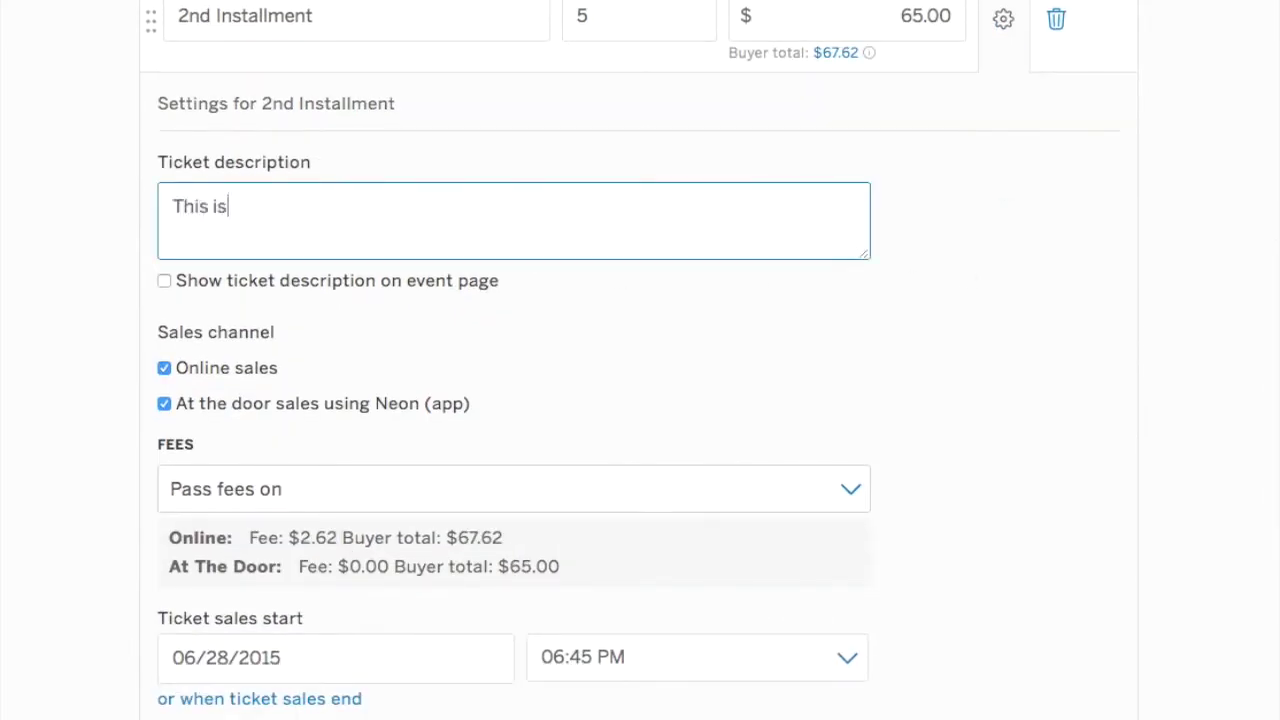
{"action": "type", "text": " the second inst"}
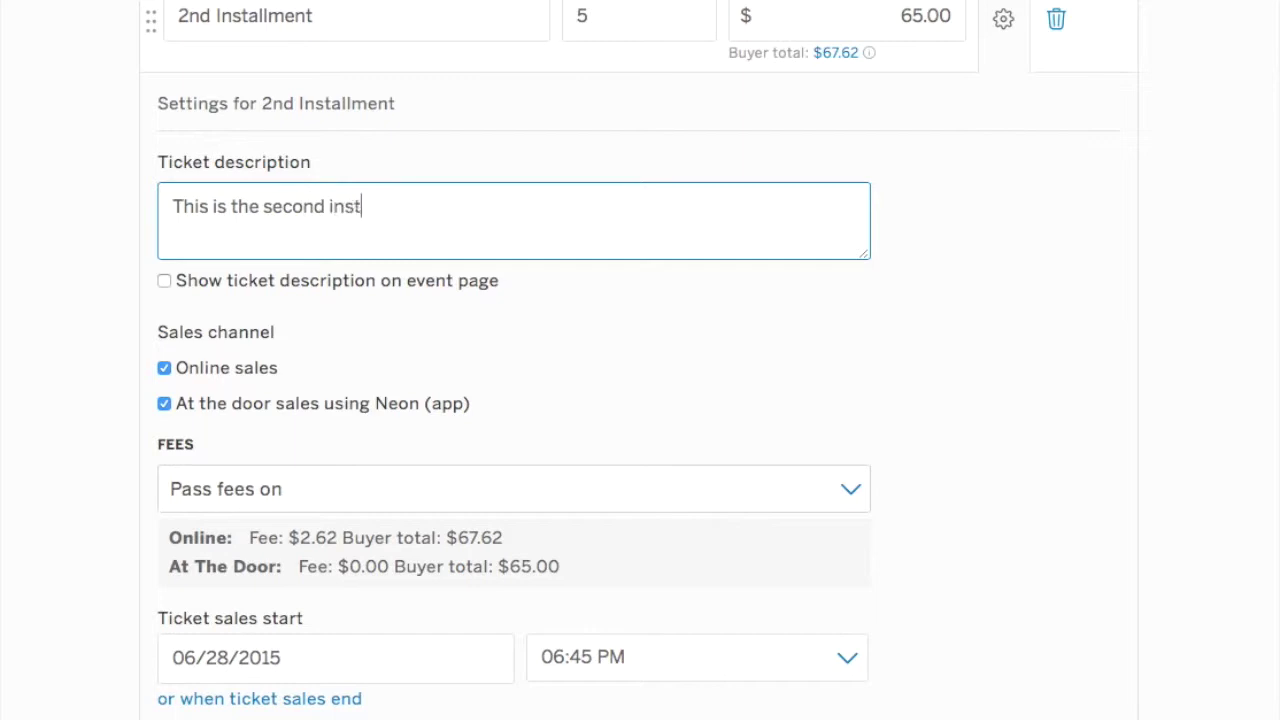
{"action": "type", "text": "allment payment. Ple"}
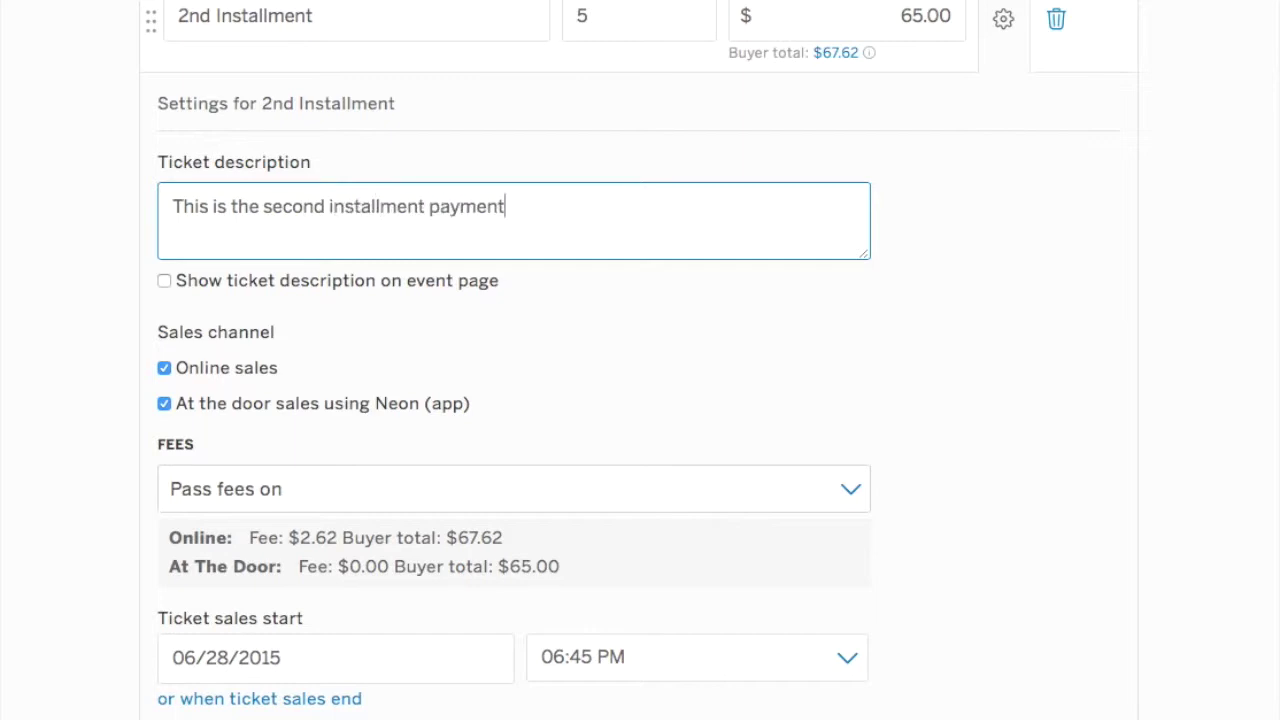
Add 'You will receive a code for the third installment' and show the description on the event page.
{"action": "key", "text": "BackSpace"}
{"action": "key", "text": "BackSpace"}
{"action": "key", "text": "BackSpace"}
{"action": "type", "text": "You will reciv"}
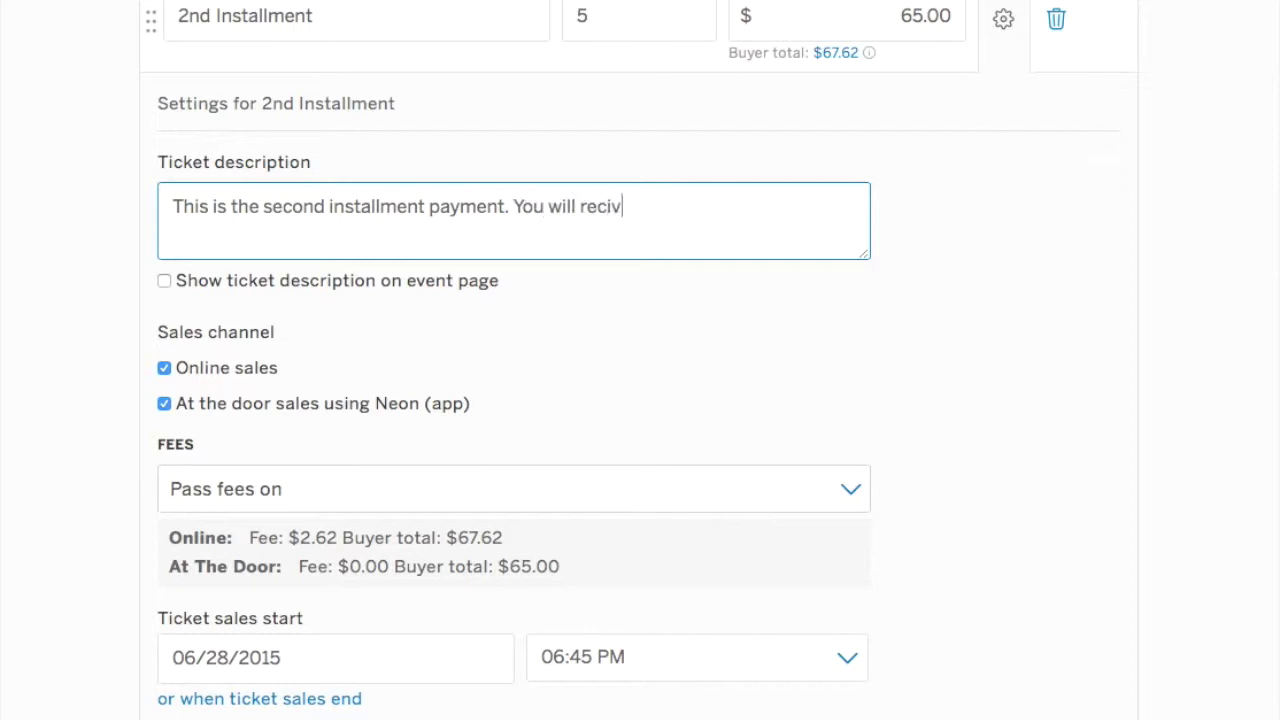
{"action": "type", "text": "eve"}
{"action": "key", "text": "BackSpace"}
{"action": "key", "text": "BackSpace"}
{"action": "key", "text": "BackSpace"}
{"action": "key", "text": "BackSpace"}
{"action": "type", "text": "ive a code with"}
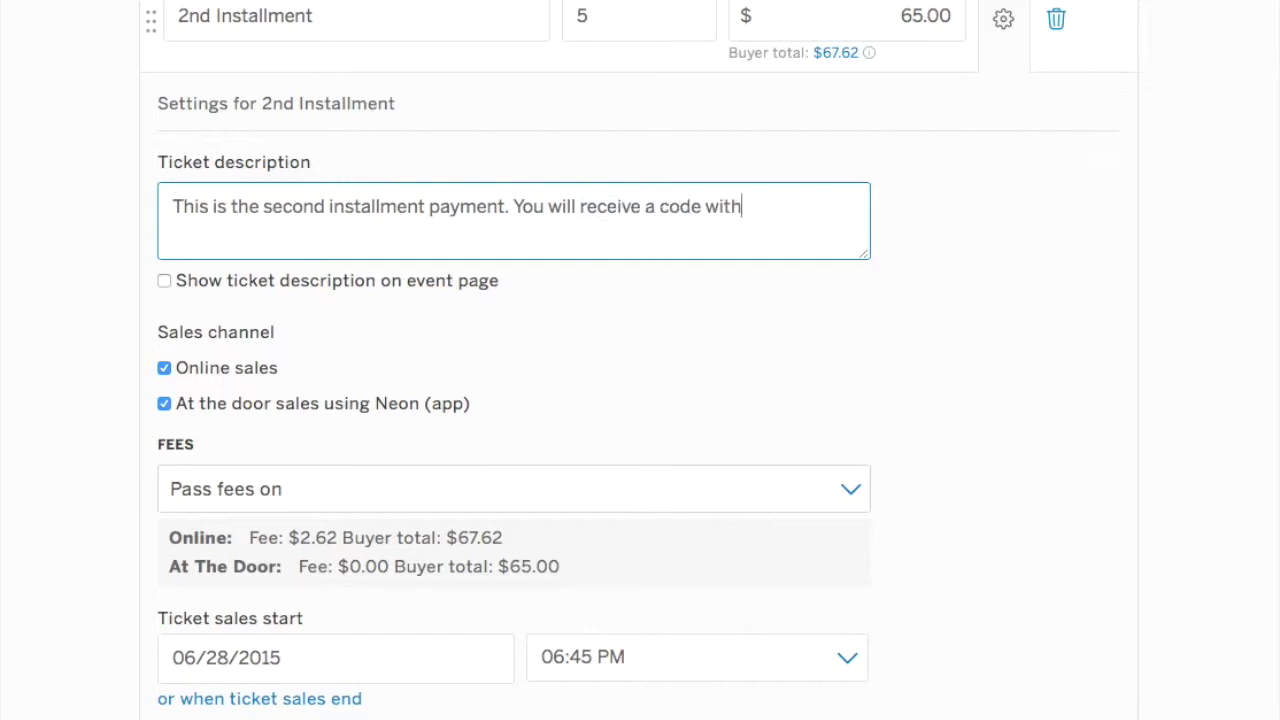
{"action": "key", "text": "BackSpace"}
{"action": "key", "text": "BackSpace"}
{"action": "key", "text": "BackSpace"}
{"action": "key", "text": "BackSpace"}
{"action": "type", "text": "for the th"}
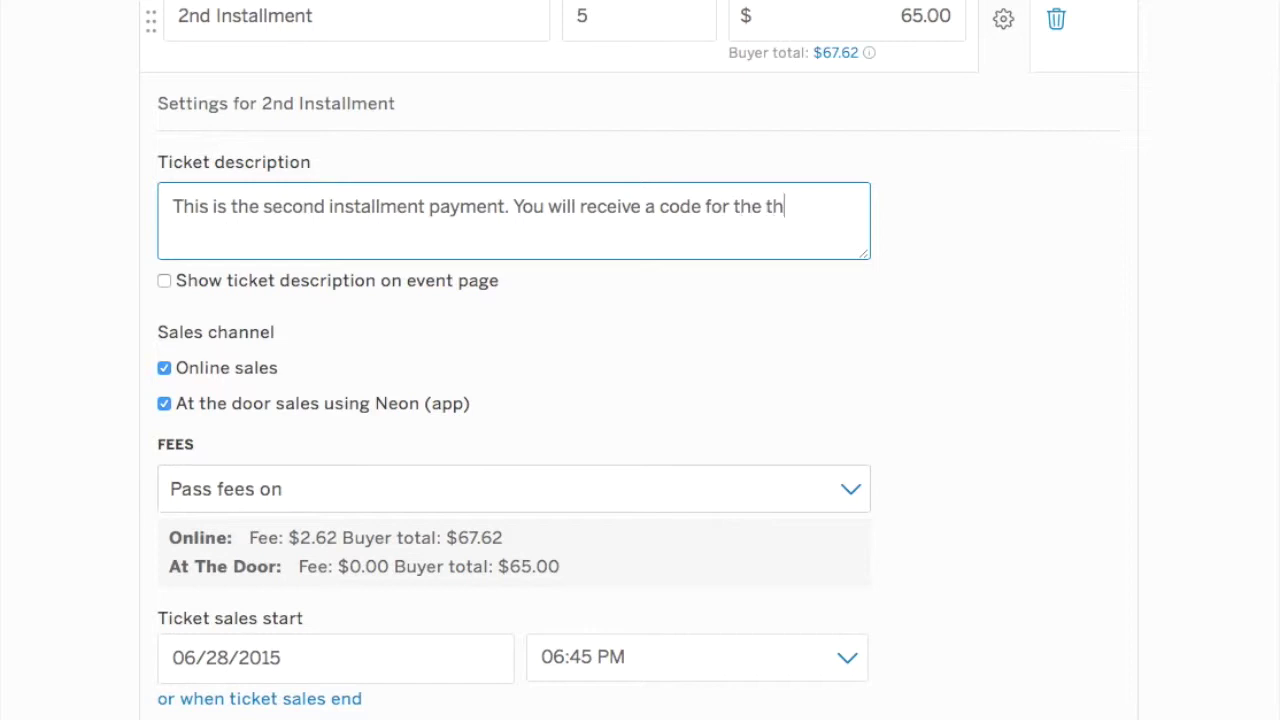
{"action": "type", "text": "ird is"}
{"action": "key", "text": "BackSpace"}
{"action": "type", "text": "d isn"}
{"action": "type", "text": "stallment."}
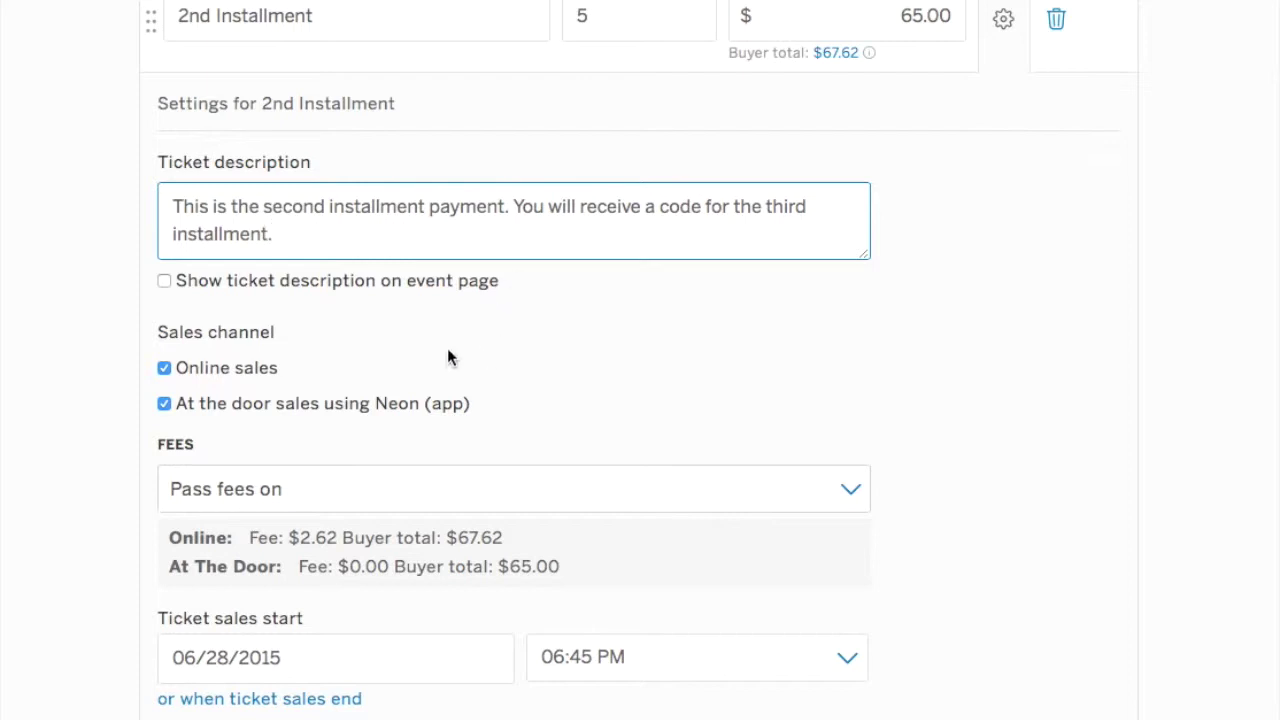
{"action": "left_click", "coordinate": [164, 281]}
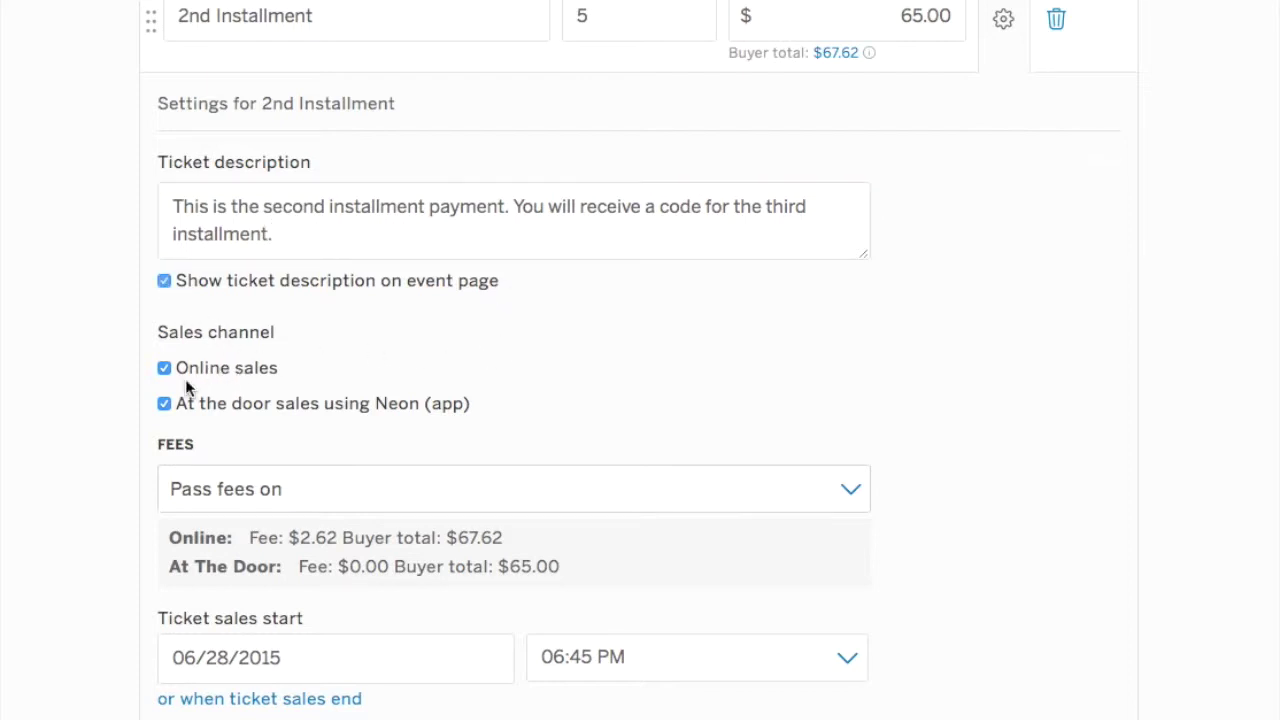
Make the 2nd Installment online-only, with ticket sales starting 07/27/2015.
{"action": "left_click", "coordinate": [164, 404]}
{"action": "scroll", "coordinate": [289, 520], "scroll_direction": "down", "scroll_amount": 3}
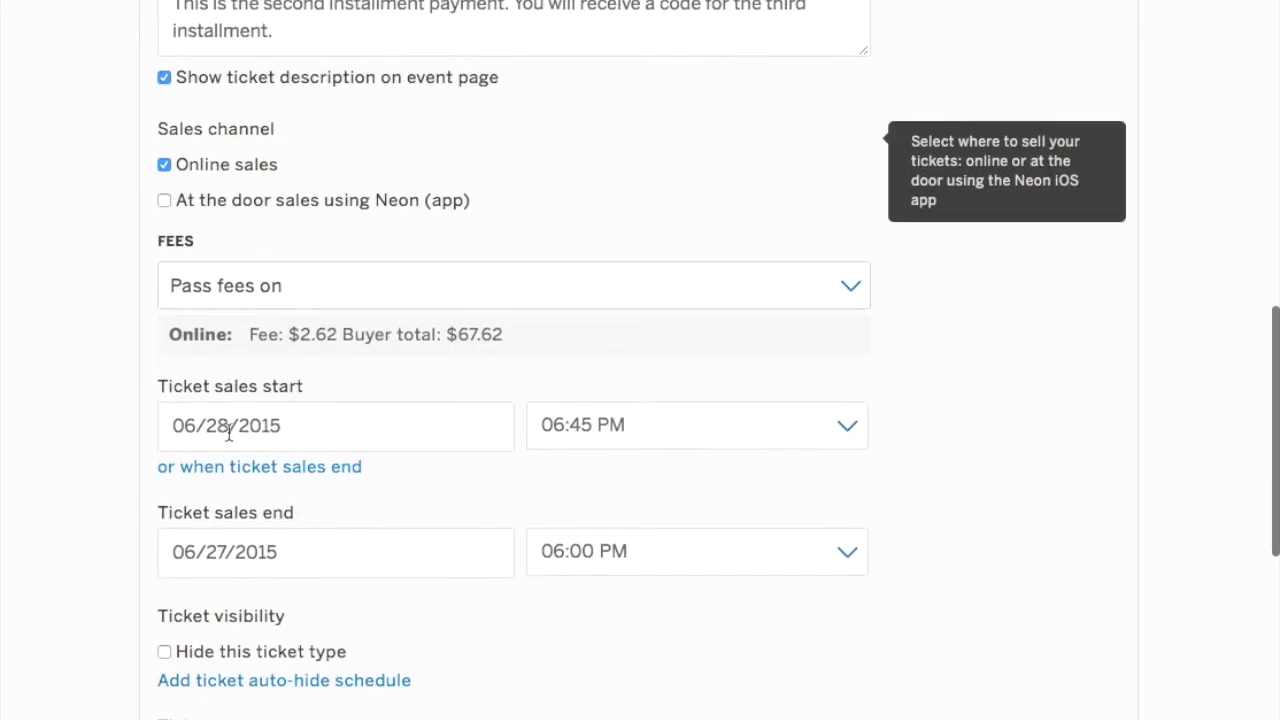
{"action": "left_click", "coordinate": [240, 430]}
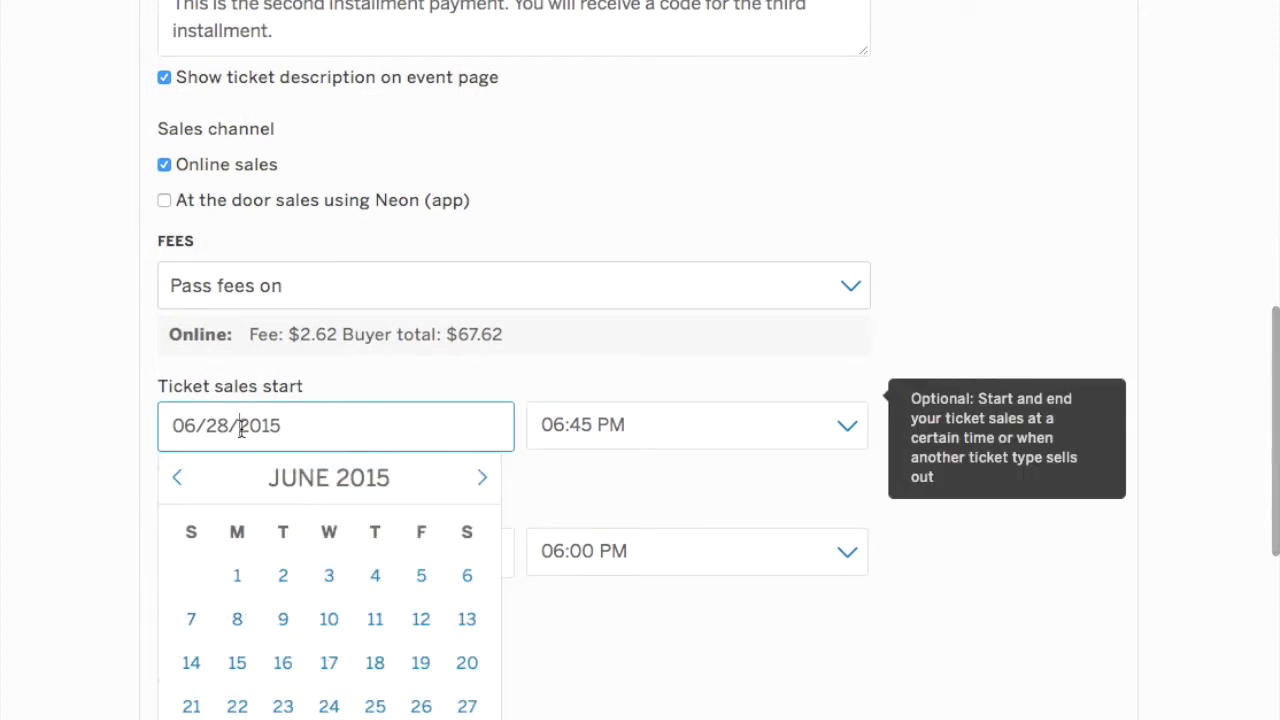
{"action": "left_click", "coordinate": [482, 484]}
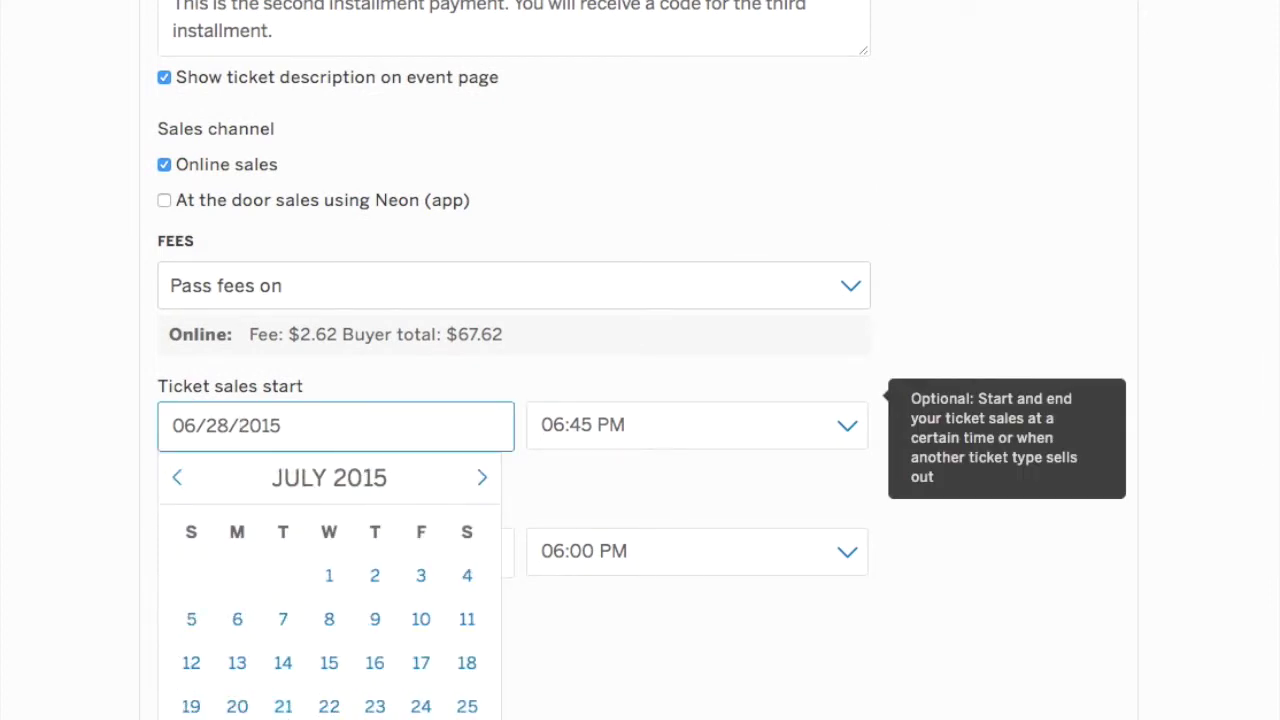
{"action": "left_click", "coordinate": [285, 718]}
{"action": "left_click", "coordinate": [268, 426]}
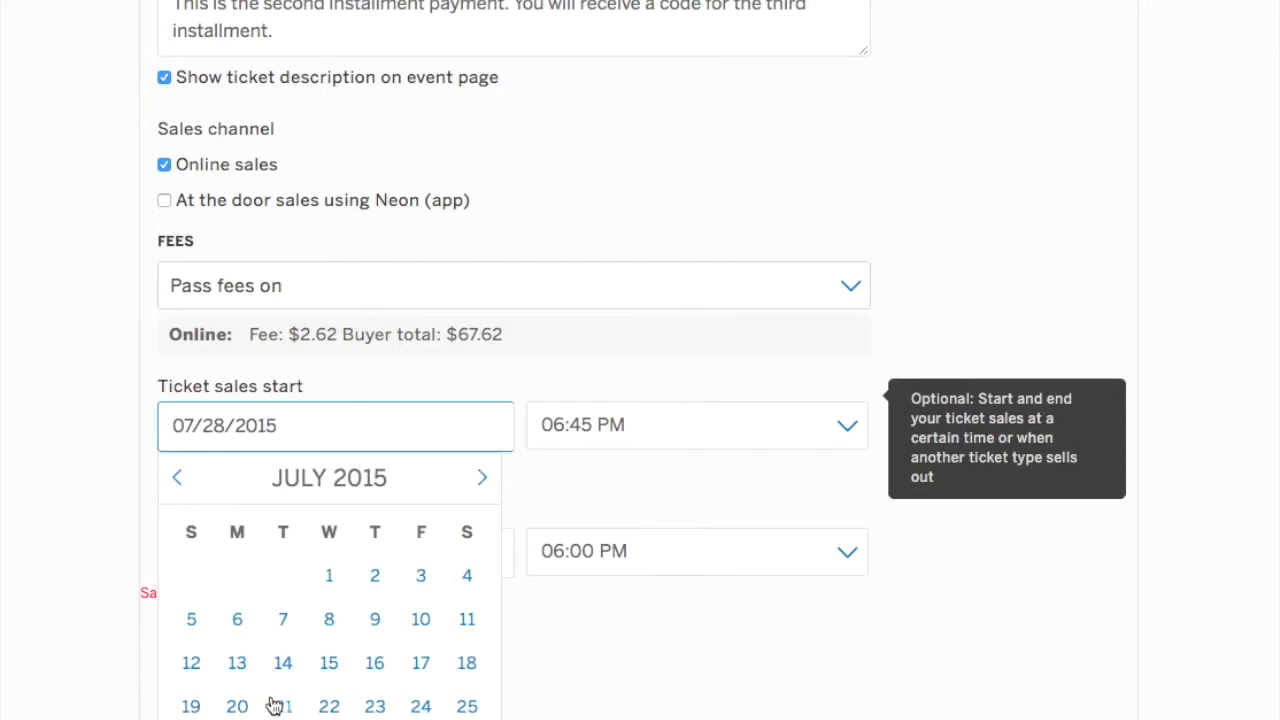
{"action": "left_click", "coordinate": [237, 718]}
Set the 2nd Installment ticket sales end date to 08/27/2015.
{"action": "left_click", "coordinate": [279, 552]}
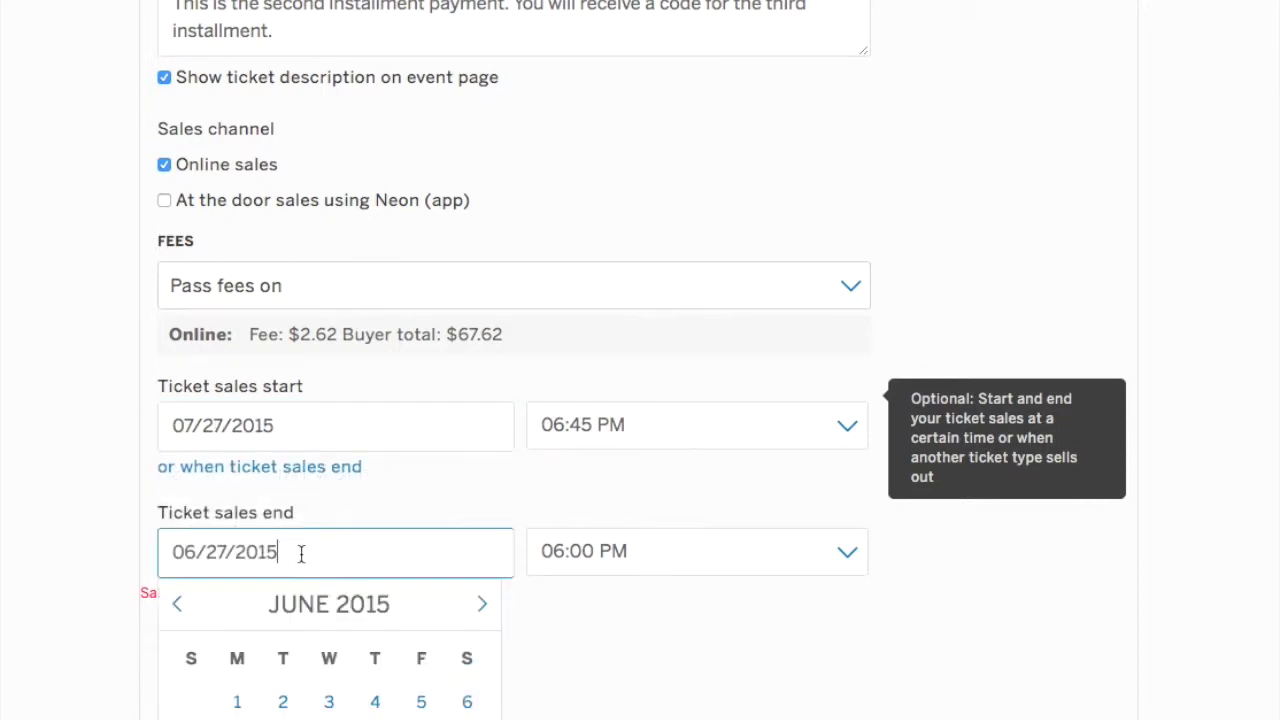
{"action": "left_click", "coordinate": [485, 608]}
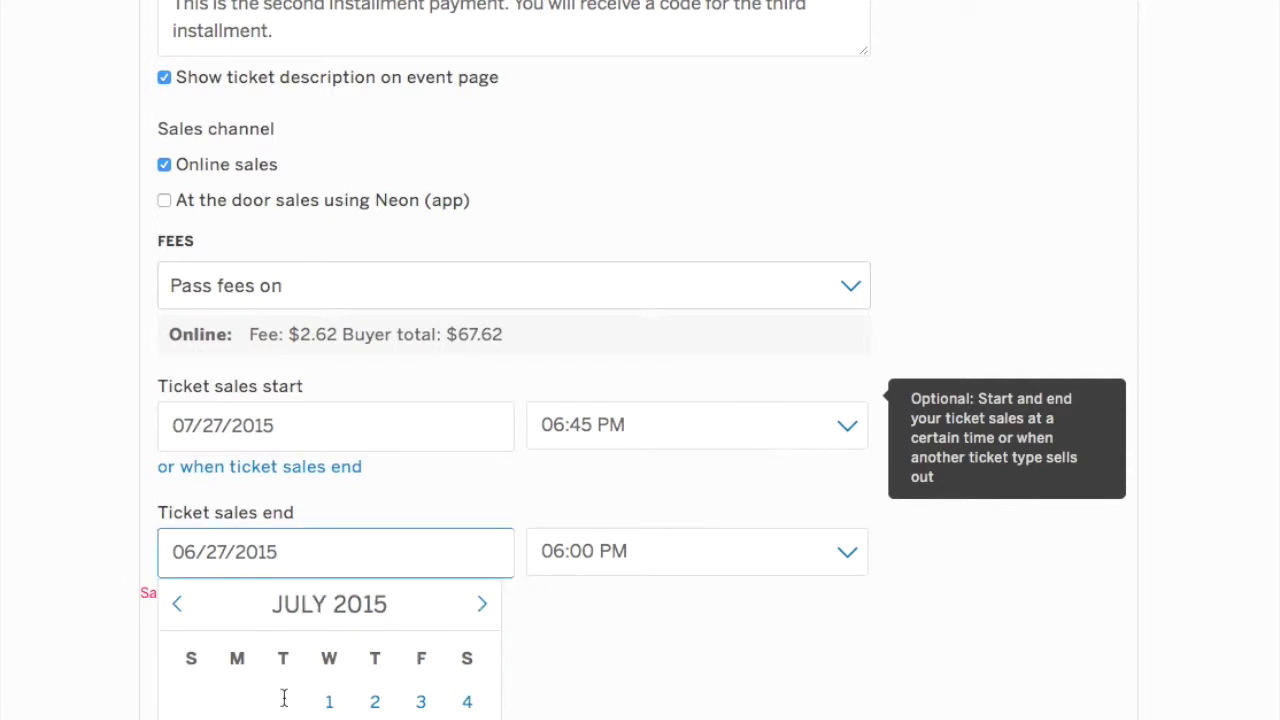
{"action": "left_click", "coordinate": [482, 606]}
{"action": "scroll", "coordinate": [710, 354], "scroll_direction": "down", "scroll_amount": 1}
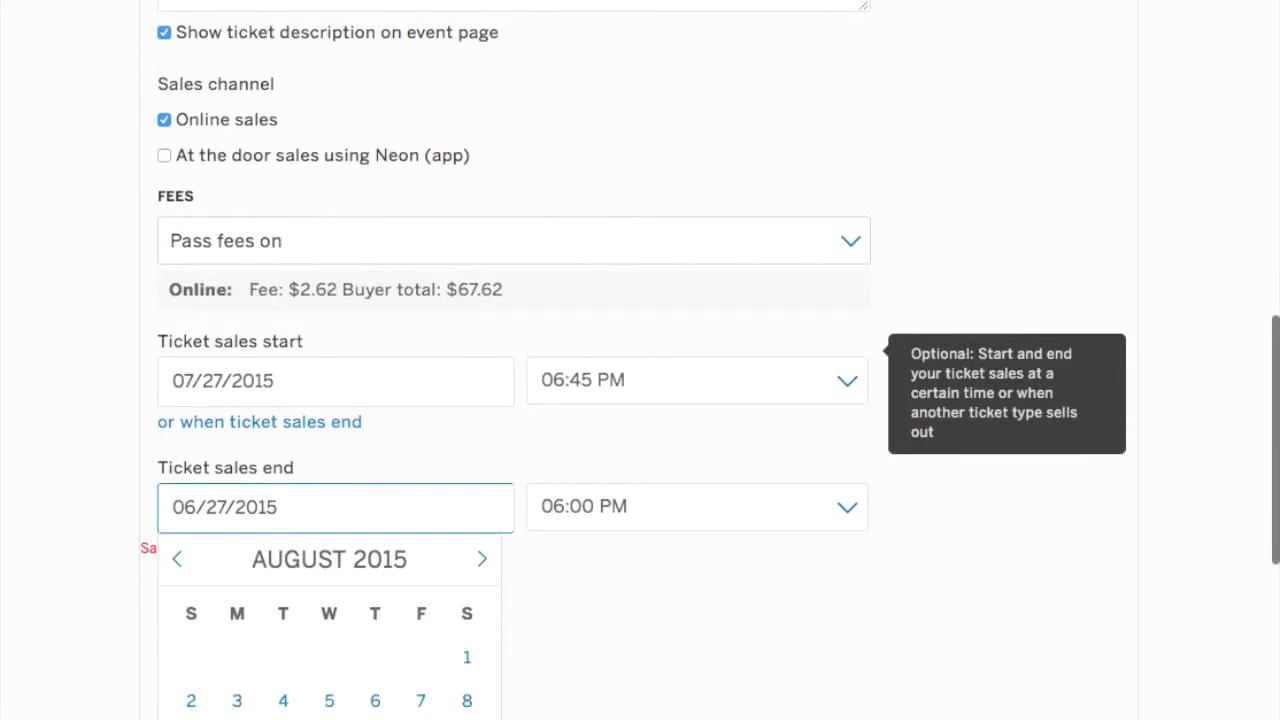
{"action": "left_click", "coordinate": [629, 490]}
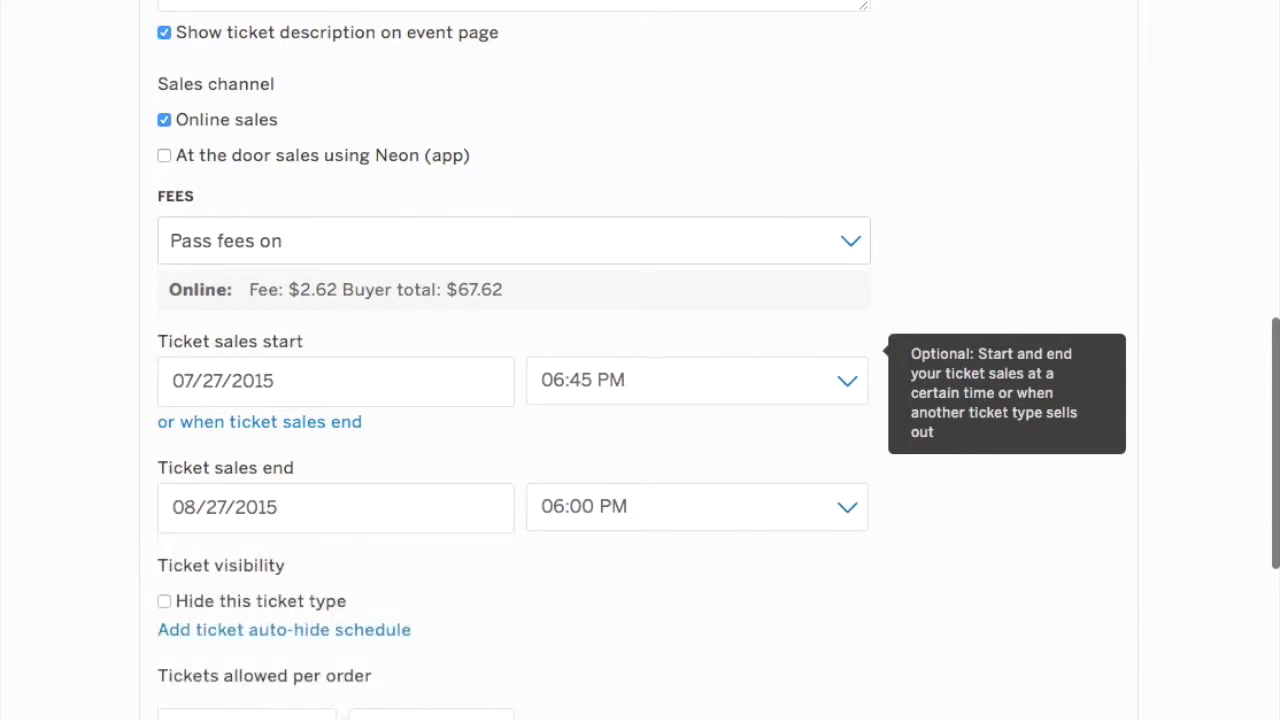
{"action": "scroll", "coordinate": [640, 360], "scroll_direction": "down", "scroll_amount": 2}
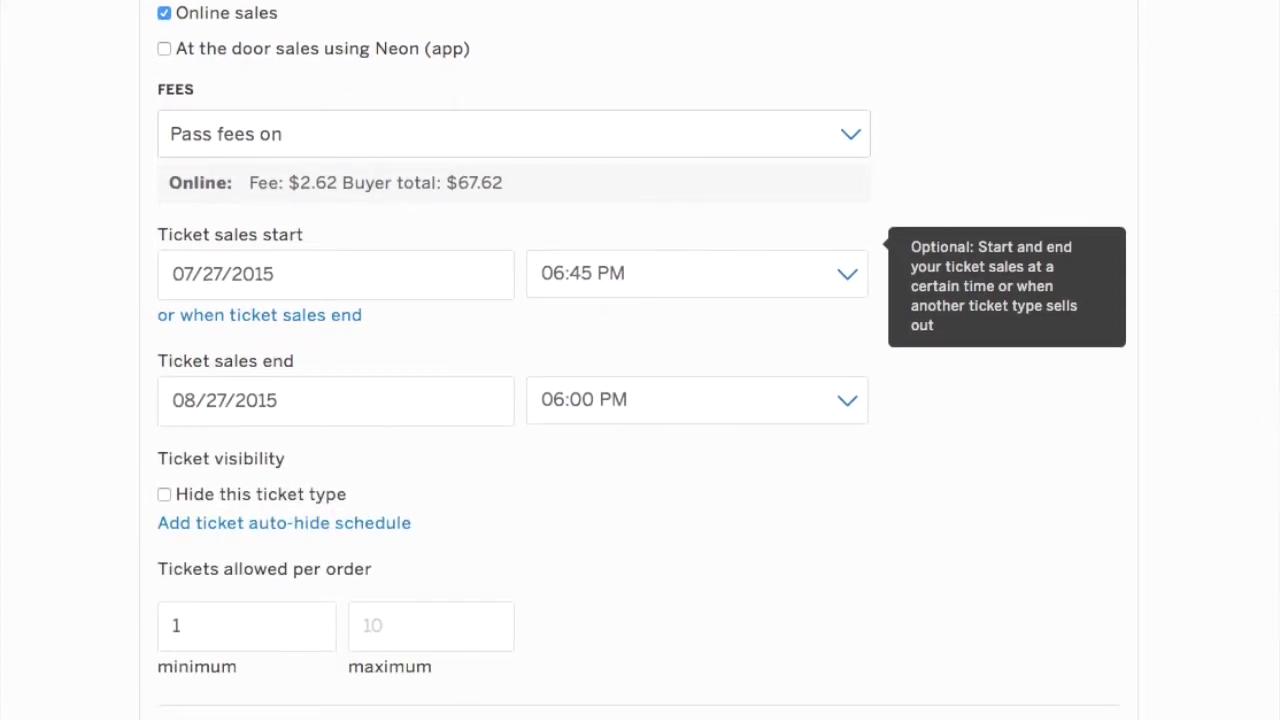
{"action": "scroll", "coordinate": [340, 662], "scroll_direction": "down", "scroll_amount": 2}
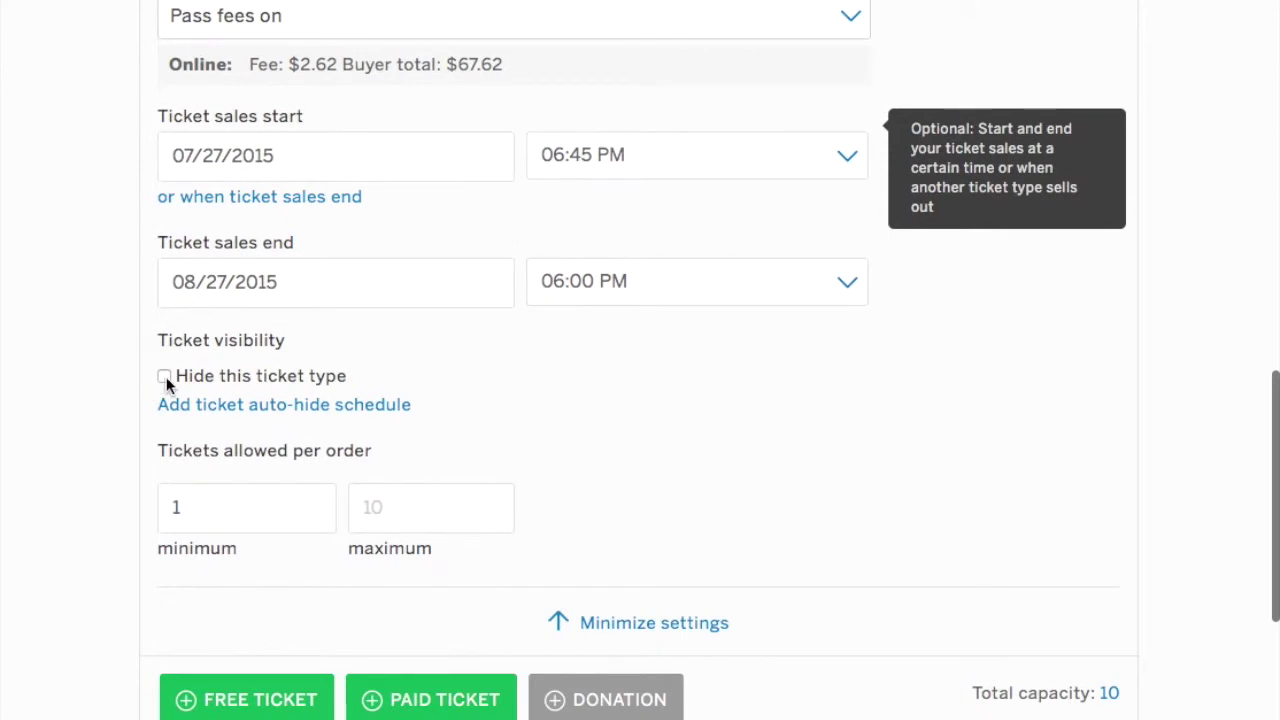
Hide the 2nd Installment ticket type with an auto-hide while not on sale, then collapse its settings.
{"action": "left_click", "coordinate": [165, 378]}
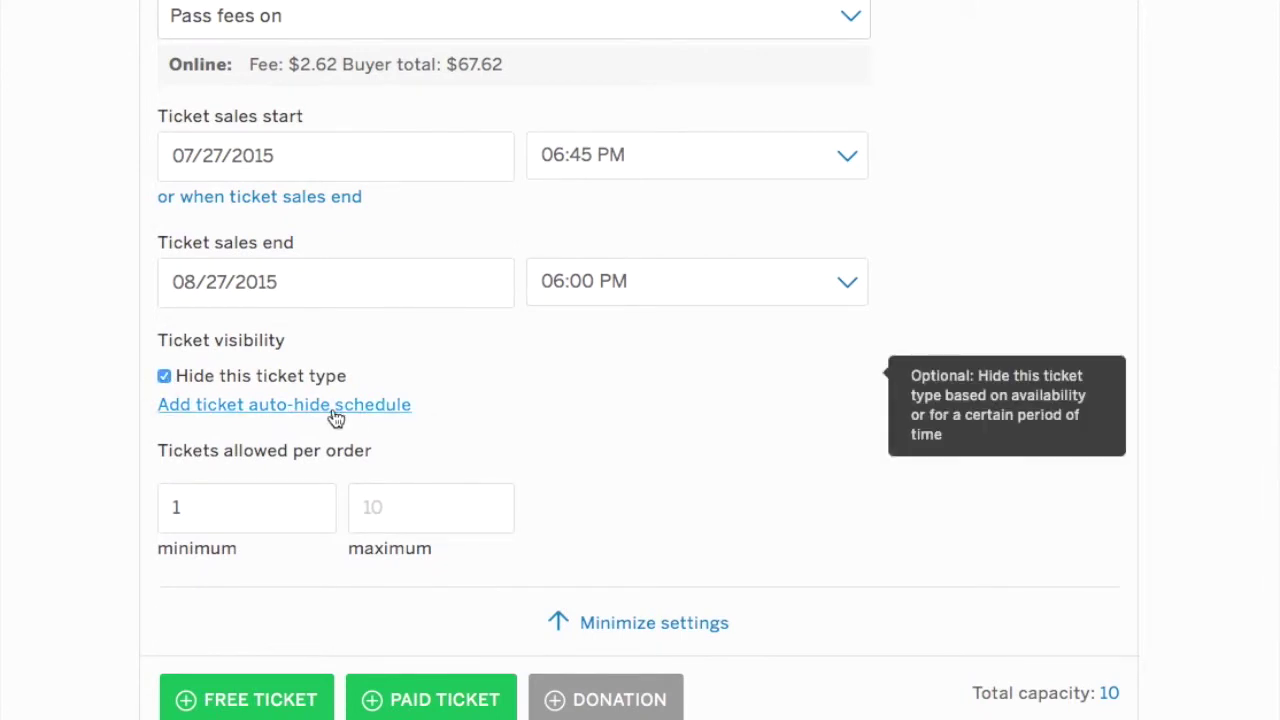
{"action": "left_click", "coordinate": [333, 408]}
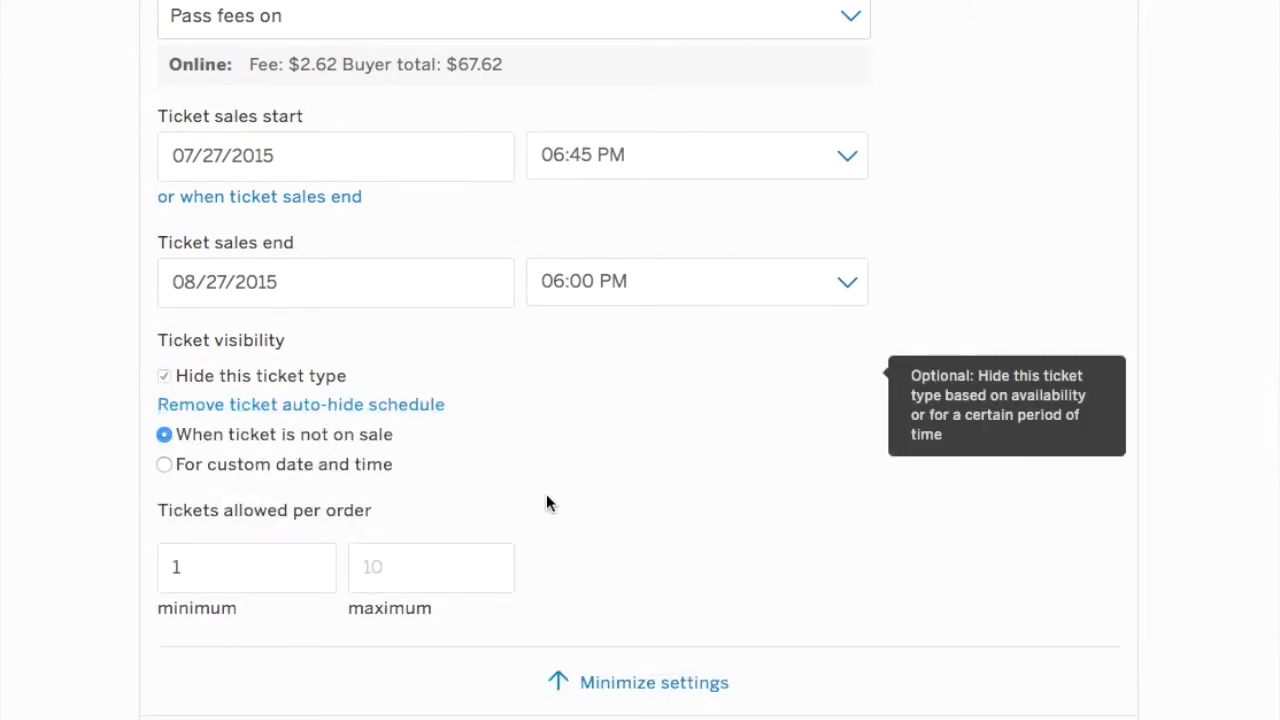
{"action": "scroll", "coordinate": [546, 502], "scroll_direction": "down", "scroll_amount": 1}
{"action": "scroll", "coordinate": [591, 496], "scroll_direction": "down", "scroll_amount": 1}
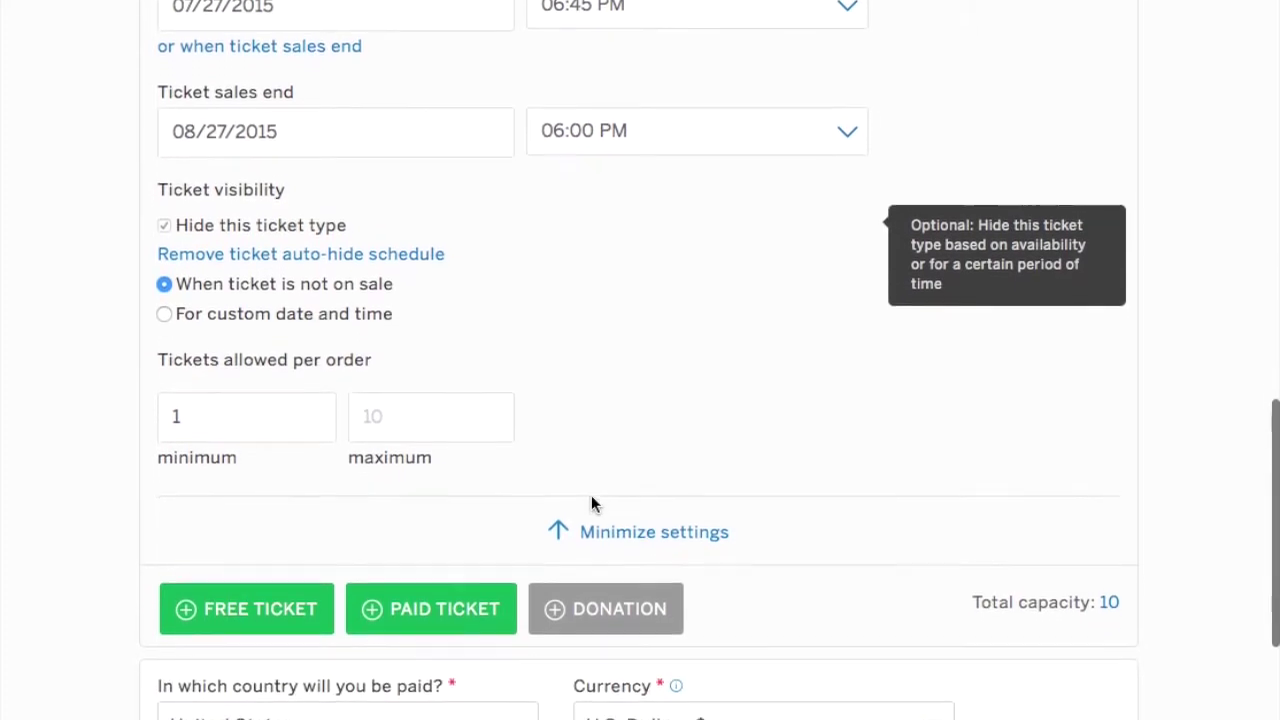
{"action": "left_click", "coordinate": [626, 506]}
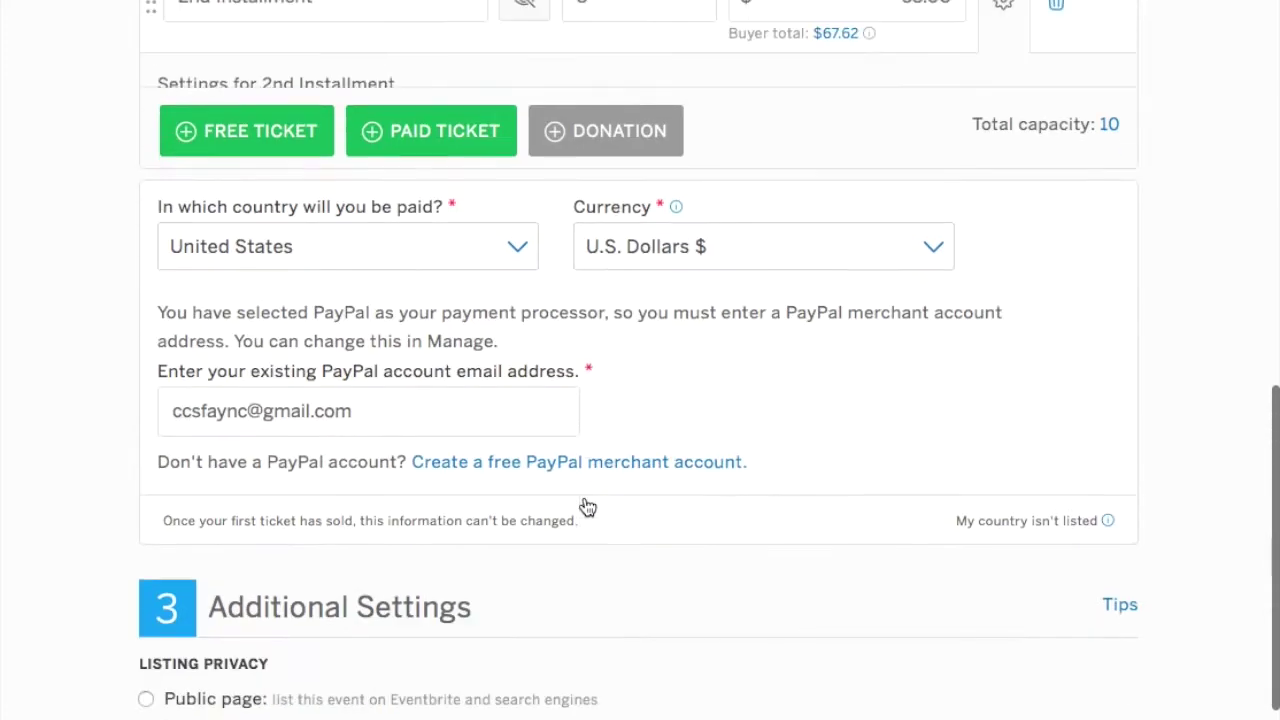
{"action": "scroll", "coordinate": [667, 141], "scroll_direction": "up", "scroll_amount": 3}
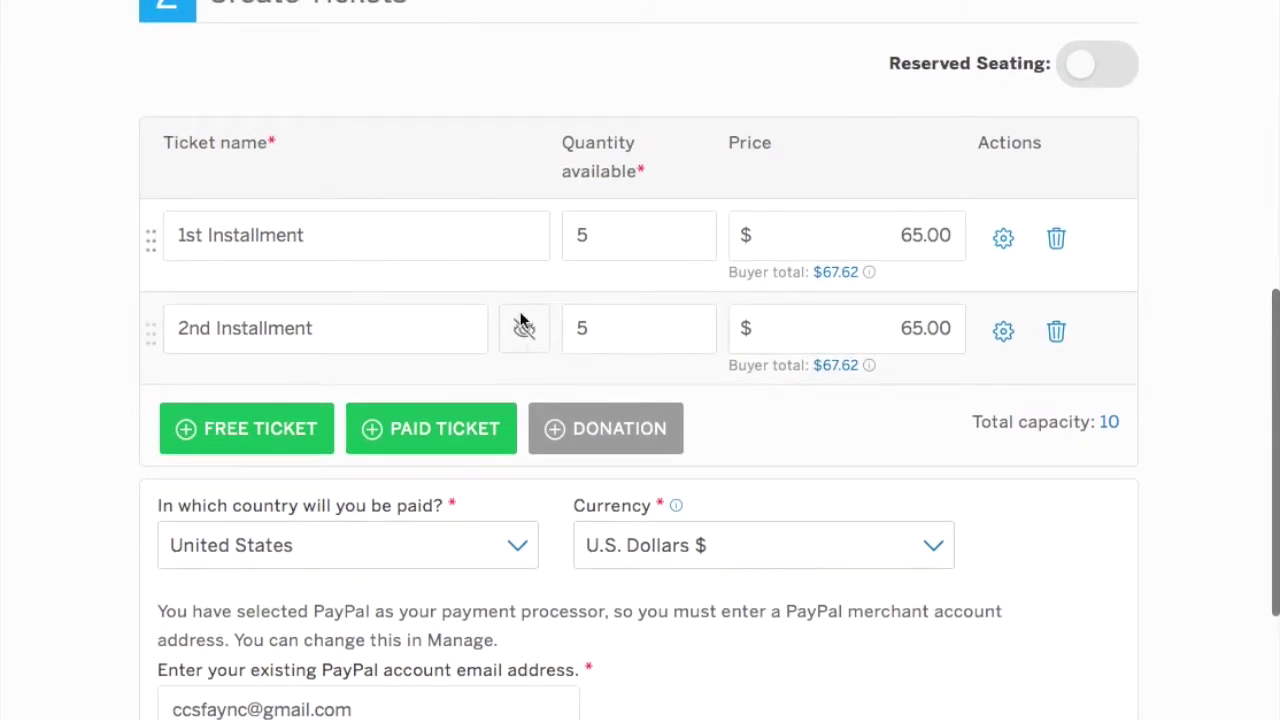
{"action": "left_click", "coordinate": [465, 429]}
Name the new paid ticket '3rd Installment' with quantity 5 at 65.00.
{"action": "left_click", "coordinate": [303, 420]}
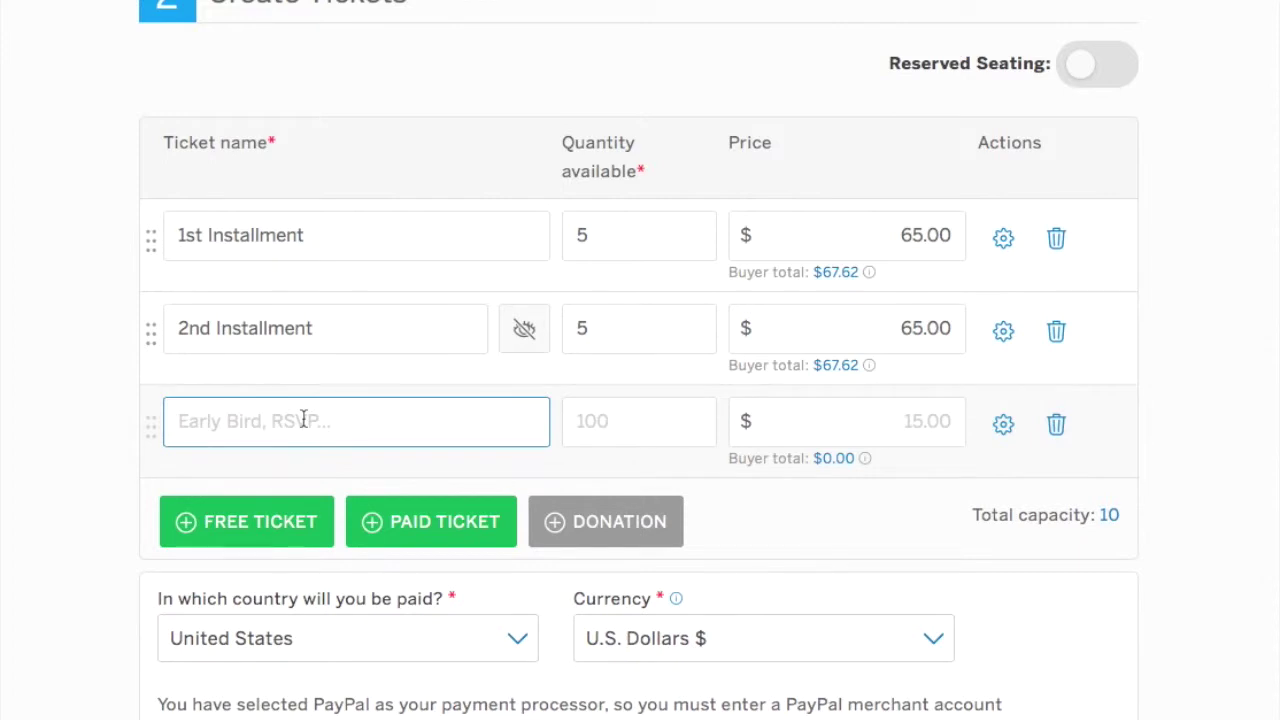
{"action": "type", "text": "3rd insta"}
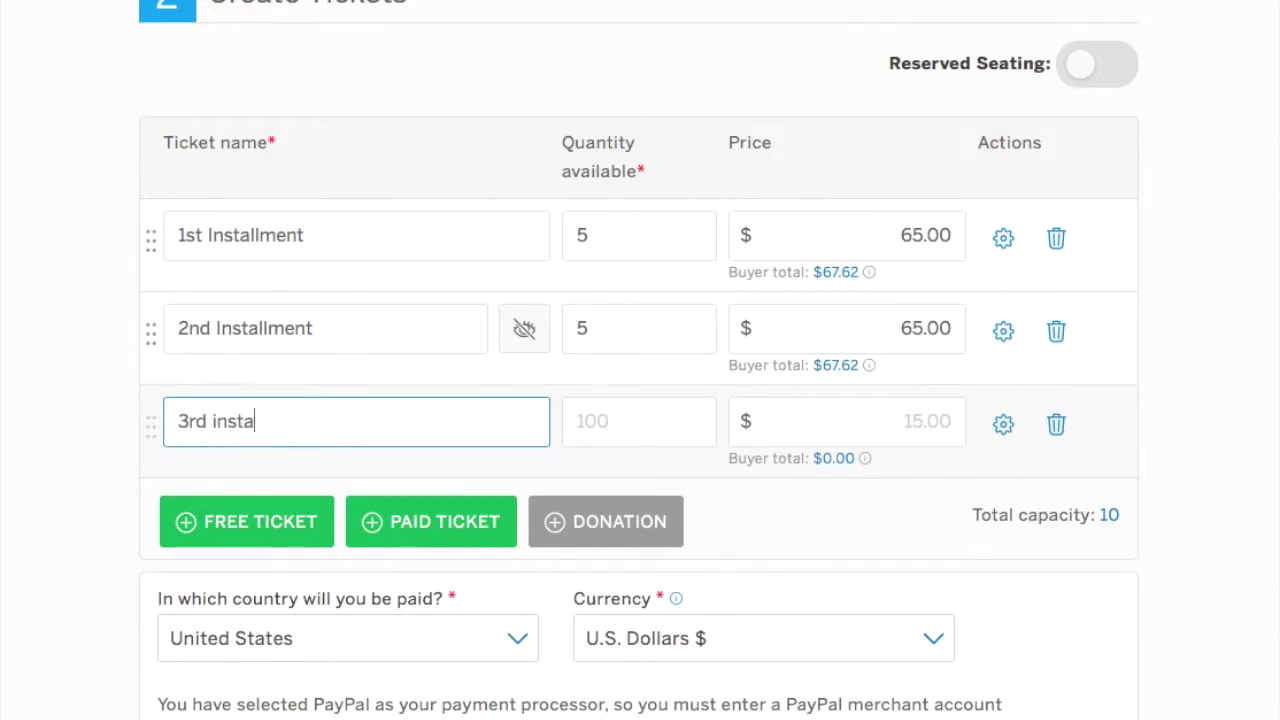
{"action": "key", "text": "BackSpace"}
{"action": "key", "text": "BackSpace"}
{"action": "key", "text": "BackSpace"}
{"action": "type", "text": "Installment"}
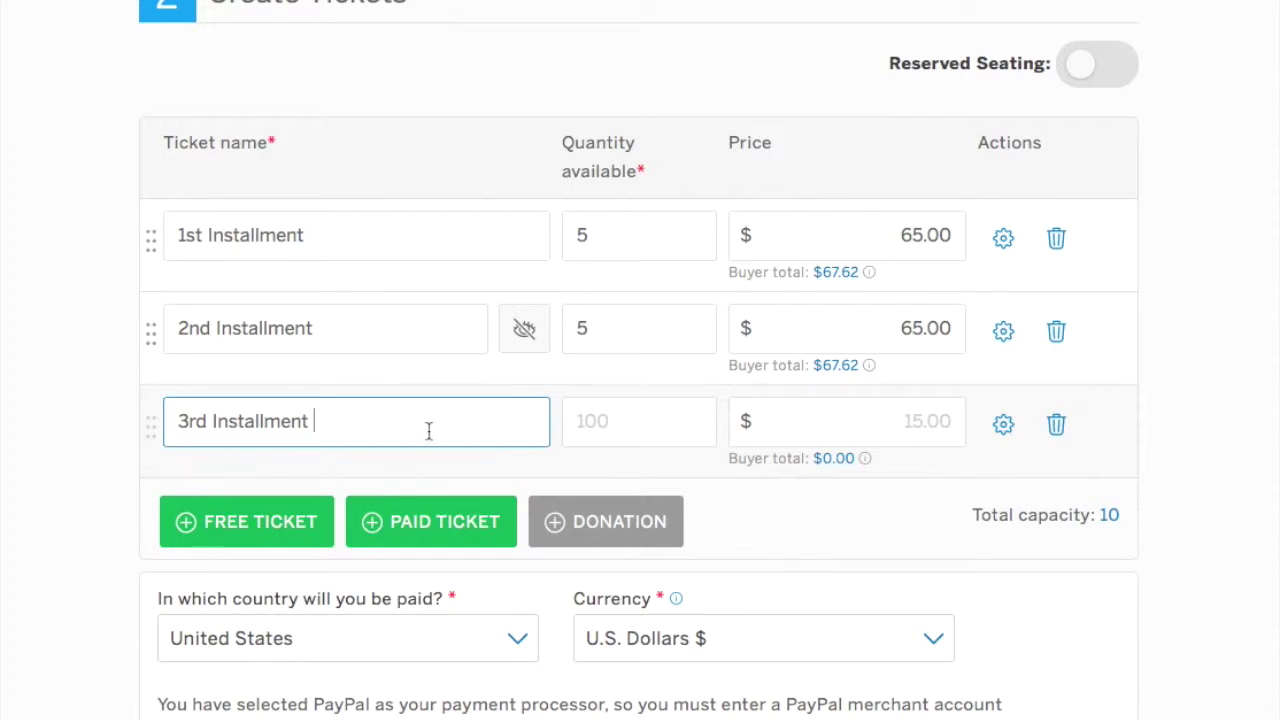
{"action": "left_click", "coordinate": [603, 426]}
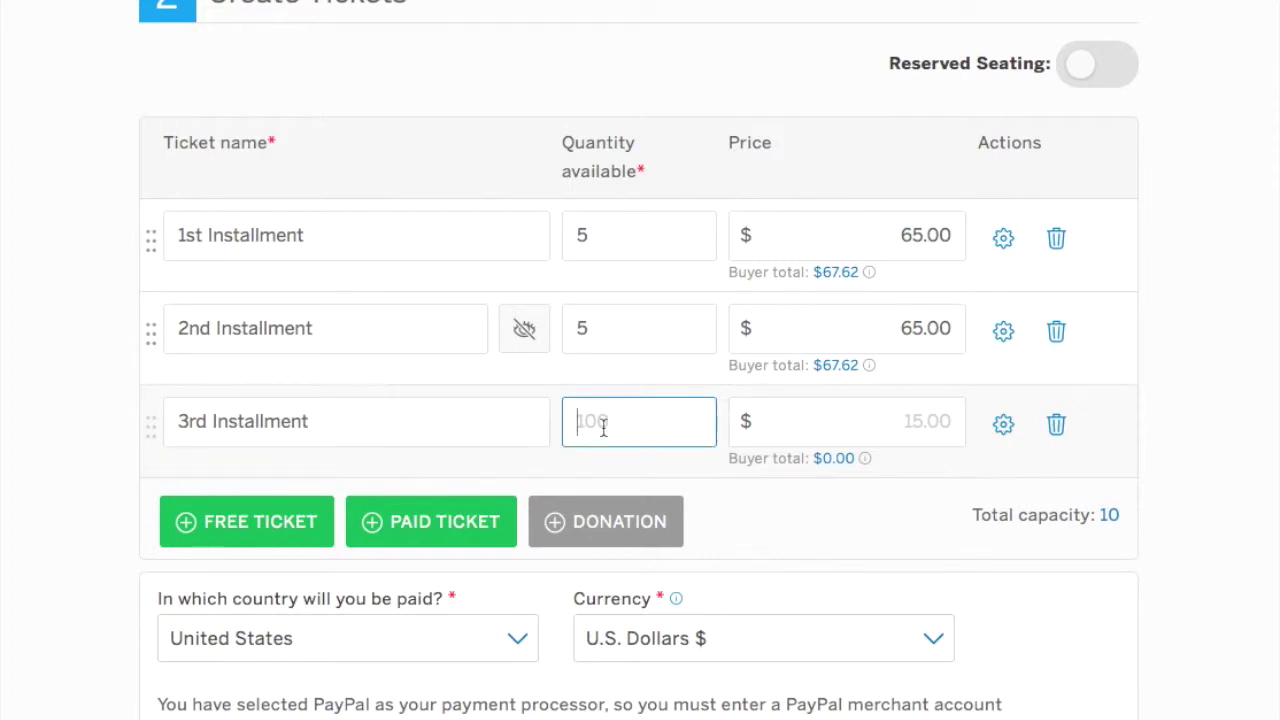
{"action": "type", "text": "5"}
{"action": "left_click", "coordinate": [910, 420]}
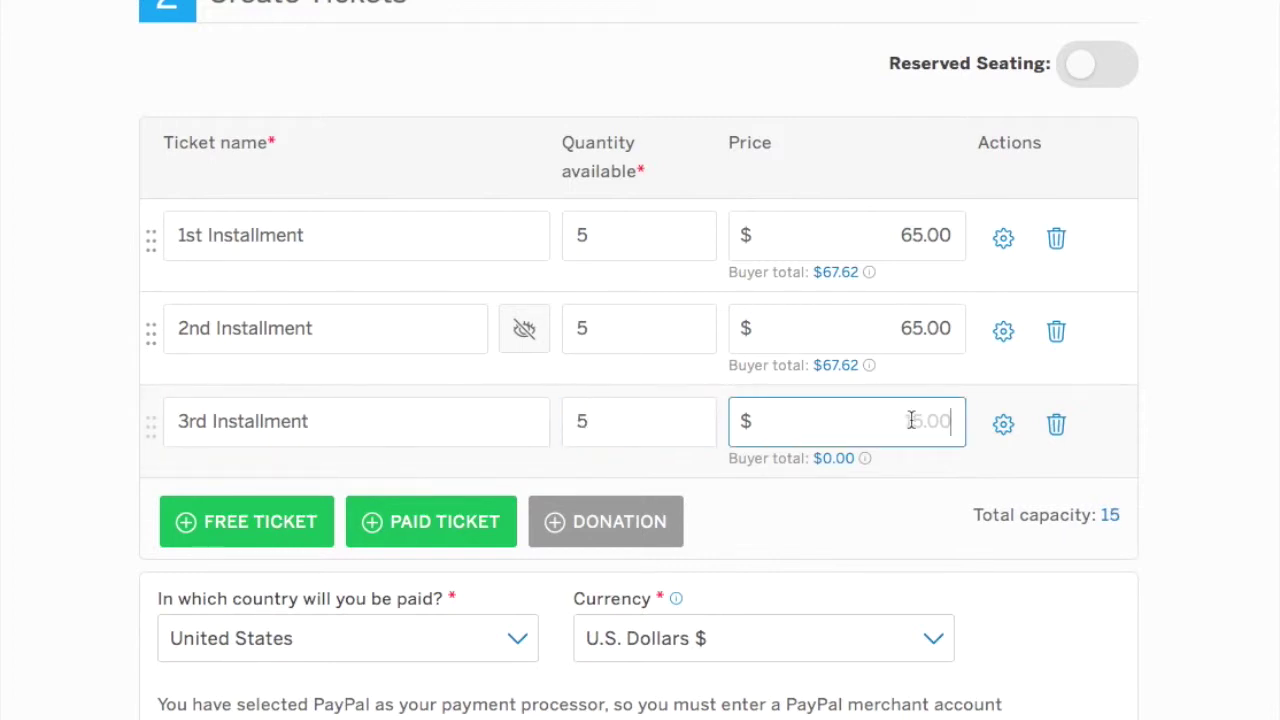
{"action": "type", "text": "65.00"}
{"action": "scroll", "coordinate": [554, 567], "scroll_direction": "down", "scroll_amount": 1}
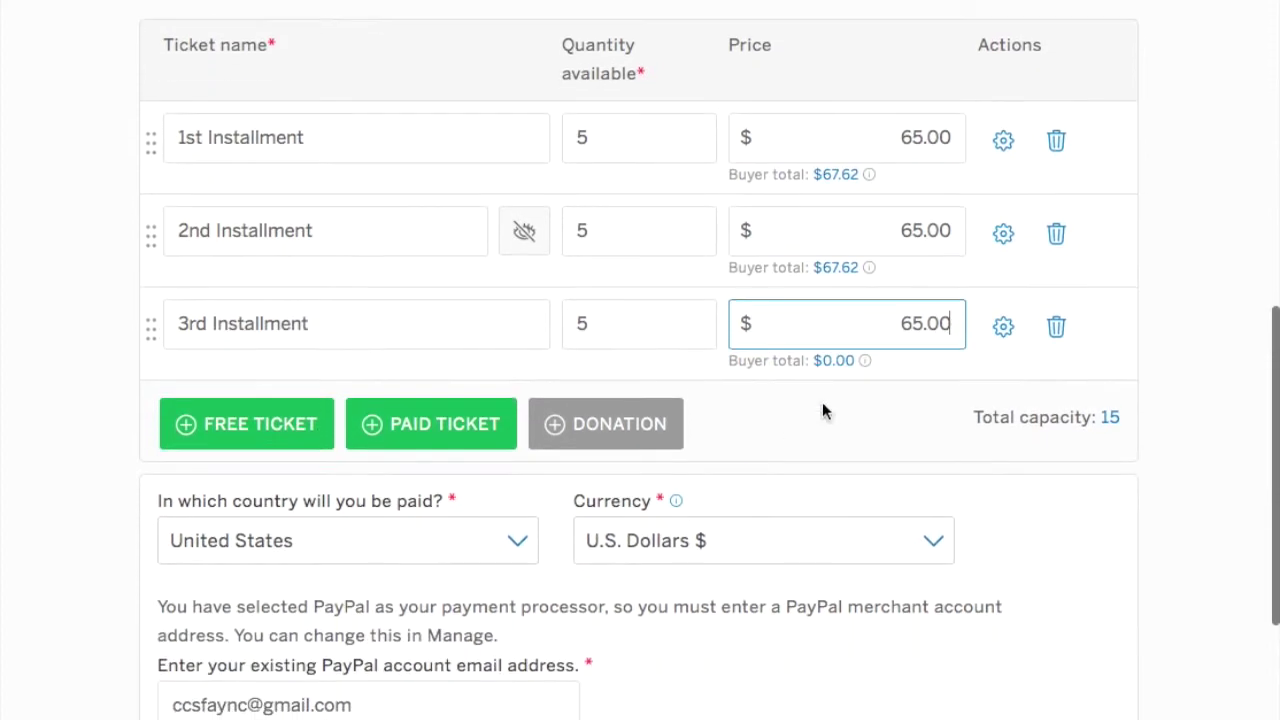
{"action": "left_click", "coordinate": [1005, 325]}
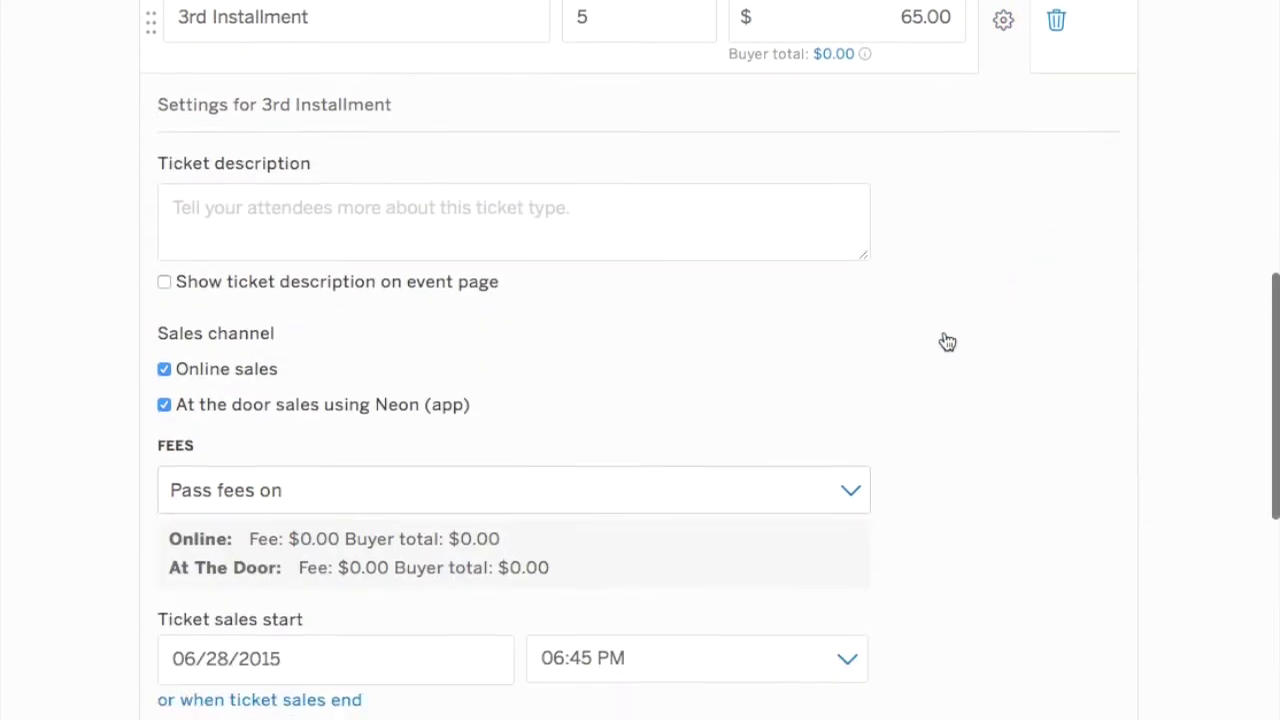
Give the 3rd Installment the description 'Thank you for your purchase!' shown on the event page, online sales only.
{"action": "left_click", "coordinate": [164, 281]}
{"action": "left_click", "coordinate": [280, 221]}
{"action": "type", "text": "Thank yo"}
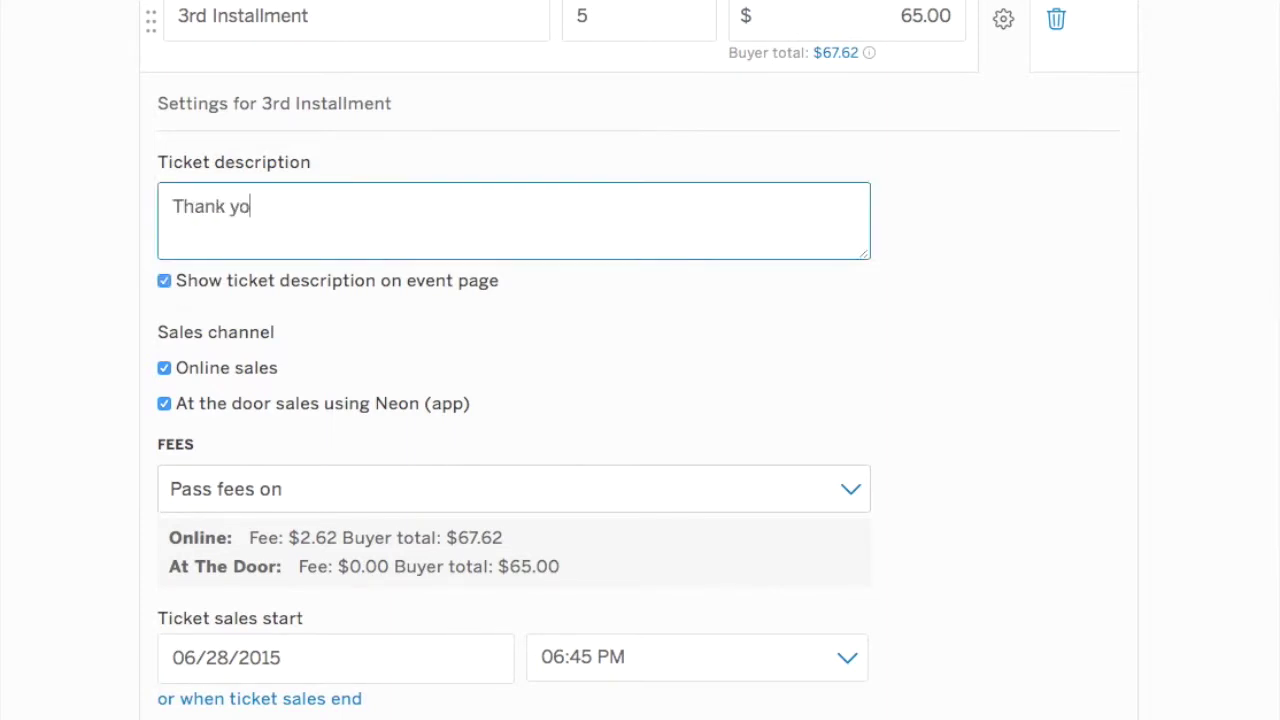
{"action": "type", "text": "u for your pur"}
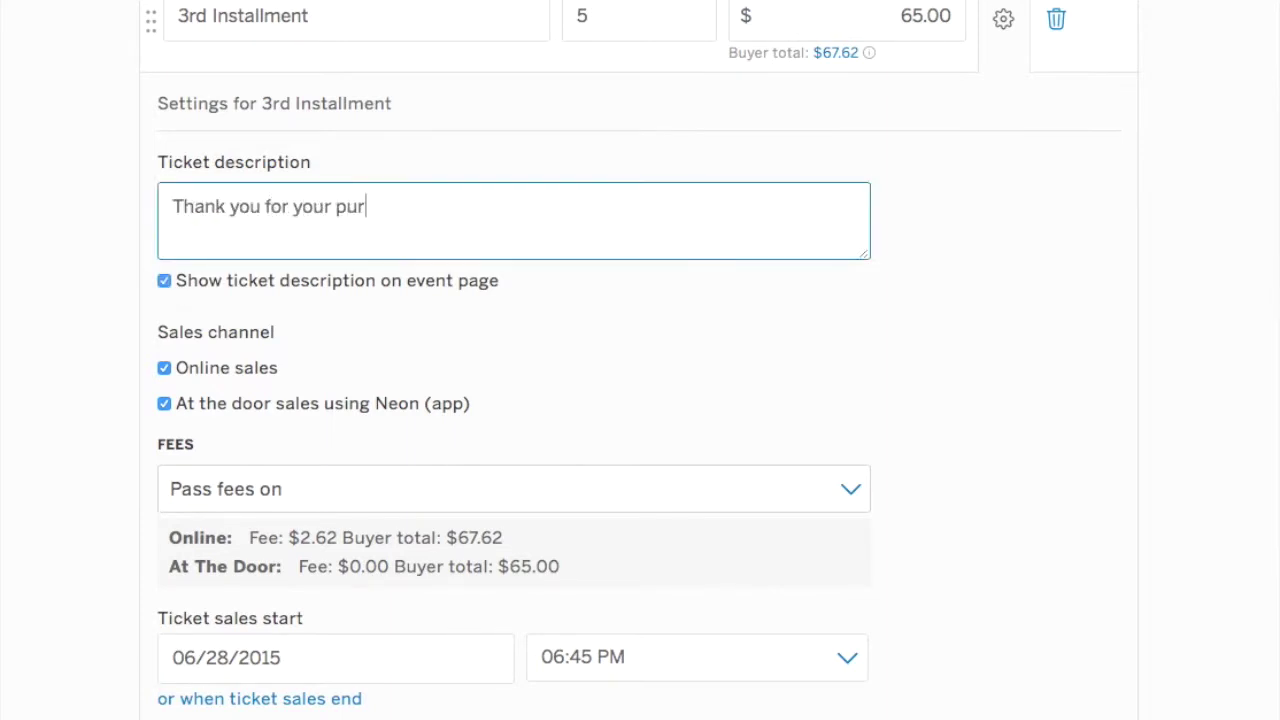
{"action": "type", "text": "chase!"}
{"action": "left_click", "coordinate": [164, 403]}
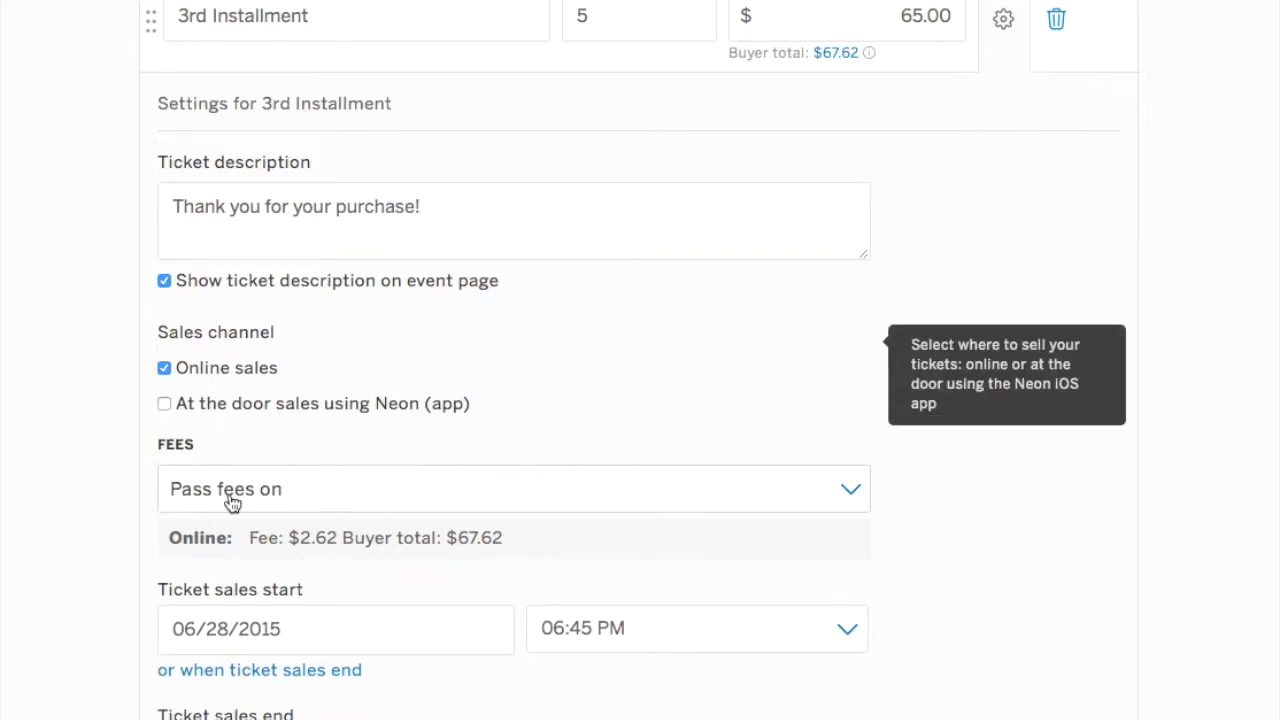
{"action": "scroll", "coordinate": [235, 505], "scroll_direction": "down", "scroll_amount": 2}
{"action": "left_click", "coordinate": [246, 451]}
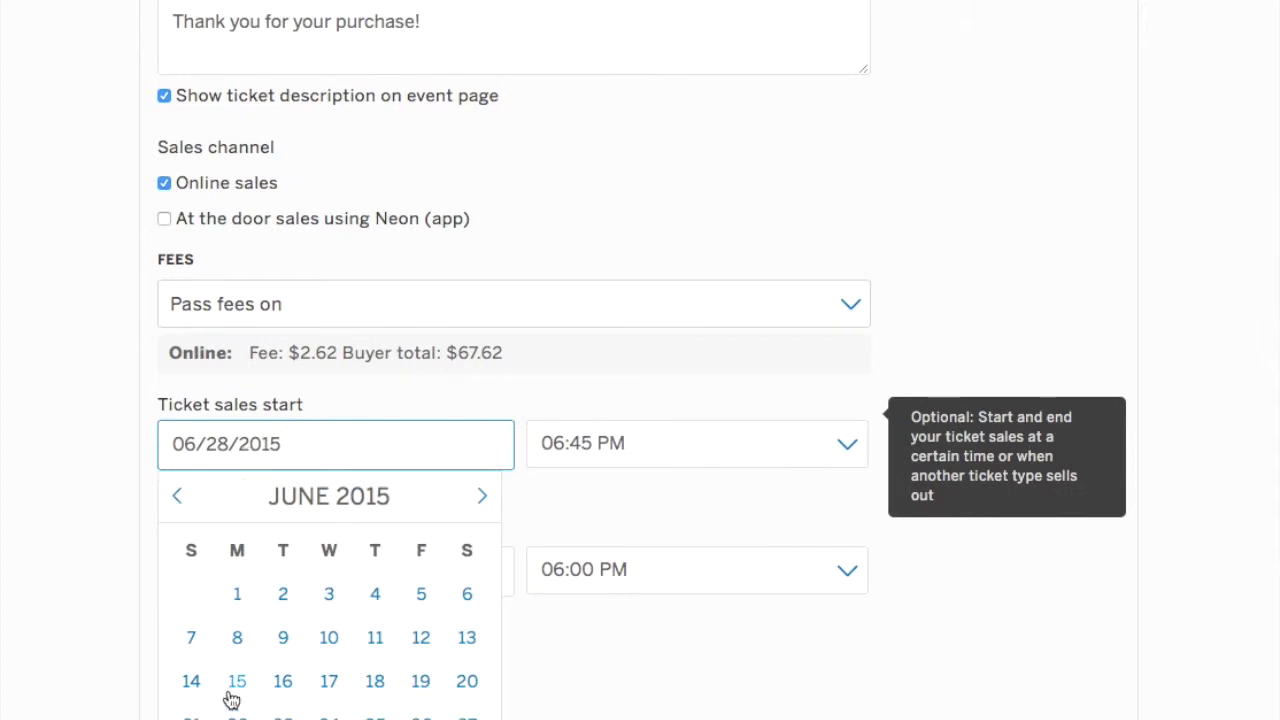
Set the 3rd Installment sales window from 08/27/2015 to 09/27/2015.
{"action": "left_click", "coordinate": [482, 496]}
{"action": "left_click", "coordinate": [482, 496]}
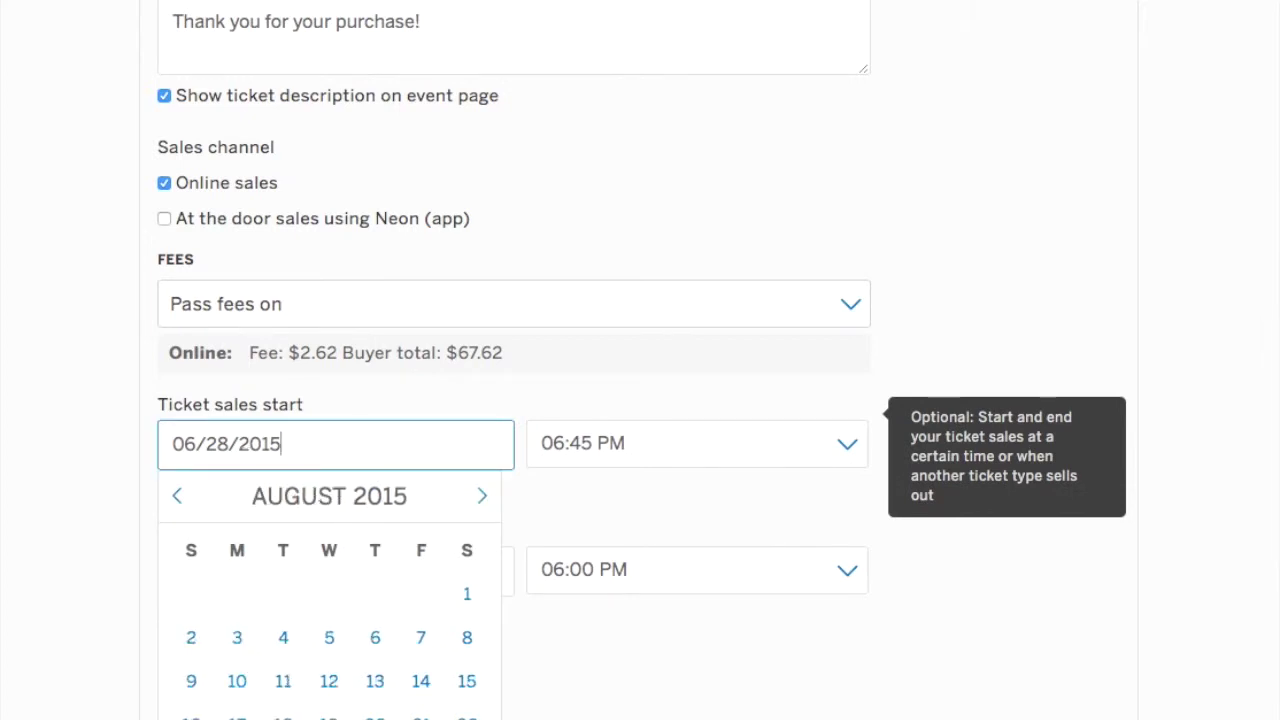
{"action": "left_click", "coordinate": [375, 719]}
{"action": "left_click", "coordinate": [301, 566]}
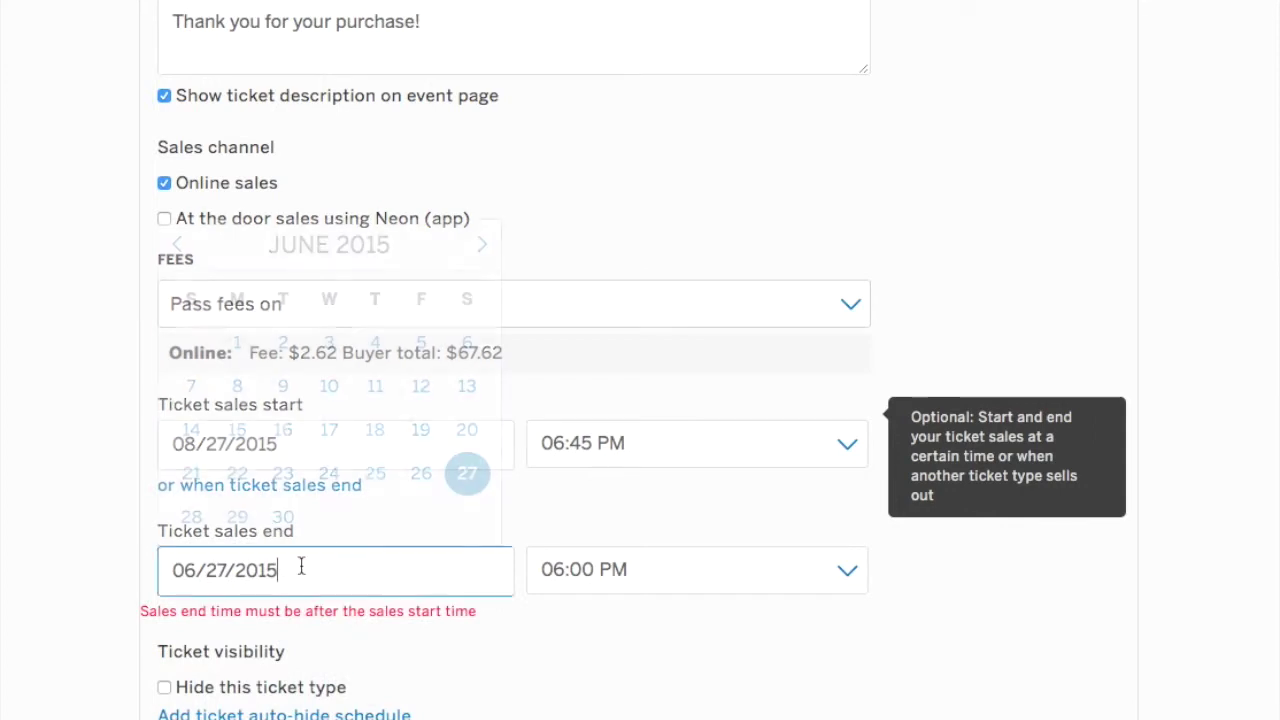
{"action": "left_click", "coordinate": [482, 246]}
{"action": "left_click", "coordinate": [482, 246]}
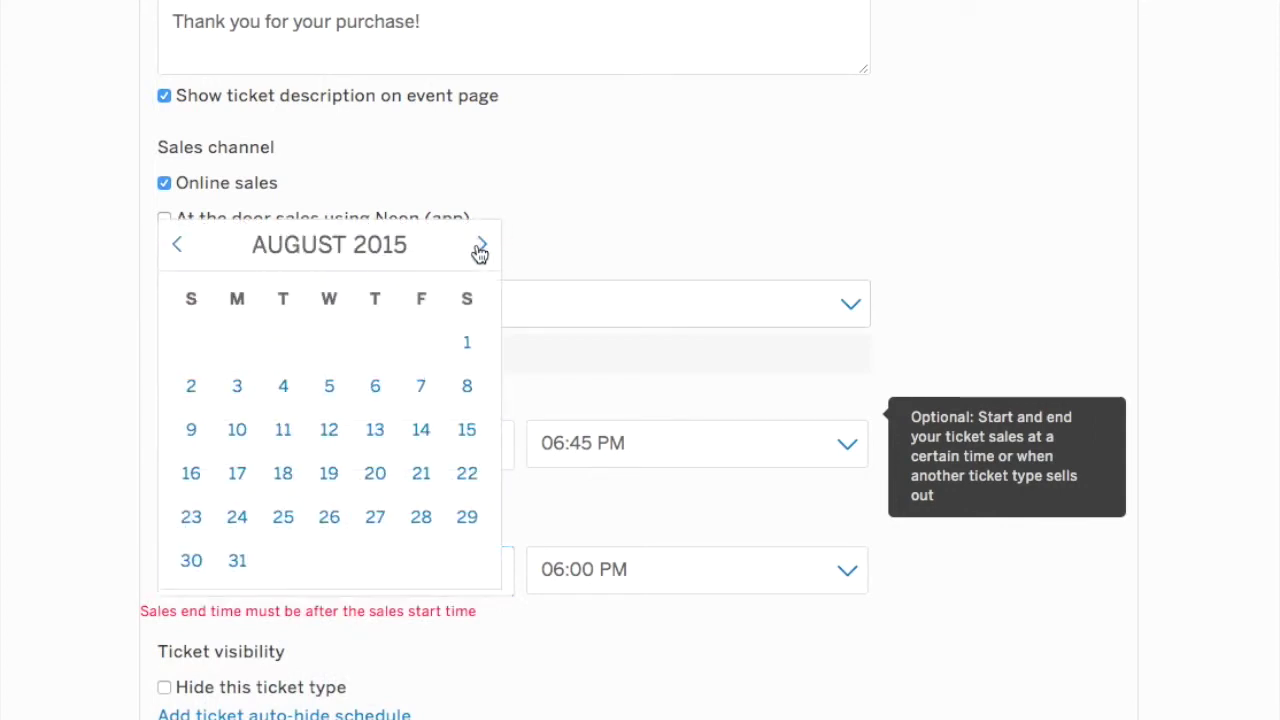
{"action": "left_click", "coordinate": [481, 247]}
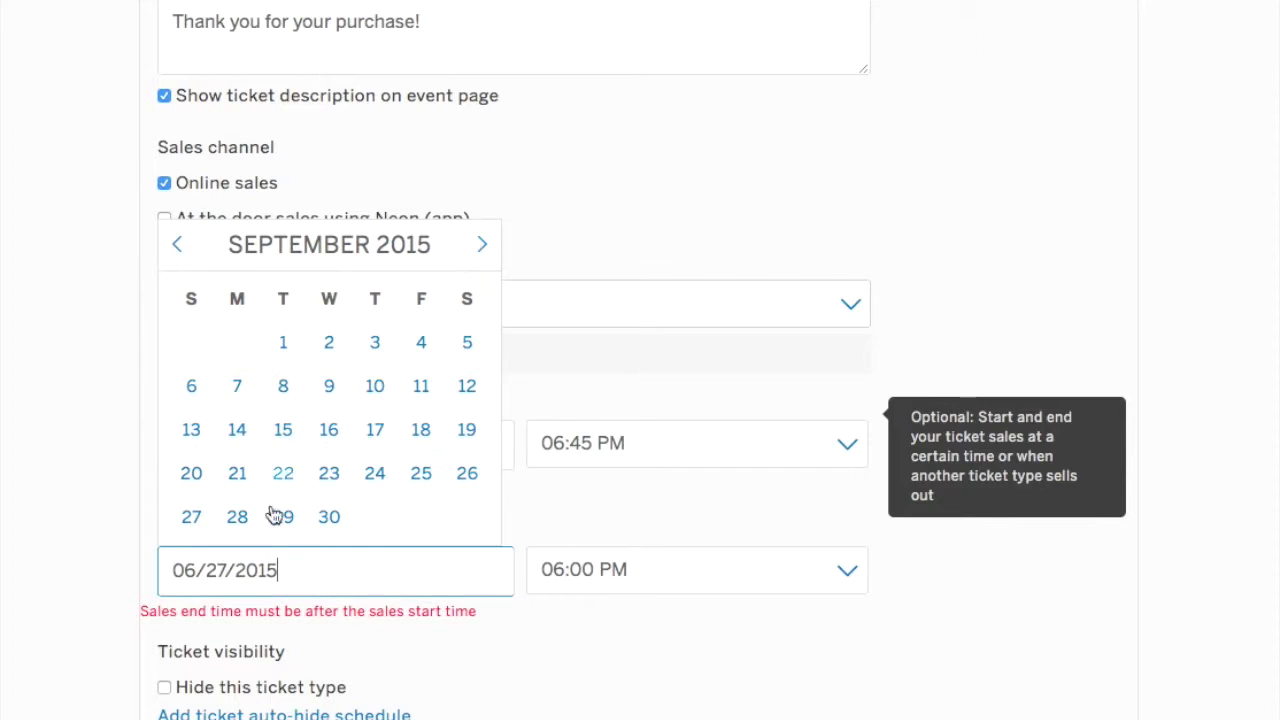
{"action": "left_click", "coordinate": [195, 519]}
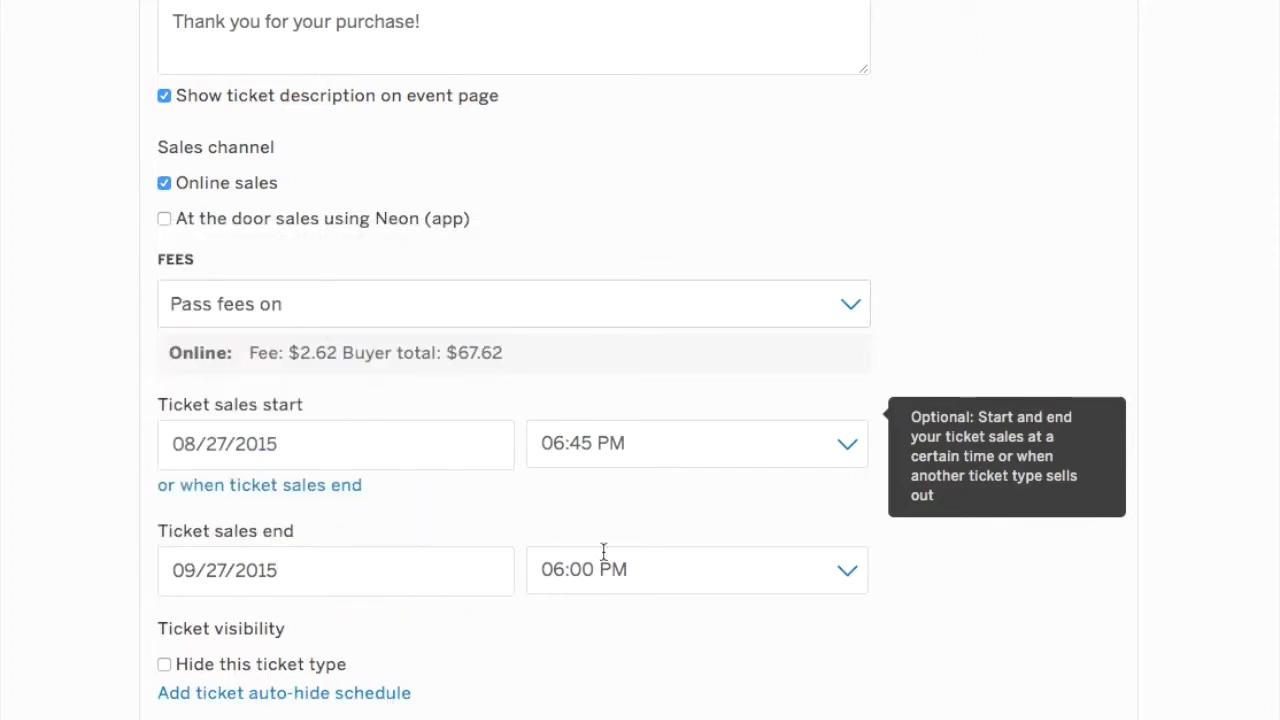
Hide the 3rd Installment ticket type and collapse its settings.
{"action": "scroll", "coordinate": [514, 654], "scroll_direction": "down", "scroll_amount": 3}
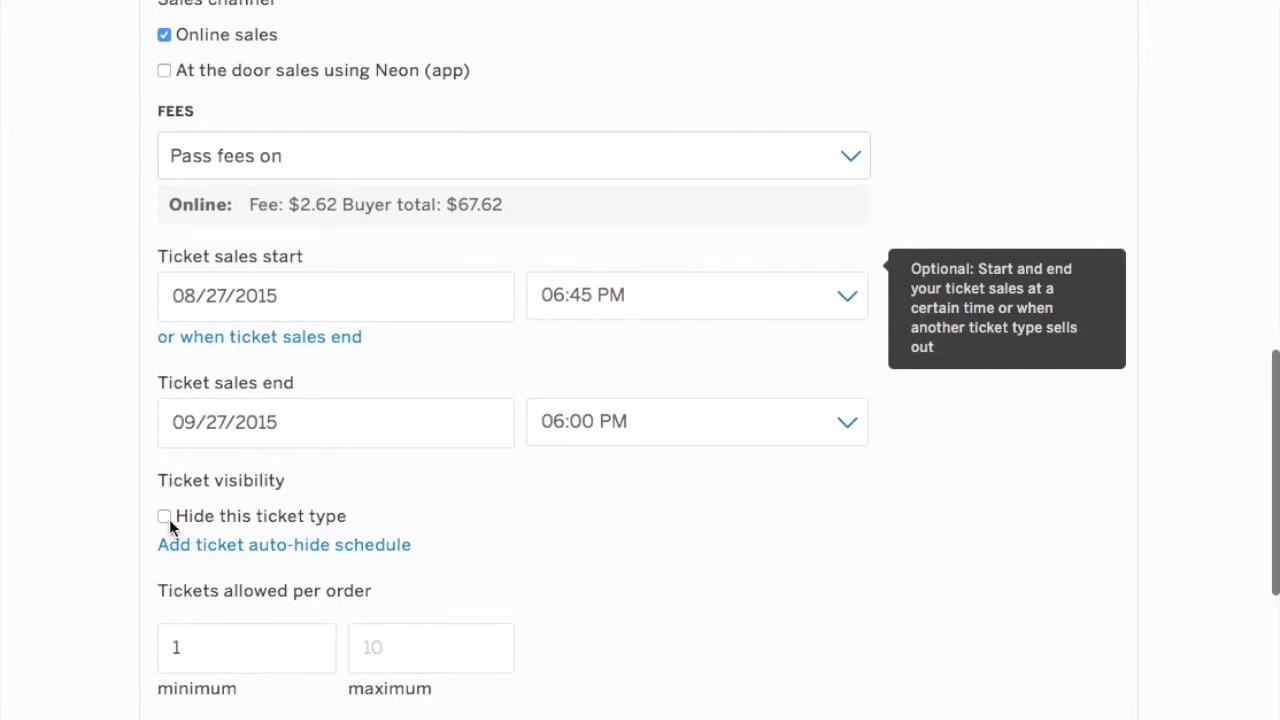
{"action": "left_click", "coordinate": [164, 516]}
{"action": "left_click", "coordinate": [212, 545]}
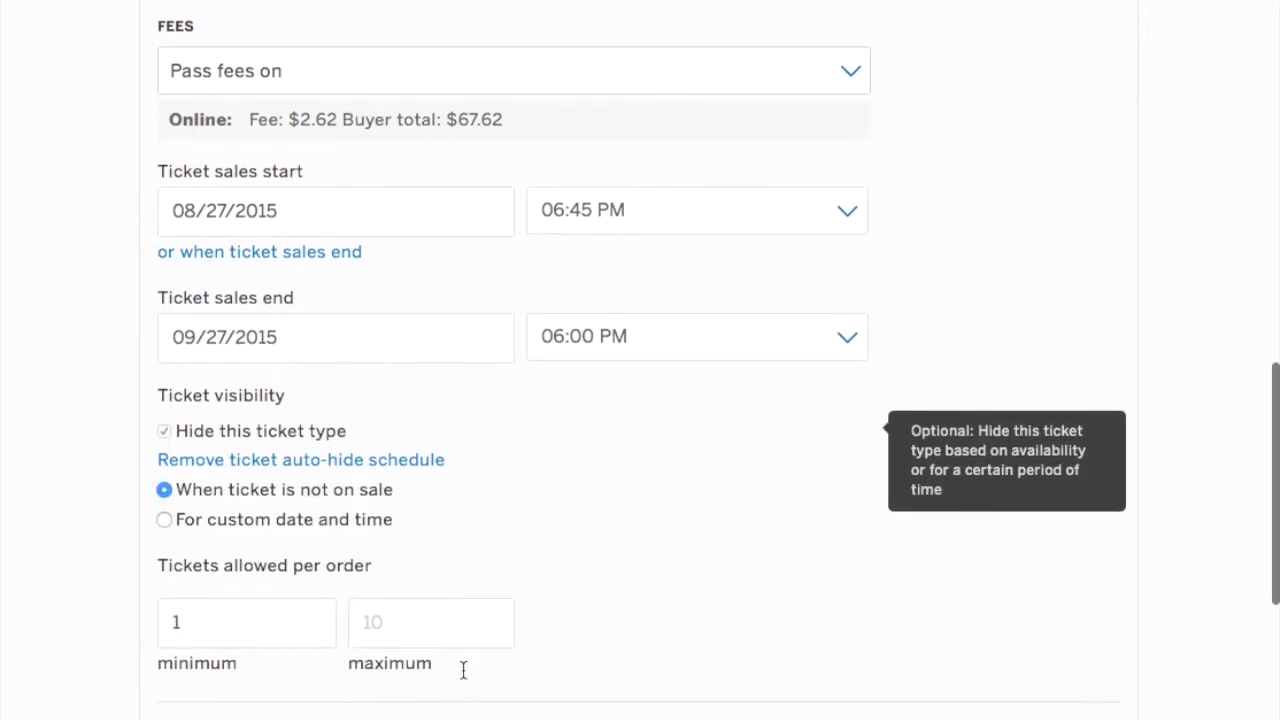
{"action": "scroll", "coordinate": [463, 670], "scroll_direction": "down", "scroll_amount": 3}
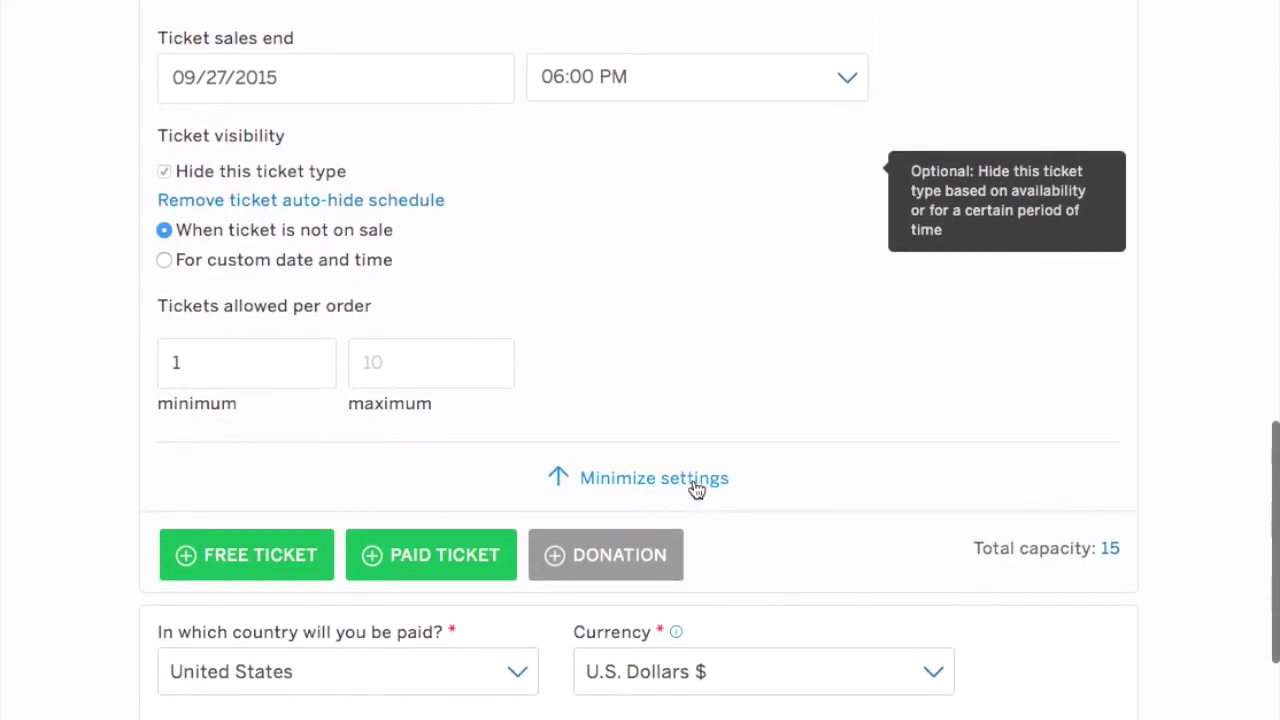
{"action": "left_click", "coordinate": [696, 488]}
{"action": "scroll", "coordinate": [663, 409], "scroll_direction": "up", "scroll_amount": 15}
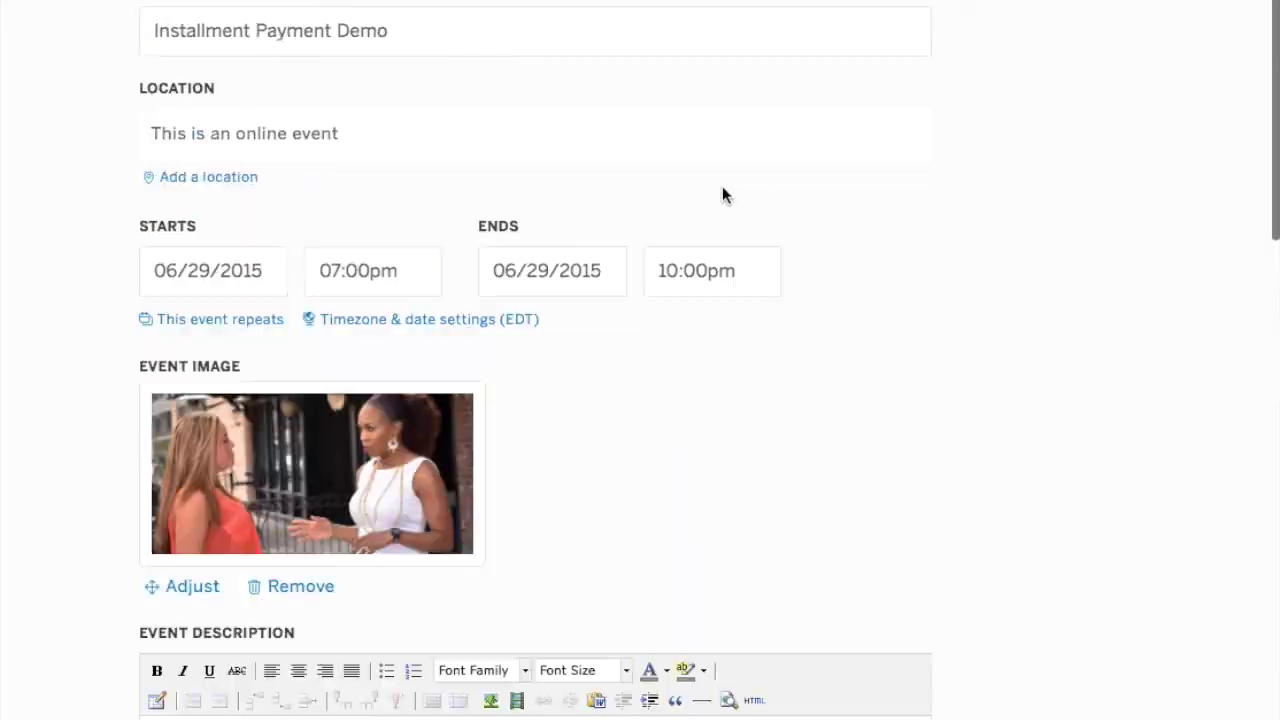
{"action": "scroll", "coordinate": [722, 194], "scroll_direction": "up", "scroll_amount": 3}
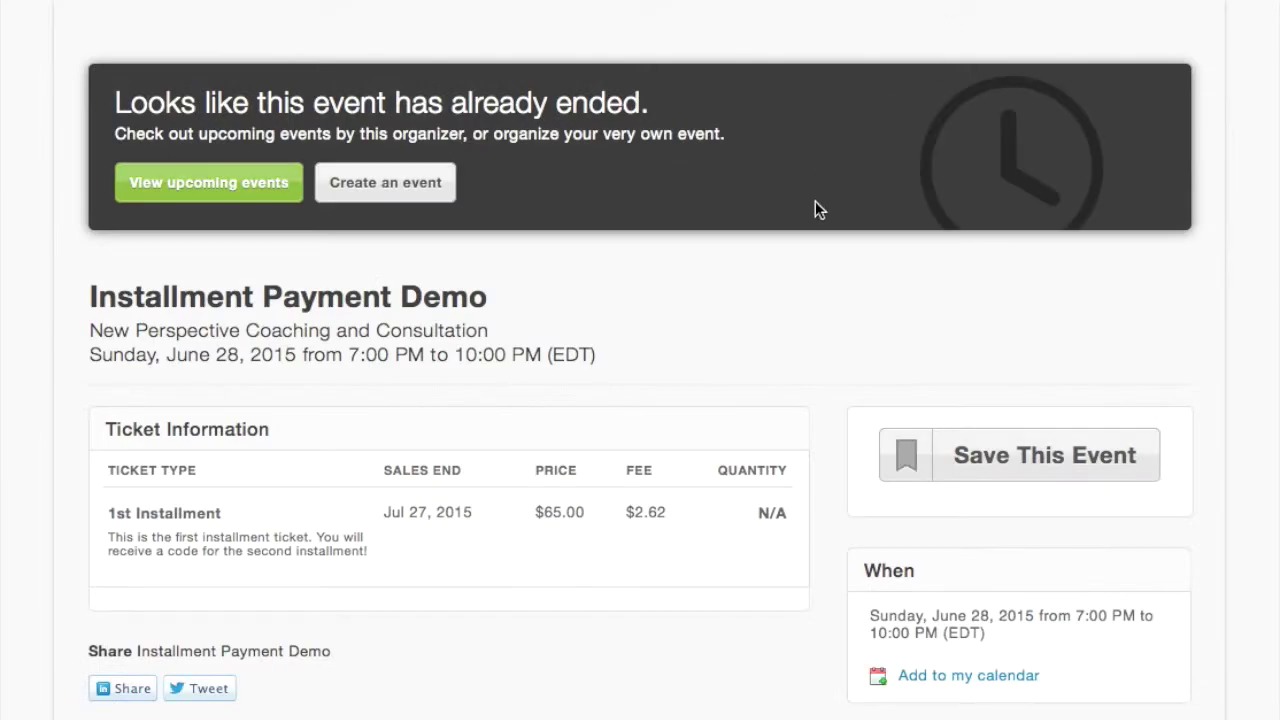
{"action": "scroll", "coordinate": [816, 210], "scroll_direction": "down", "scroll_amount": 3}
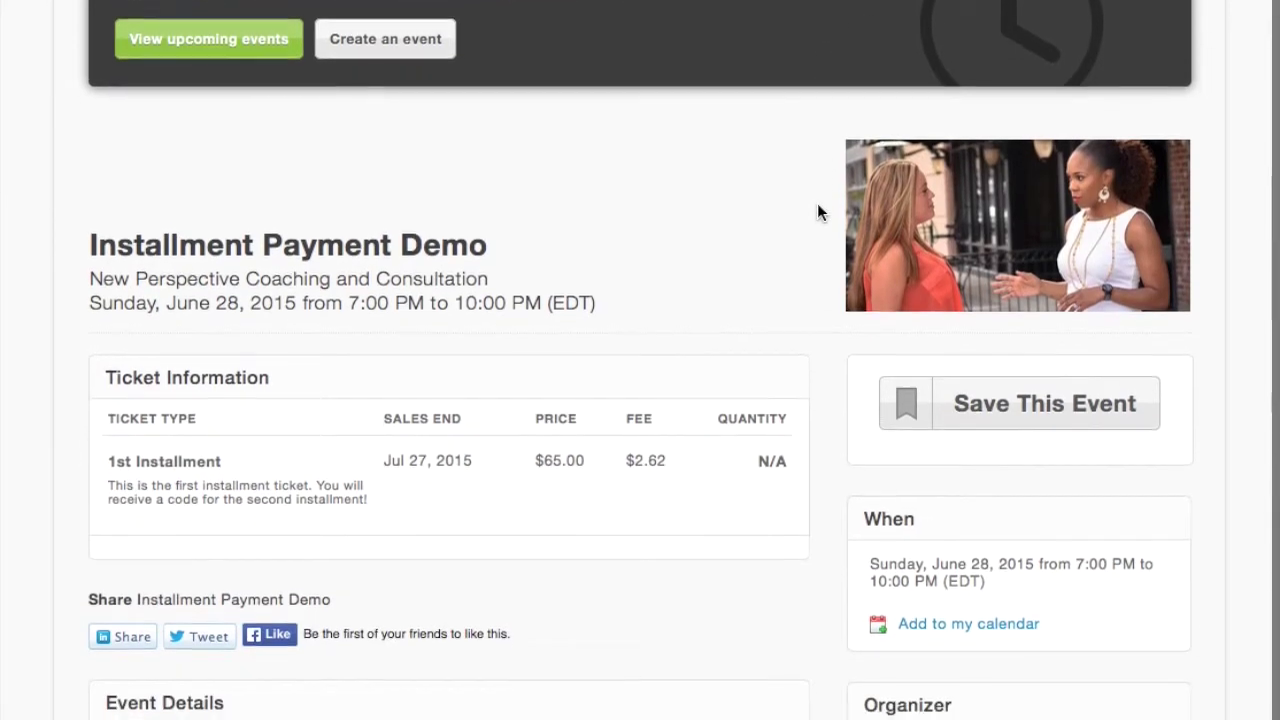
{"action": "scroll", "coordinate": [817, 205], "scroll_direction": "down", "scroll_amount": 4}
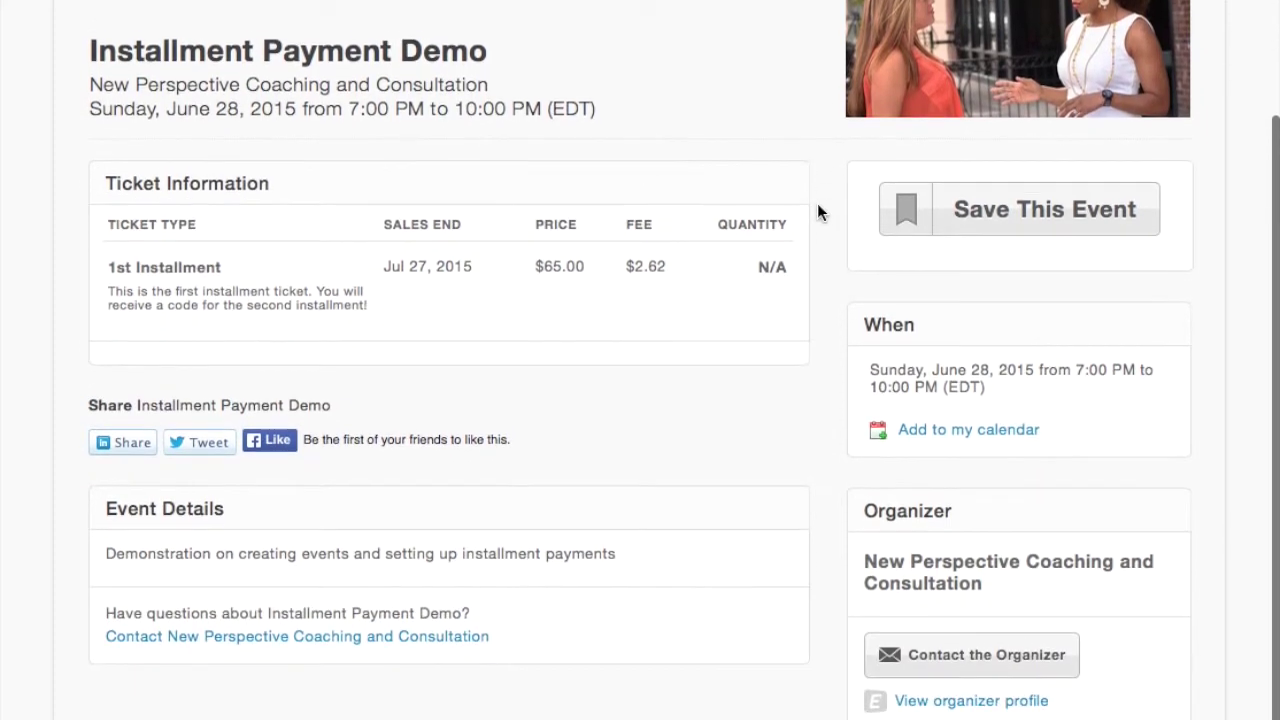
{"action": "scroll", "coordinate": [817, 205], "scroll_direction": "down", "scroll_amount": 1}
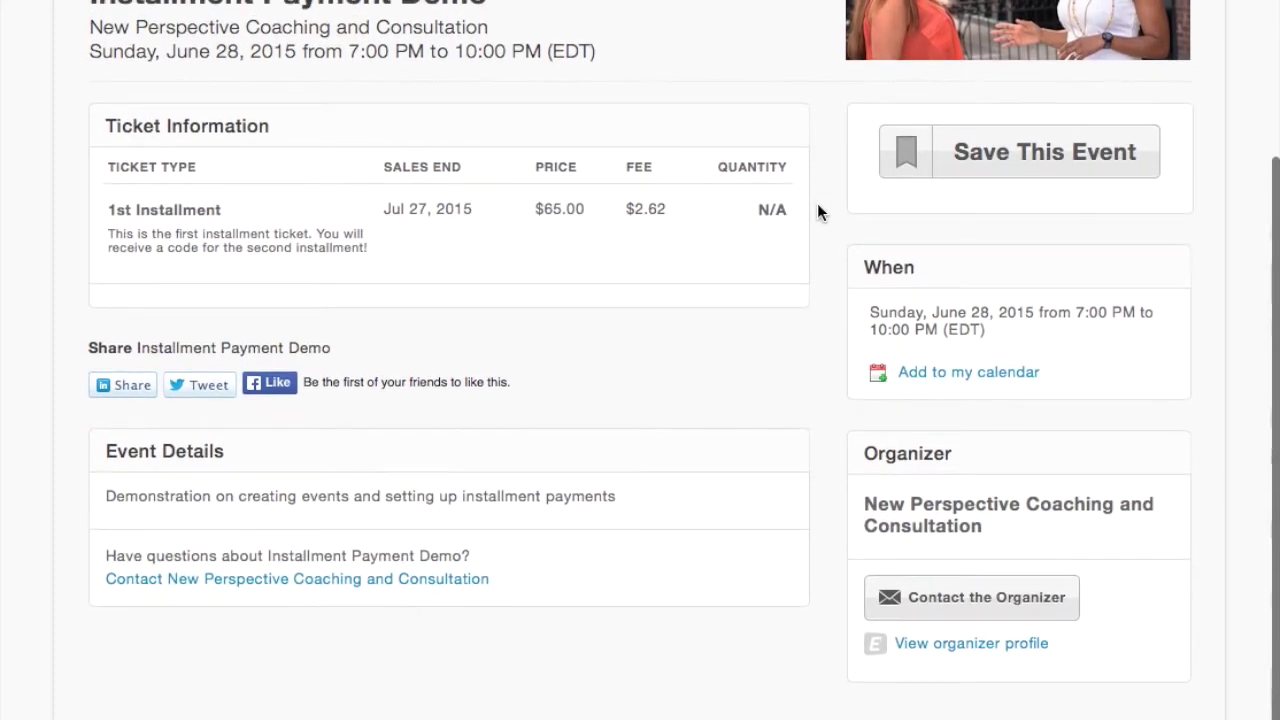
{"action": "scroll", "coordinate": [811, 212], "scroll_direction": "up", "scroll_amount": 1}
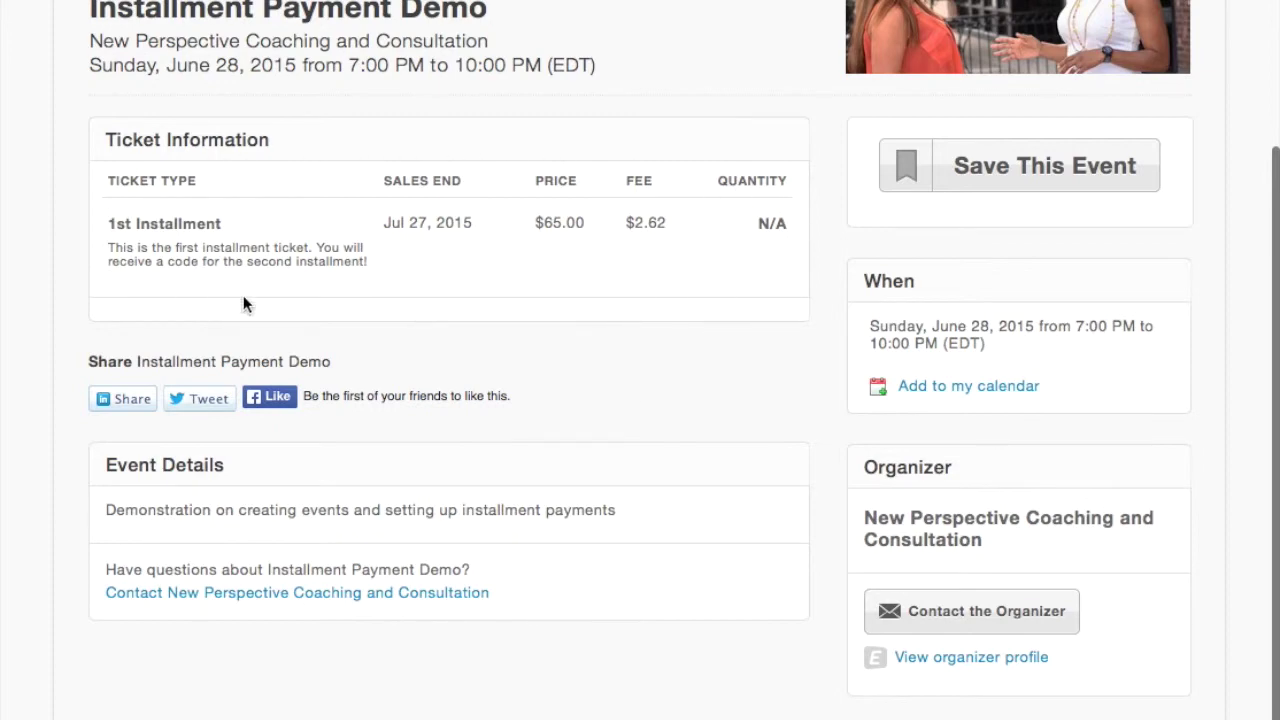
{"action": "scroll", "coordinate": [500, 300], "scroll_direction": "up", "scroll_amount": 8}
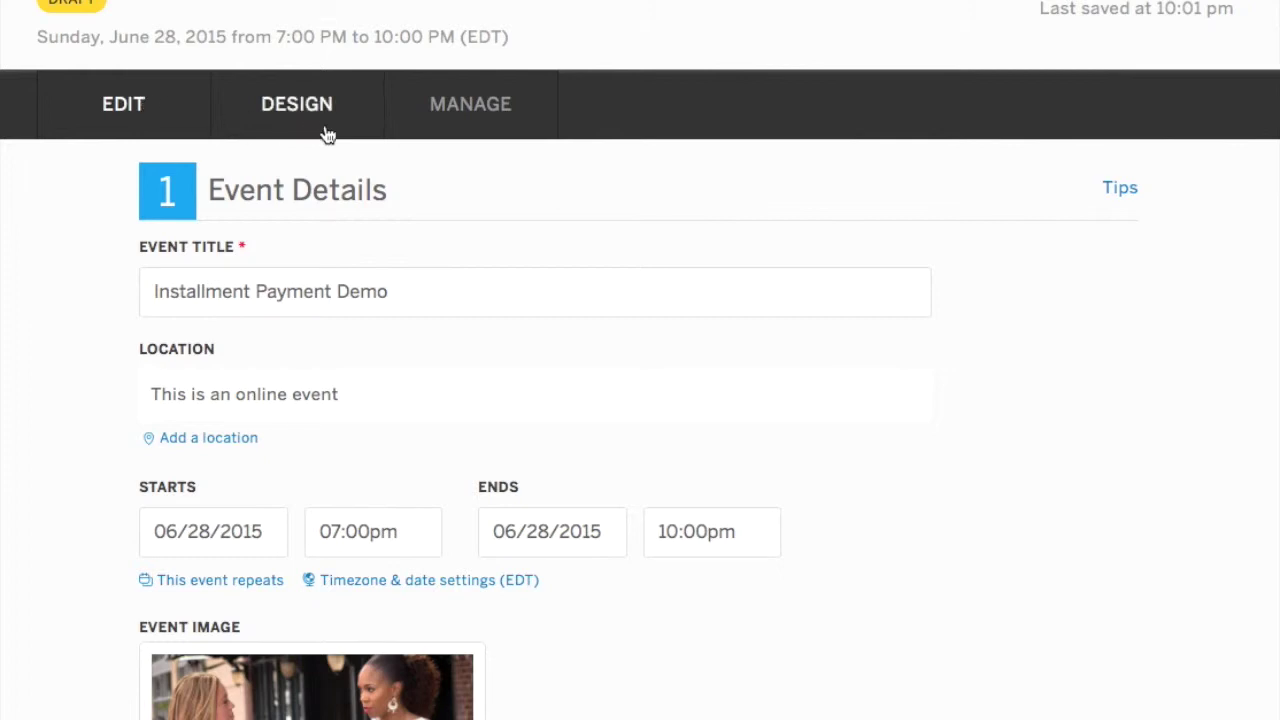
Review the tickets and settings on the Edit page, then switch to the MANAGE Event Dashboard.
{"action": "scroll", "coordinate": [323, 128], "scroll_direction": "down", "scroll_amount": 6}
{"action": "scroll", "coordinate": [321, 125], "scroll_direction": "down", "scroll_amount": 10}
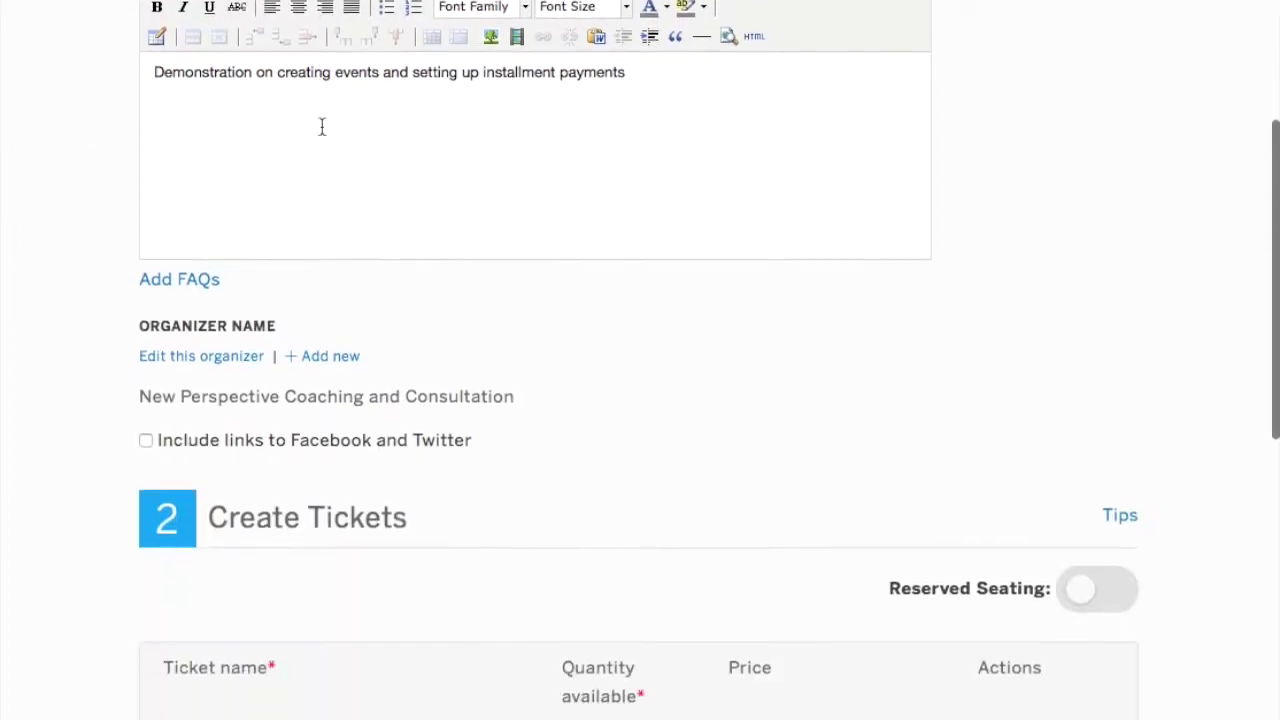
{"action": "scroll", "coordinate": [321, 133], "scroll_direction": "down", "scroll_amount": 7}
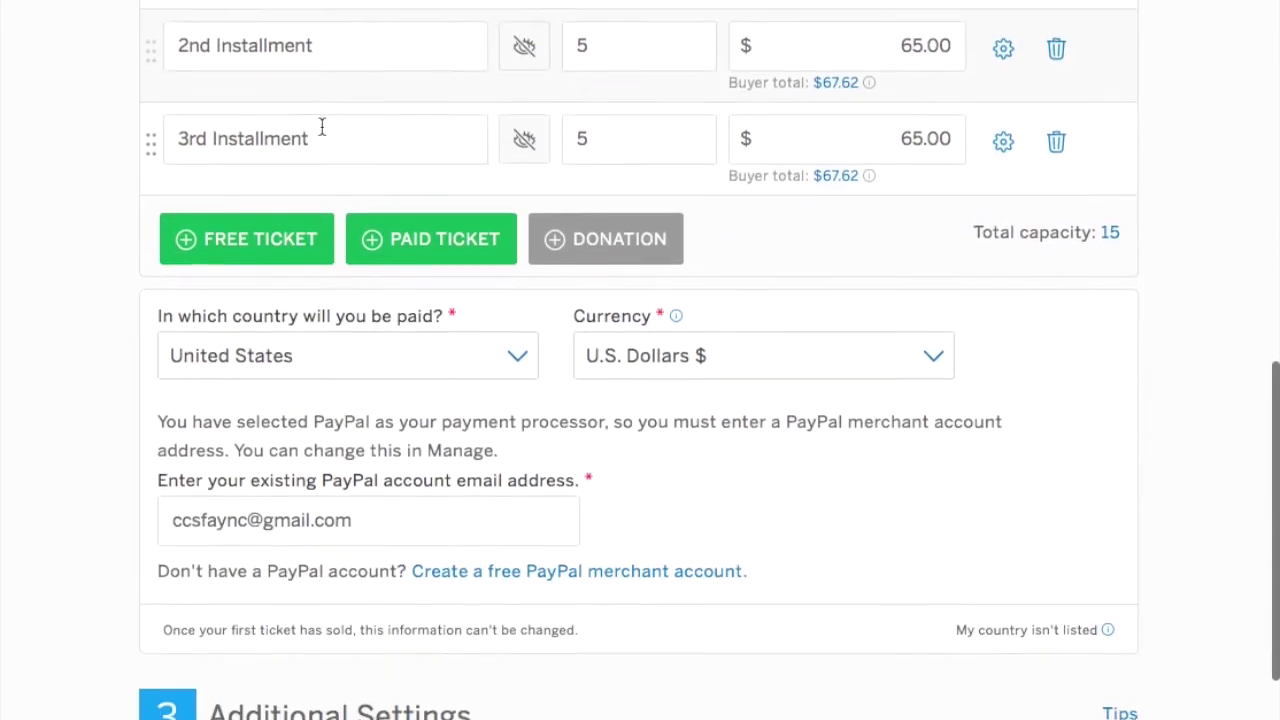
{"action": "scroll", "coordinate": [321, 133], "scroll_direction": "down", "scroll_amount": 3}
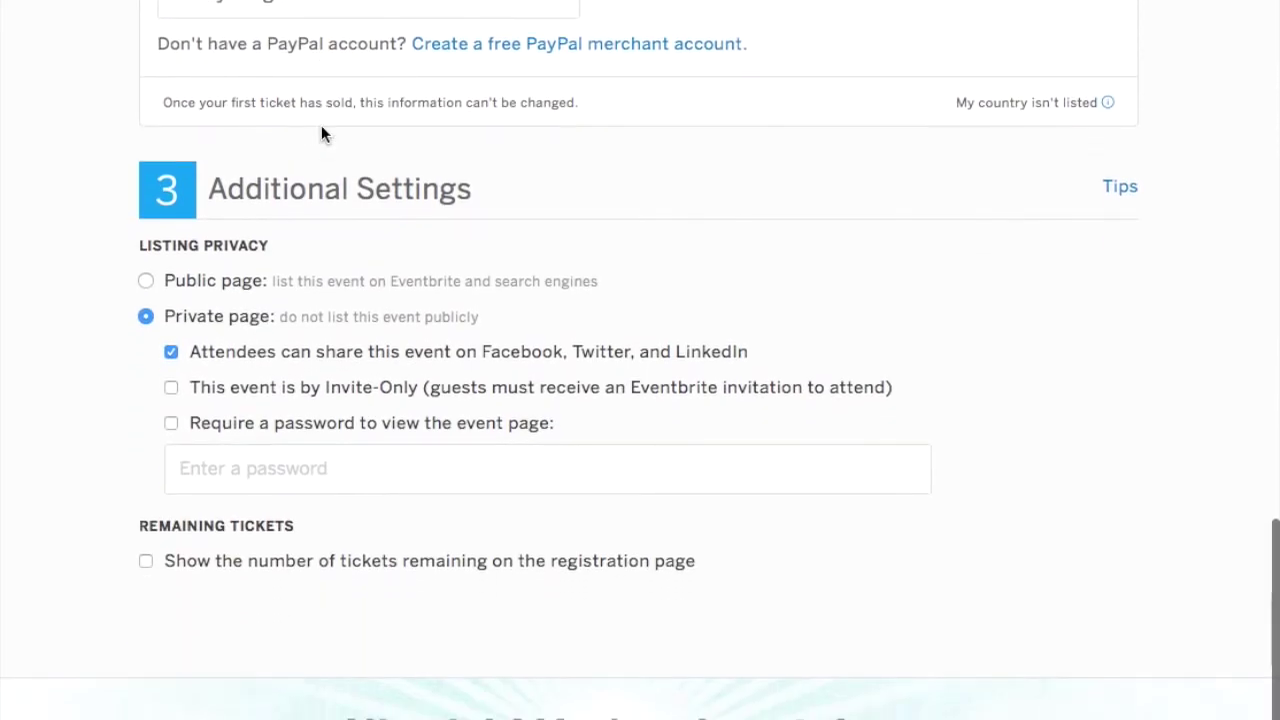
{"action": "scroll", "coordinate": [321, 133], "scroll_direction": "up", "scroll_amount": 5}
{"action": "scroll", "coordinate": [321, 133], "scroll_direction": "up", "scroll_amount": 20}
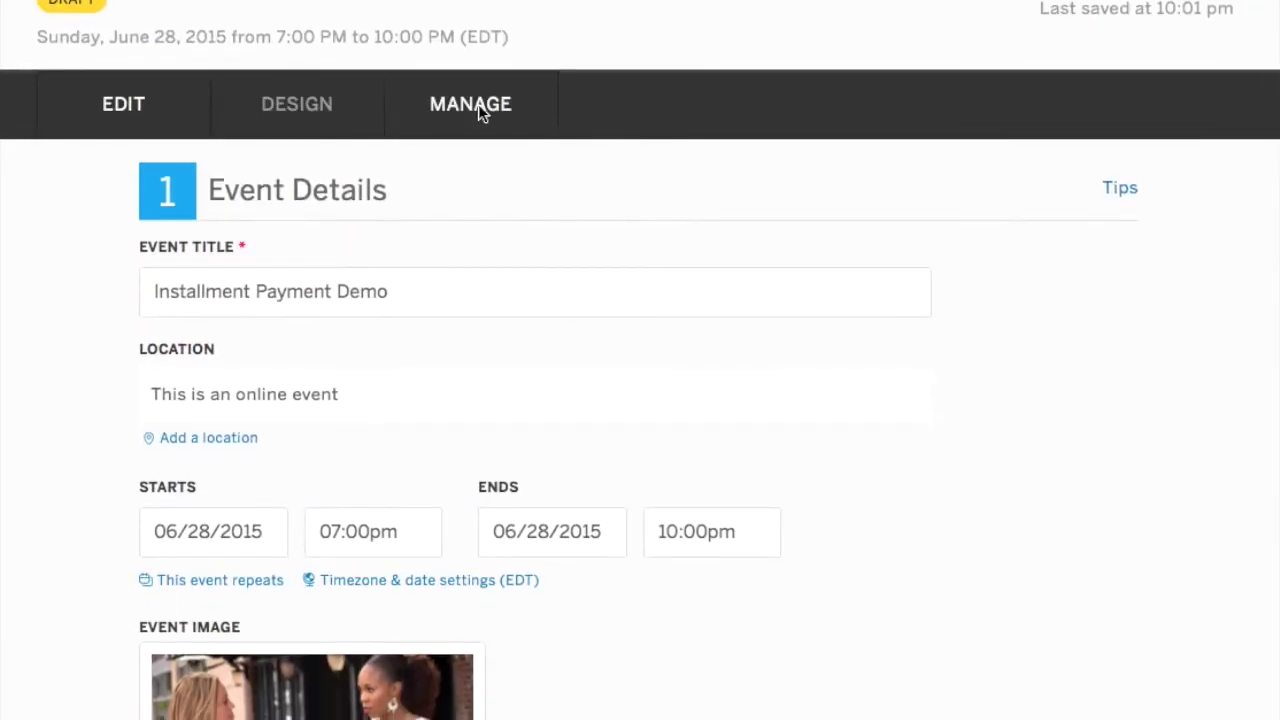
{"action": "left_click", "coordinate": [478, 108]}
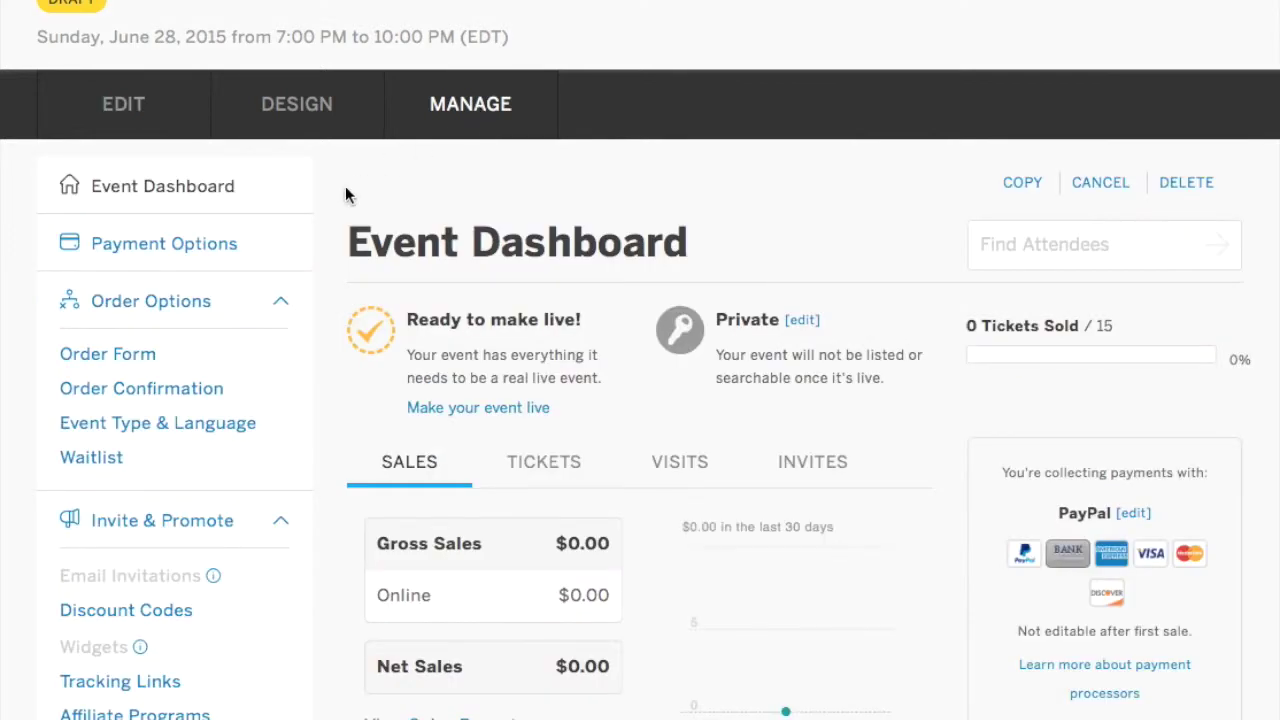
Start a new discount code of promotion type Access named Demo234.
{"action": "scroll", "coordinate": [233, 273], "scroll_direction": "down", "scroll_amount": 2}
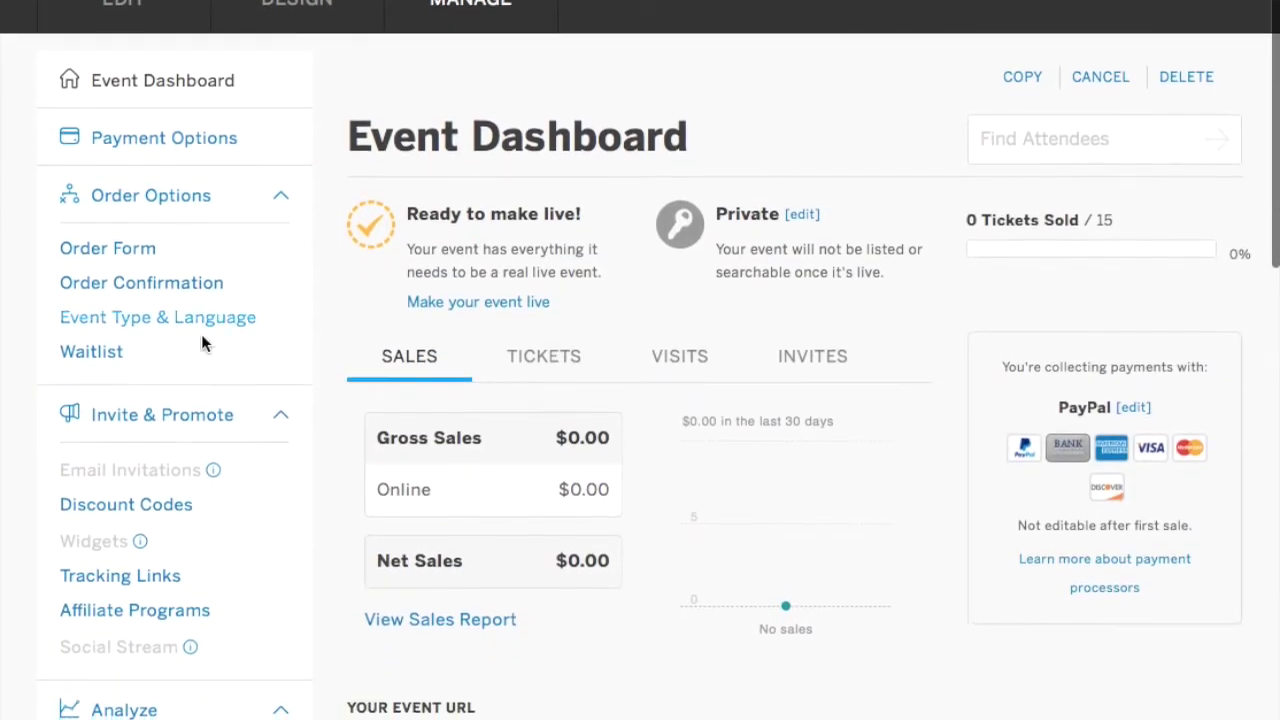
{"action": "left_click", "coordinate": [129, 501]}
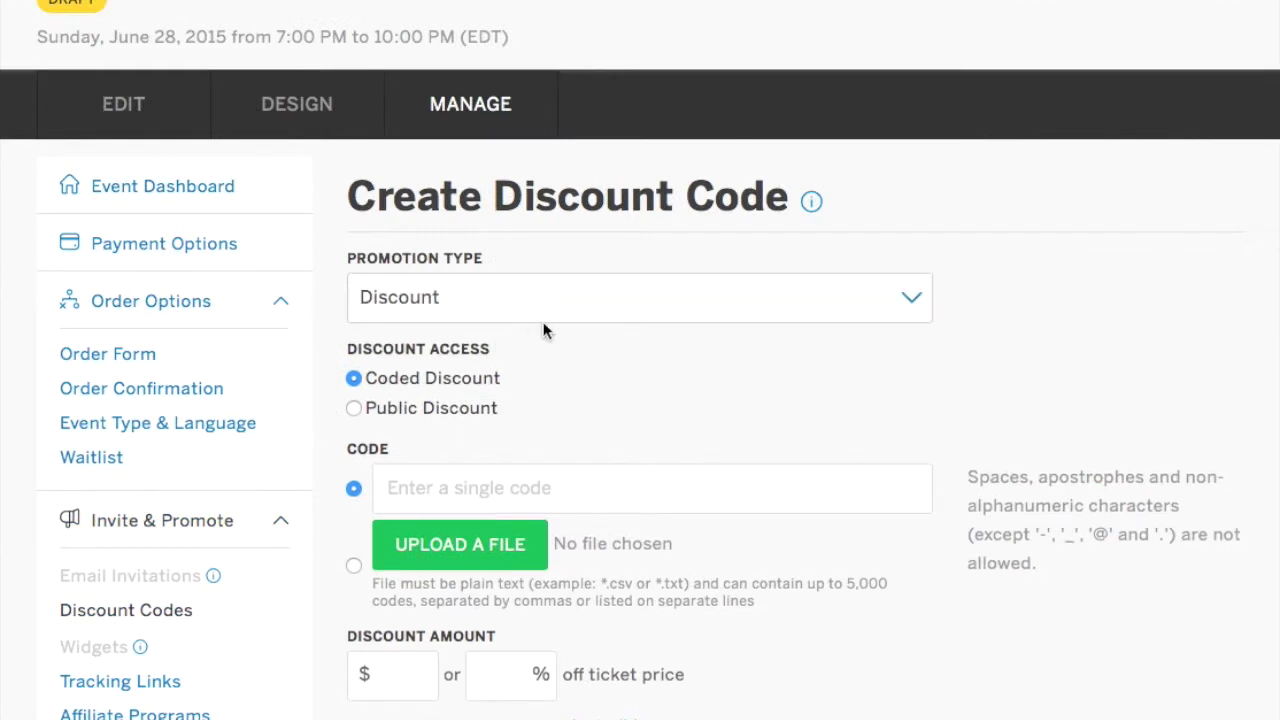
{"action": "left_click", "coordinate": [913, 304]}
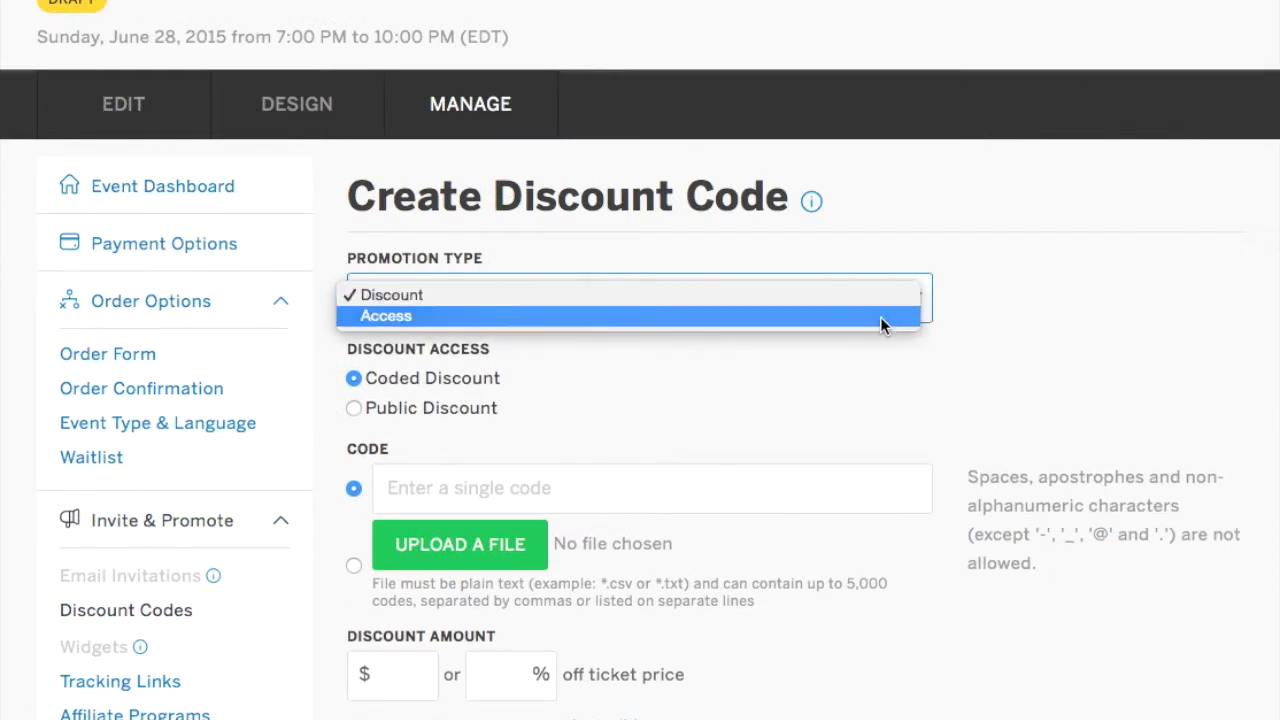
{"action": "left_click", "coordinate": [880, 316]}
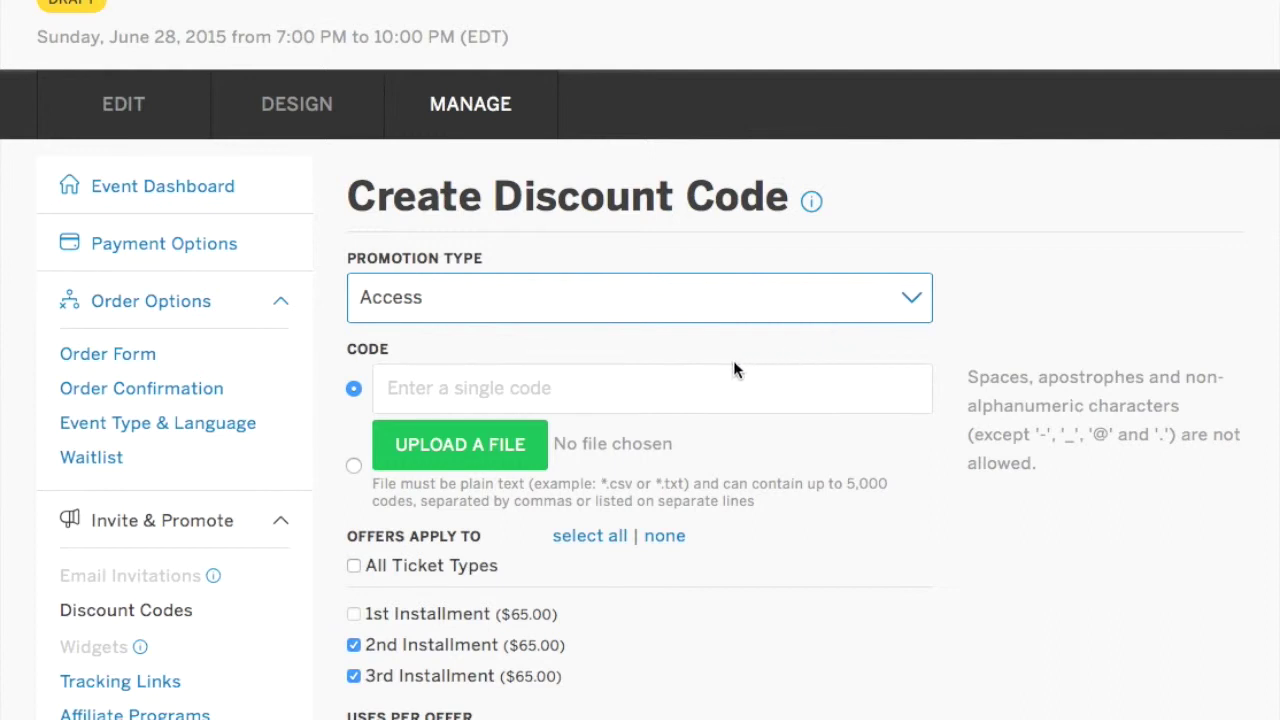
{"action": "left_click", "coordinate": [420, 394]}
{"action": "type", "text": "D"}
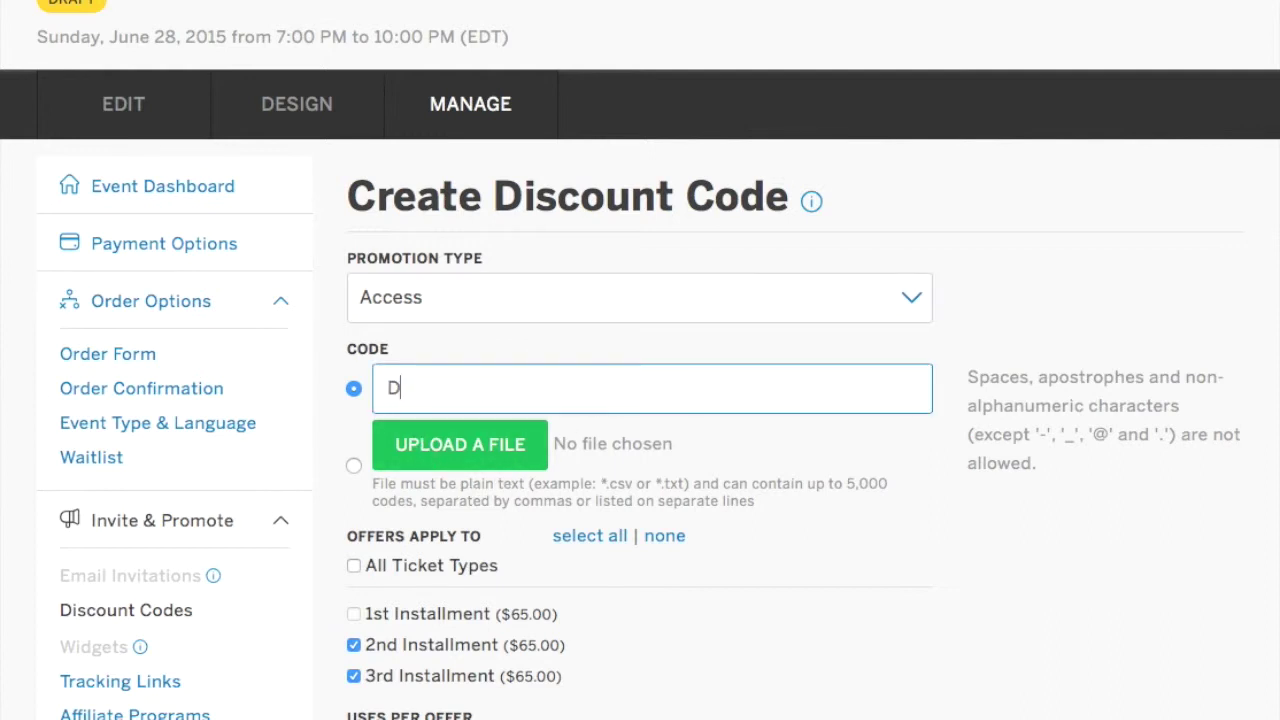
{"action": "type", "text": "emo234"}
Limit Demo234 to the 2nd Installment only, with 5 uses and a specific end date.
{"action": "left_click", "coordinate": [354, 677]}
{"action": "scroll", "coordinate": [357, 683], "scroll_direction": "down", "scroll_amount": 3}
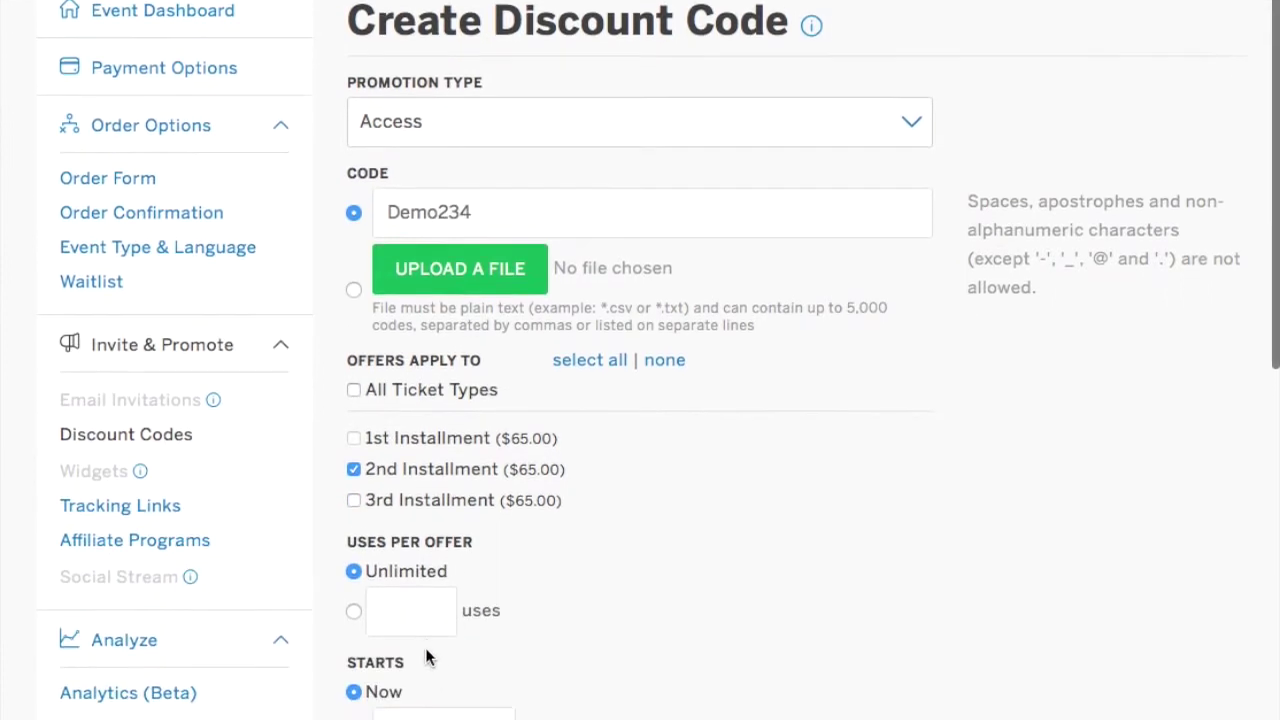
{"action": "left_click", "coordinate": [423, 607]}
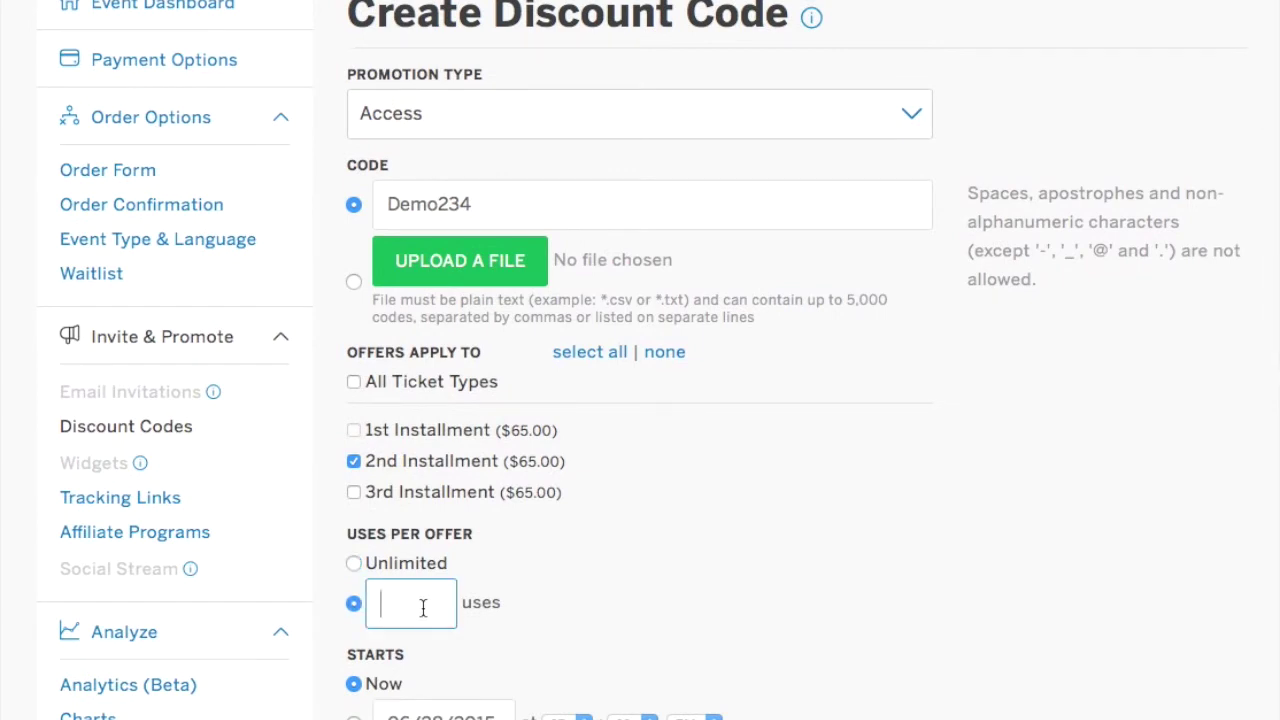
{"action": "type", "text": "5"}
{"action": "scroll", "coordinate": [640, 360], "scroll_direction": "down", "scroll_amount": 2}
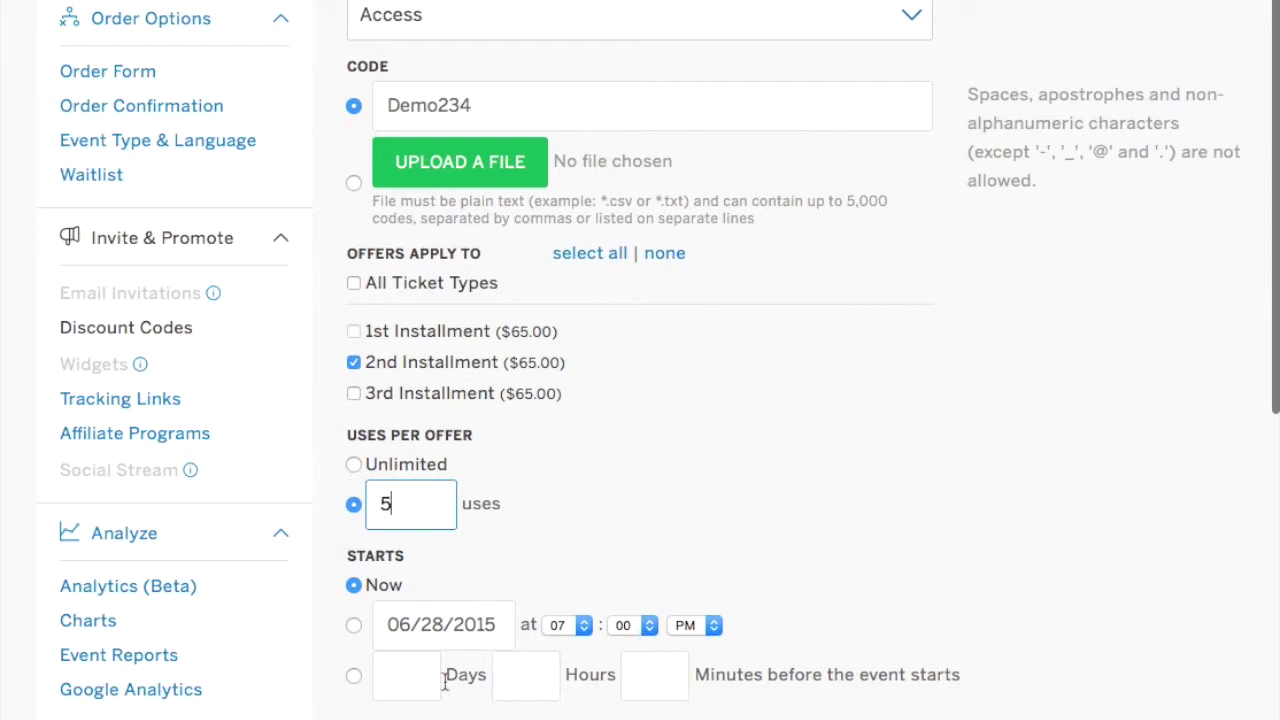
{"action": "scroll", "coordinate": [395, 690], "scroll_direction": "down", "scroll_amount": 1}
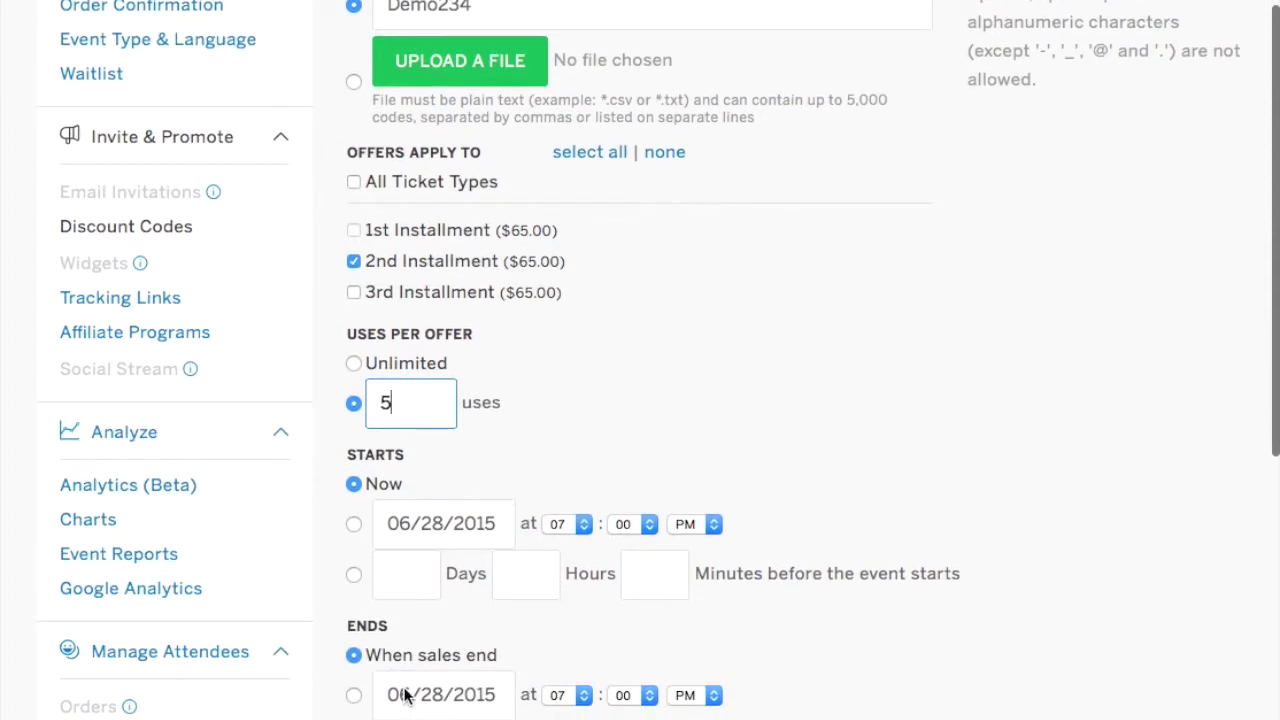
{"action": "left_click", "coordinate": [455, 695]}
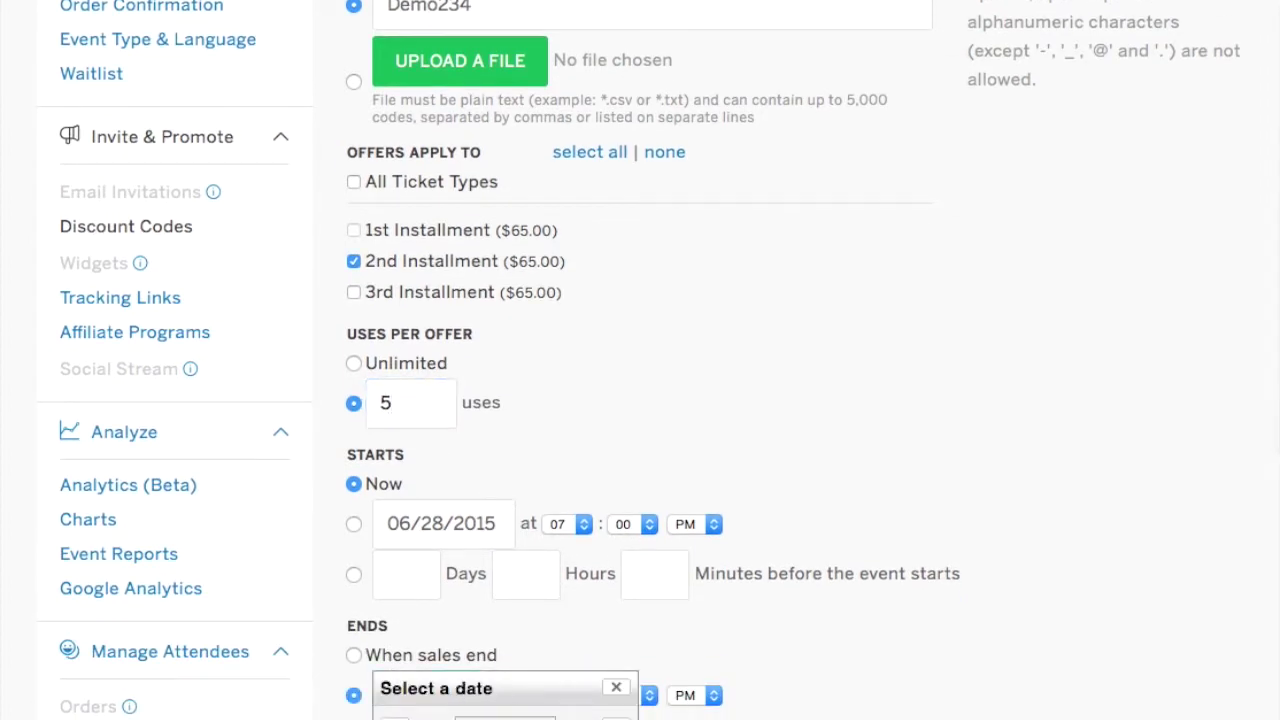
{"action": "scroll", "coordinate": [455, 690], "scroll_direction": "down", "scroll_amount": 3}
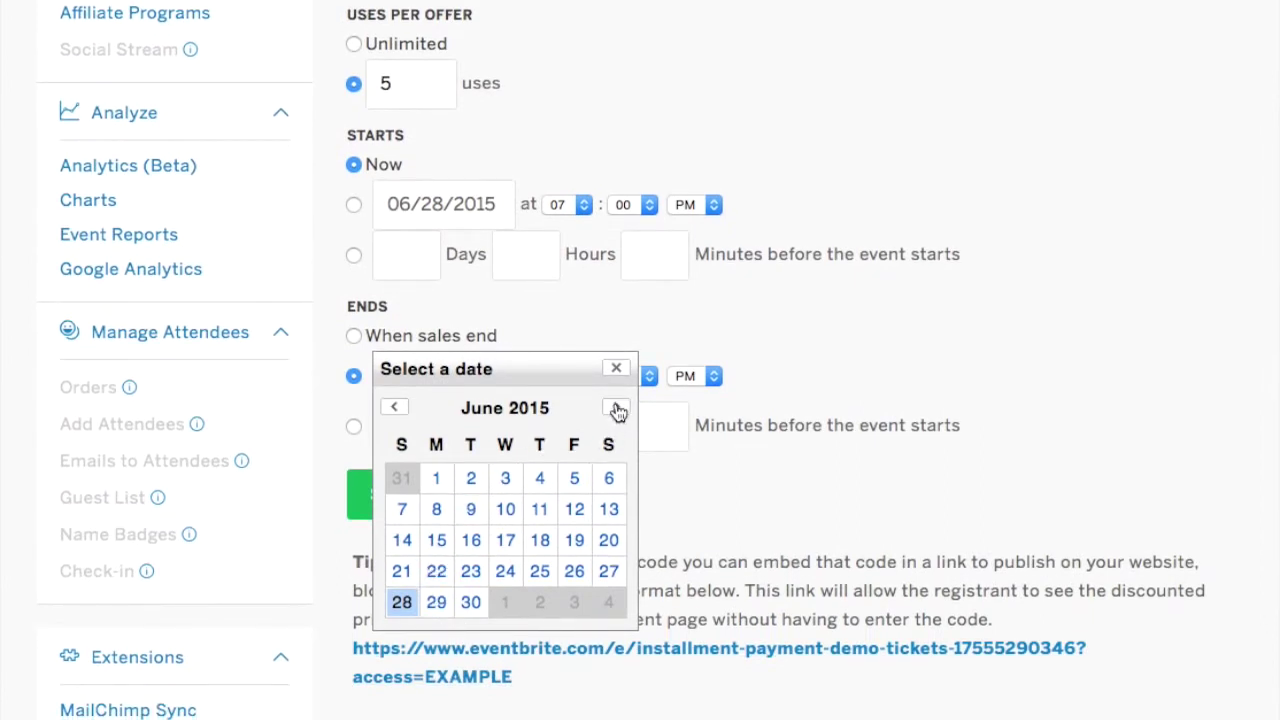
Run Demo234 from June 27 to July 27, 2015 and save it, accepting the past-start-date warning.
{"action": "left_click", "coordinate": [616, 408]}
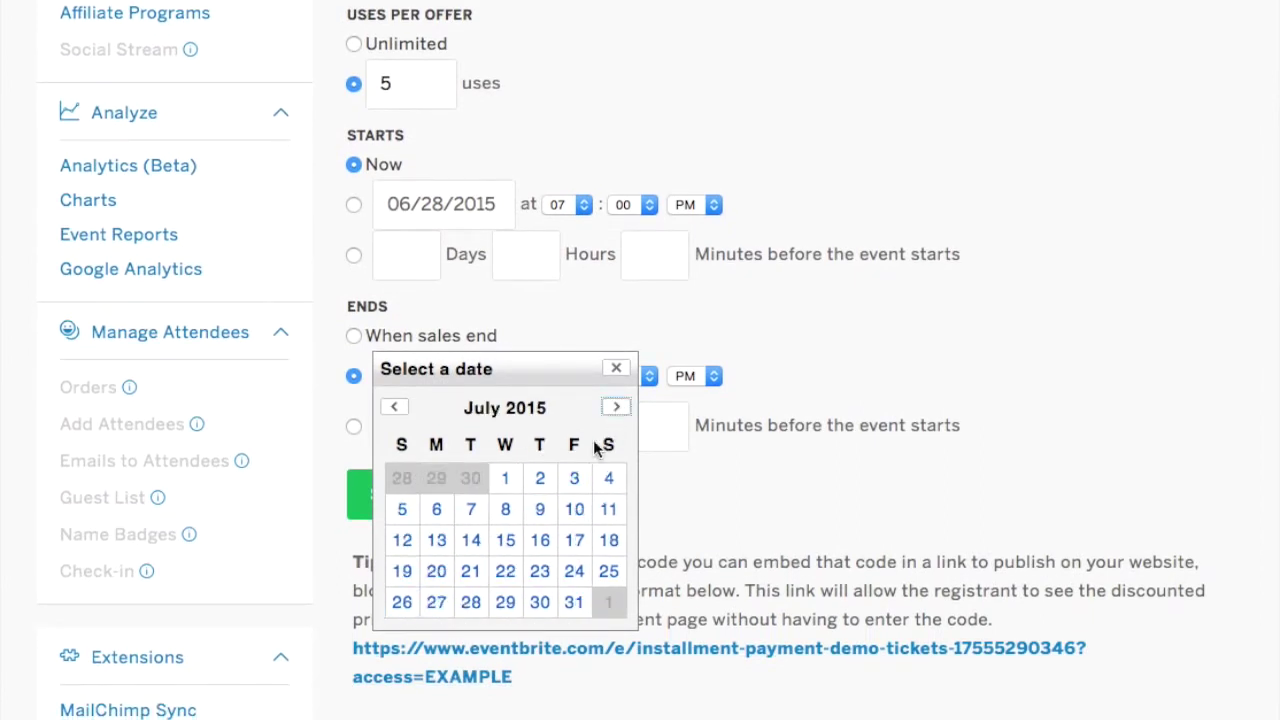
{"action": "left_click", "coordinate": [436, 601]}
{"action": "left_click", "coordinate": [421, 224]}
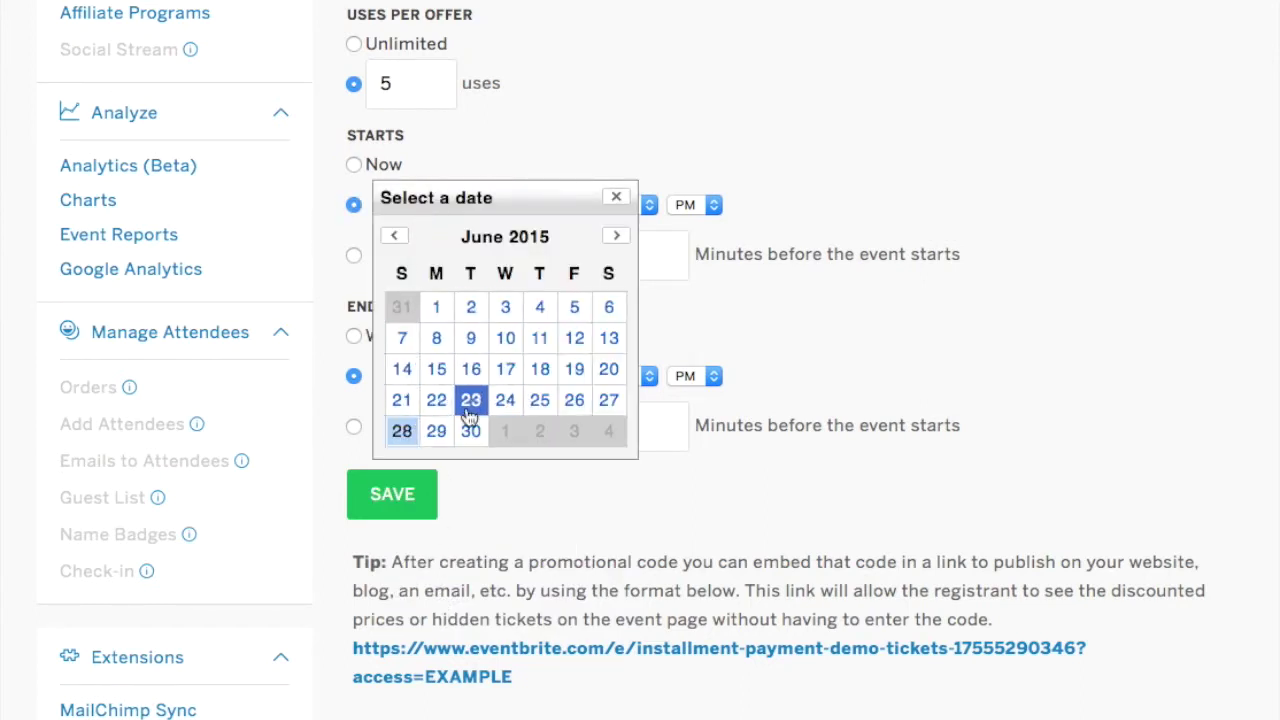
{"action": "left_click", "coordinate": [608, 399]}
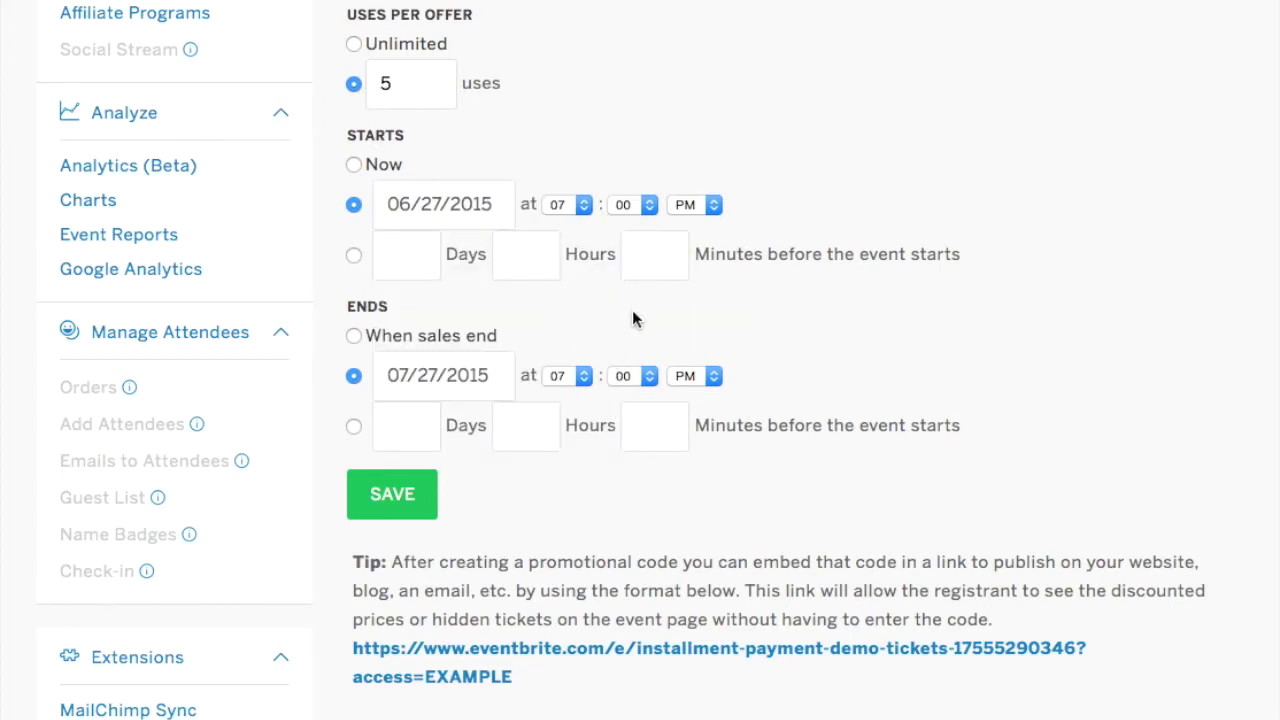
{"action": "left_click", "coordinate": [405, 506]}
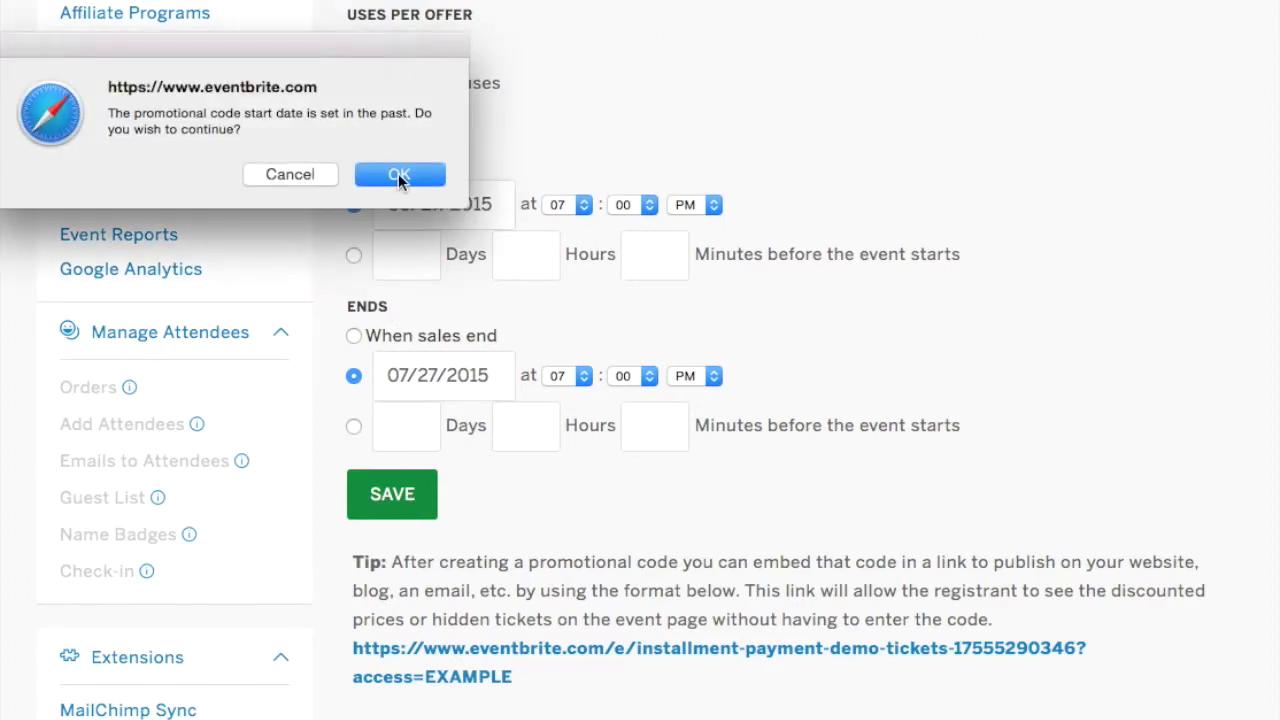
{"action": "left_click", "coordinate": [398, 173]}
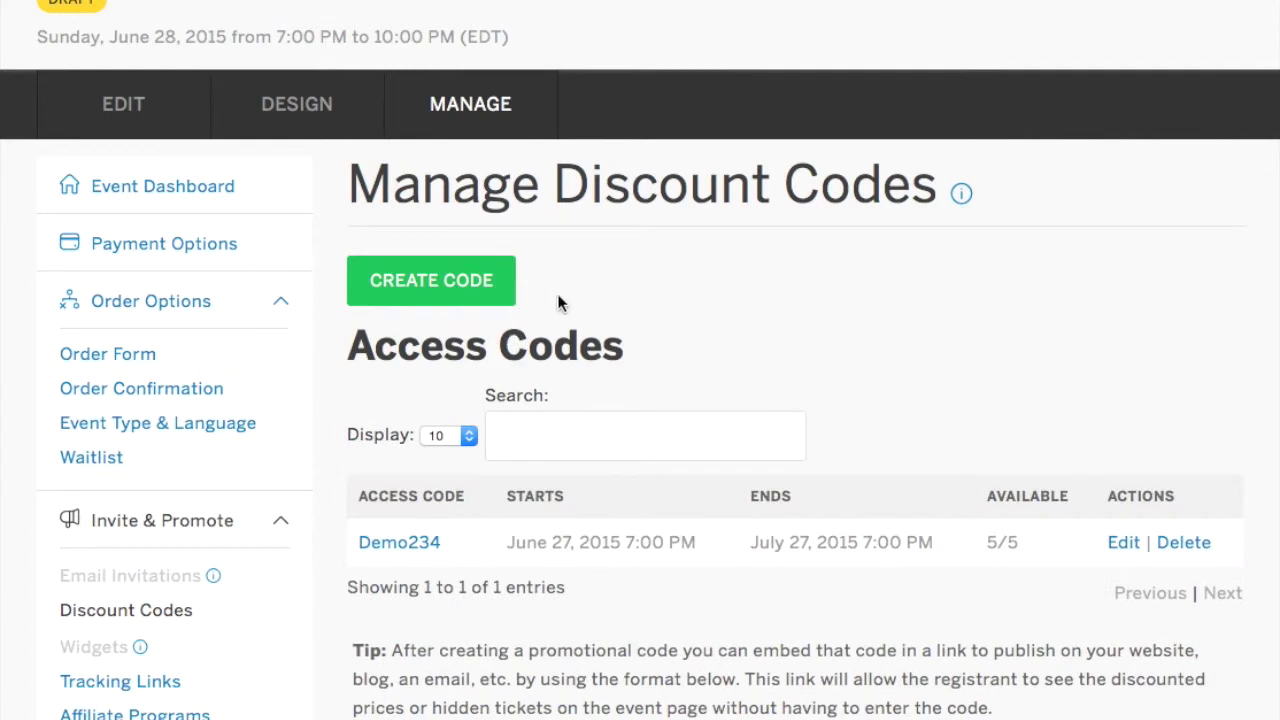
Create another discount code of promotion type Access named Demo888.
{"action": "scroll", "coordinate": [665, 348], "scroll_direction": "down", "scroll_amount": 2}
{"action": "left_click", "coordinate": [444, 207]}
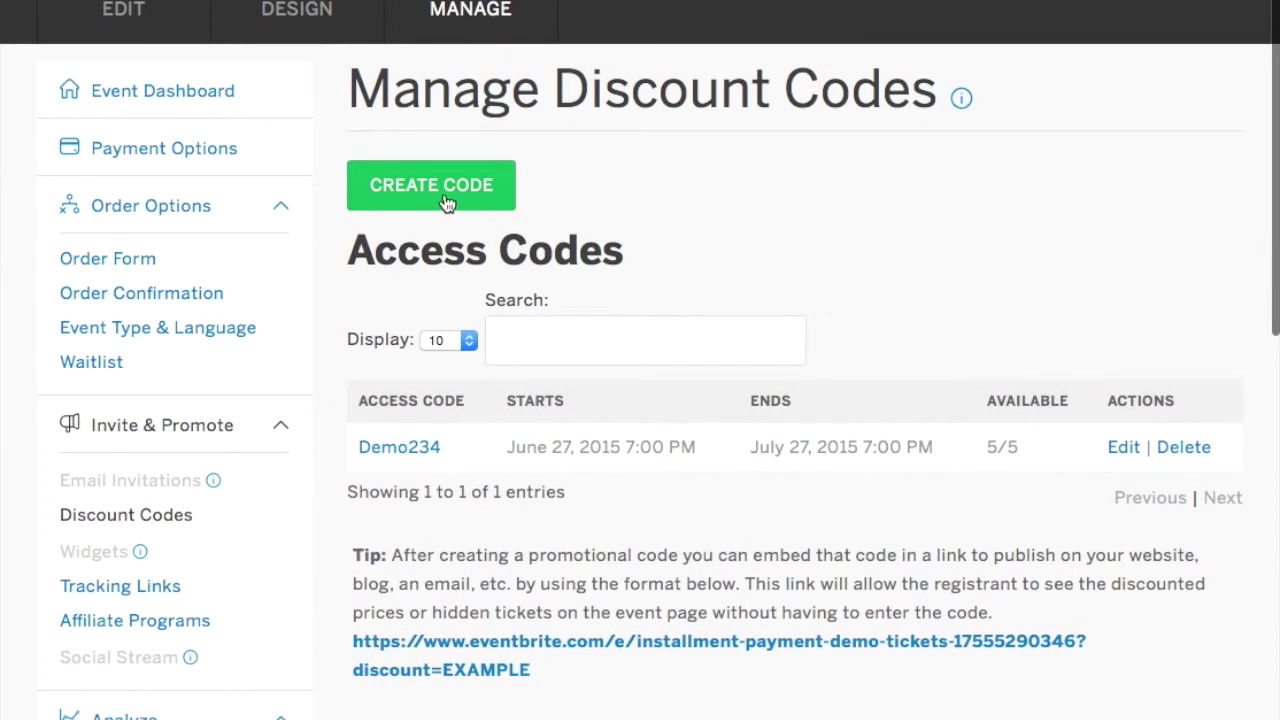
{"action": "left_click", "coordinate": [545, 222]}
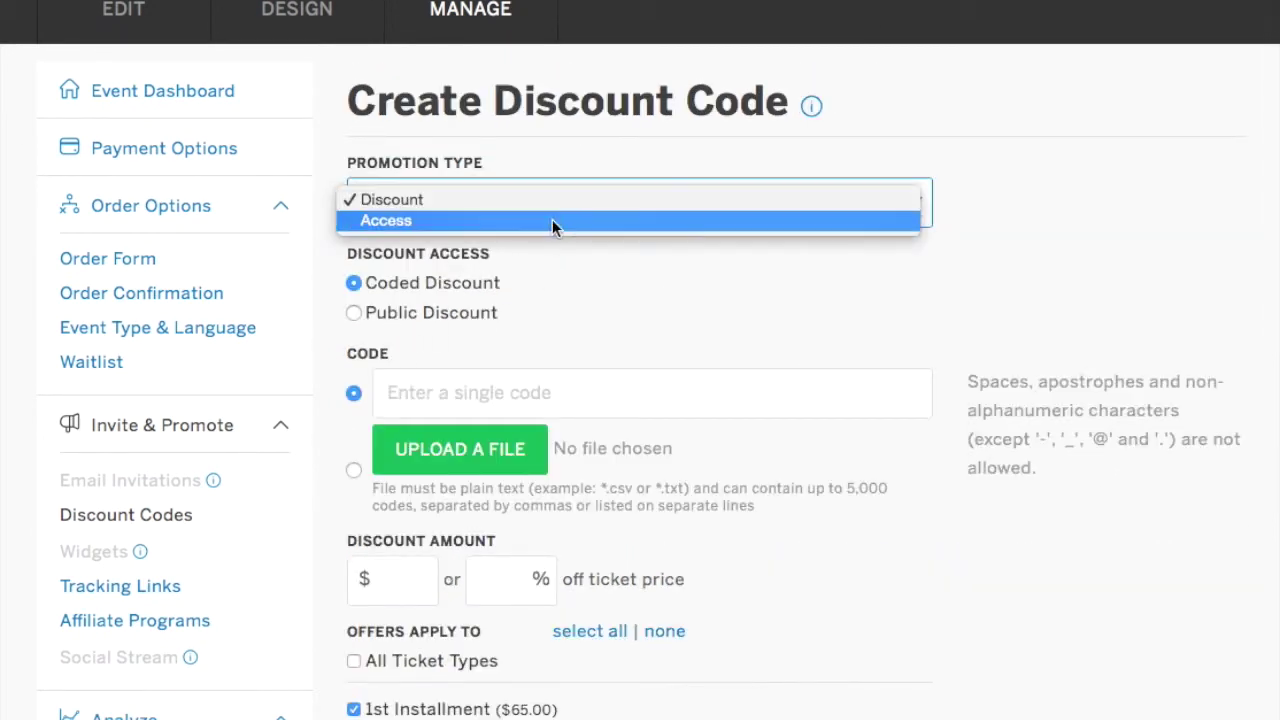
{"action": "left_click", "coordinate": [554, 222]}
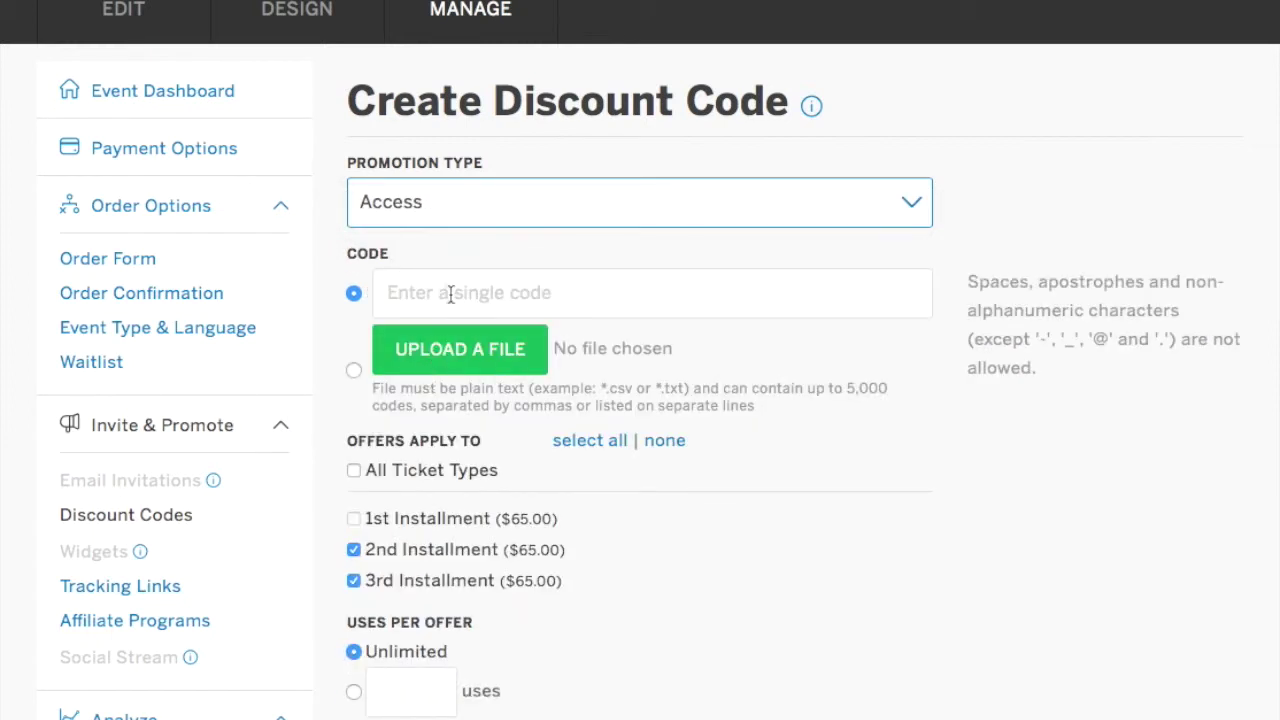
{"action": "left_click", "coordinate": [451, 293]}
{"action": "type", "text": "Demo888"}
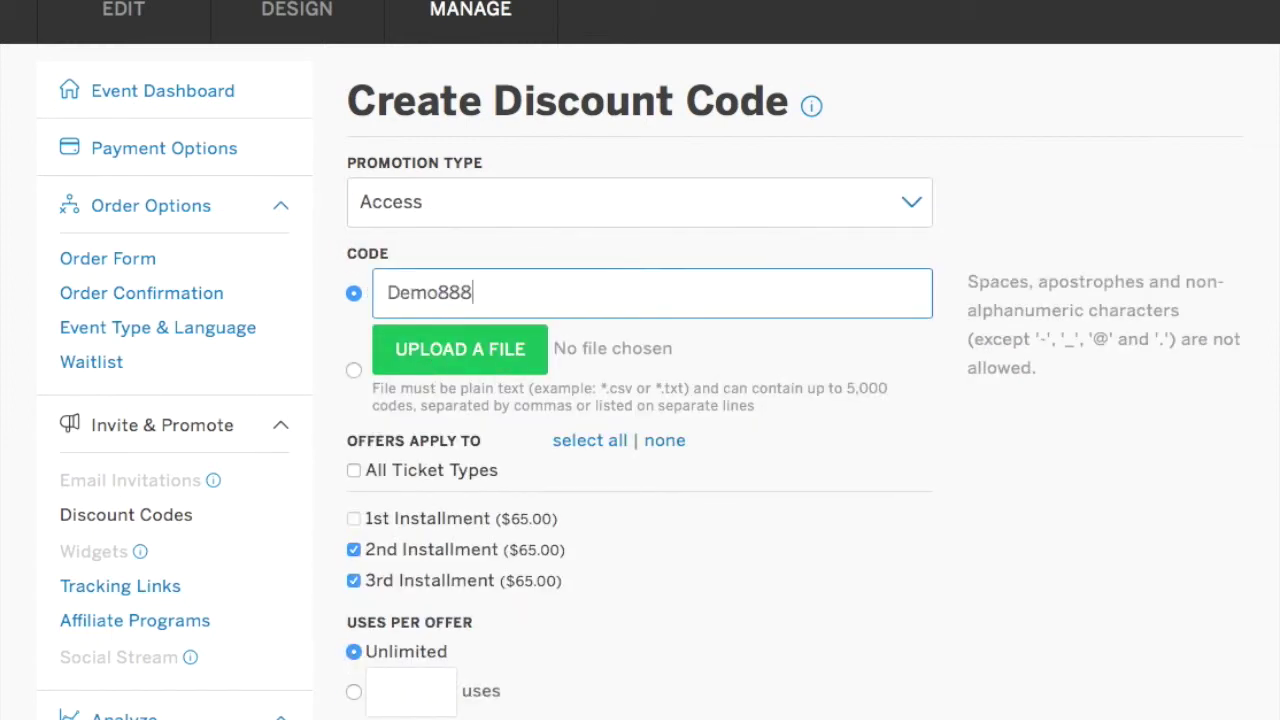
Restrict Demo888 to the 3rd Installment only, limited to 5 uses.
{"action": "scroll", "coordinate": [486, 371], "scroll_direction": "down", "scroll_amount": 2}
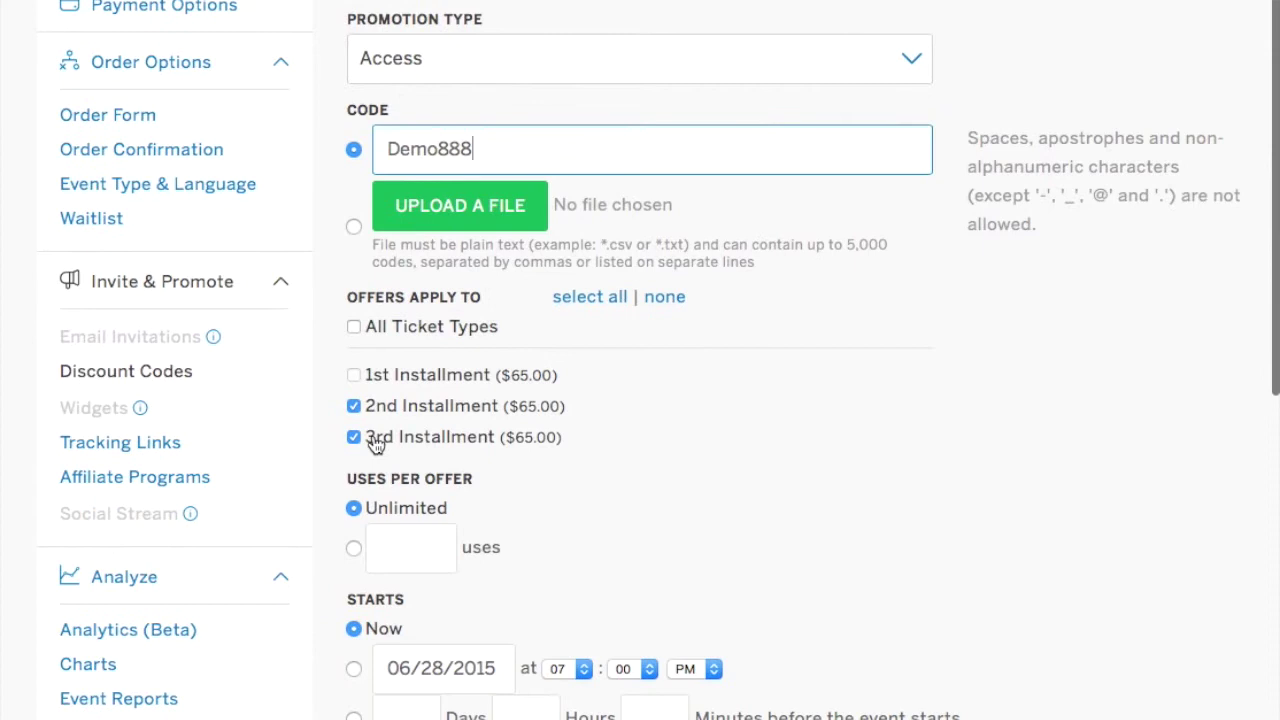
{"action": "left_click", "coordinate": [354, 406]}
{"action": "scroll", "coordinate": [560, 510], "scroll_direction": "down", "scroll_amount": 1}
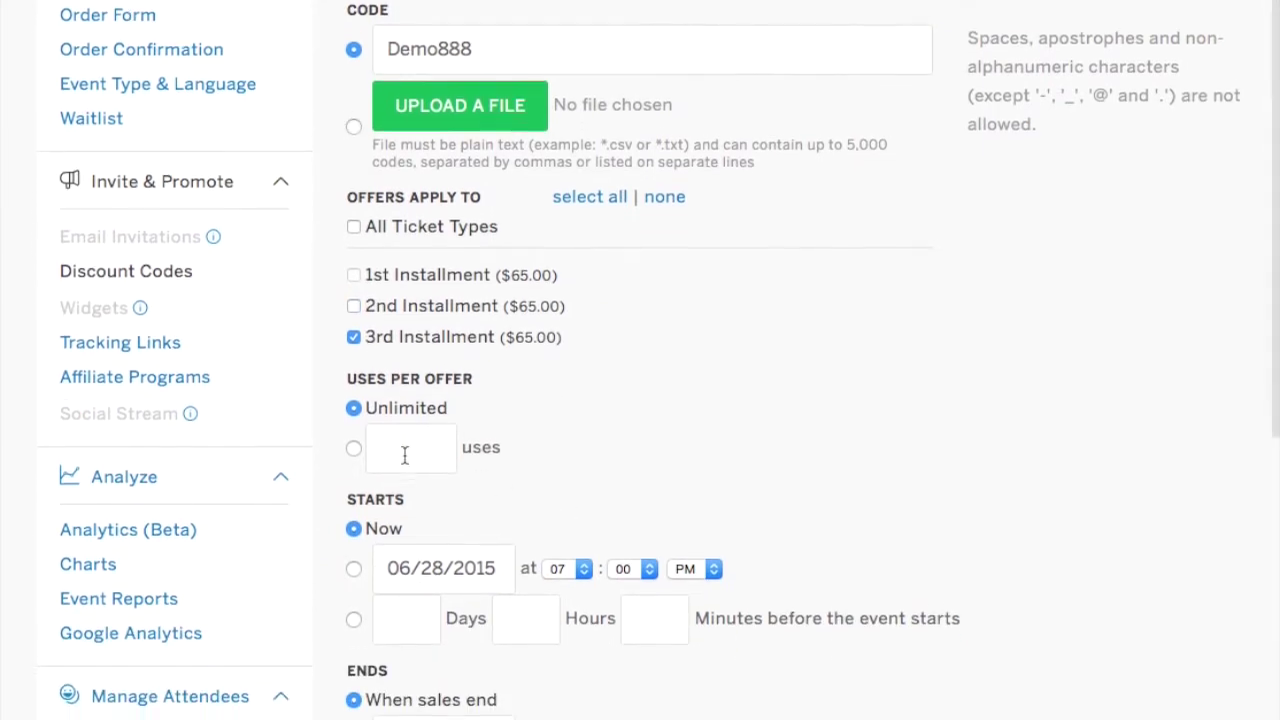
{"action": "scroll", "coordinate": [405, 456], "scroll_direction": "down", "scroll_amount": 1}
{"action": "left_click", "coordinate": [408, 420]}
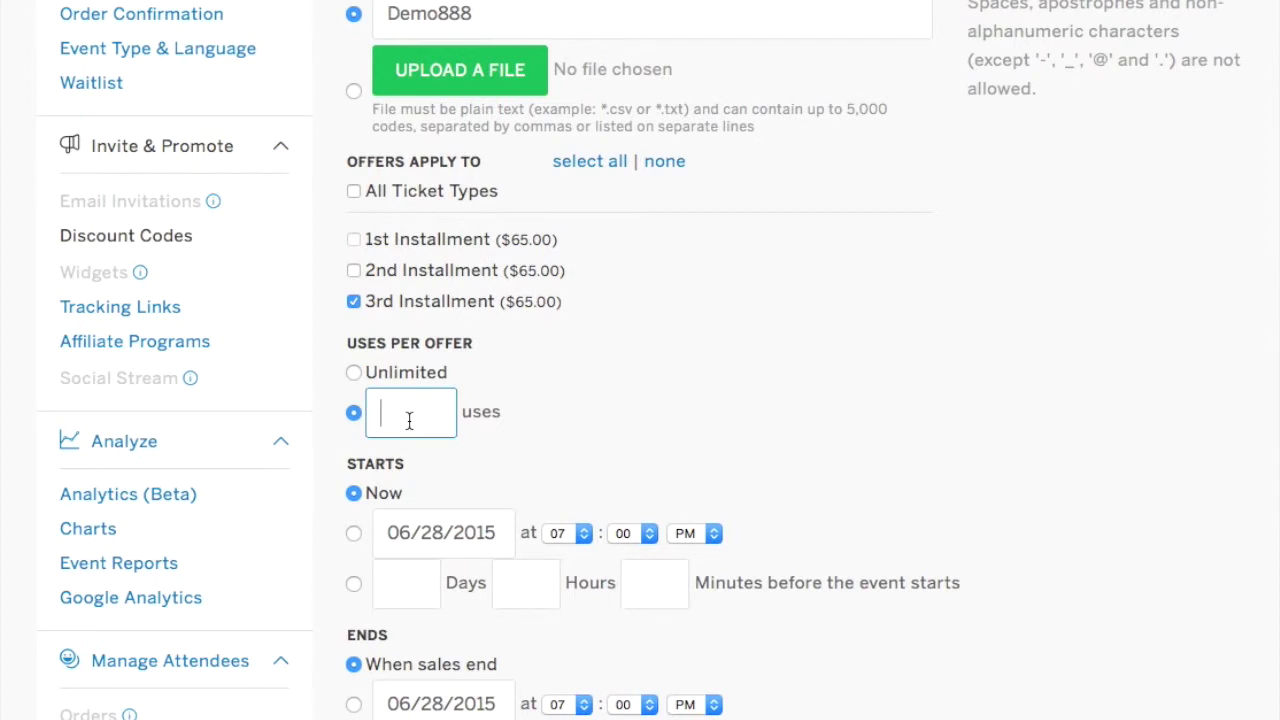
{"action": "type", "text": "5"}
{"action": "scroll", "coordinate": [536, 440], "scroll_direction": "down", "scroll_amount": 3}
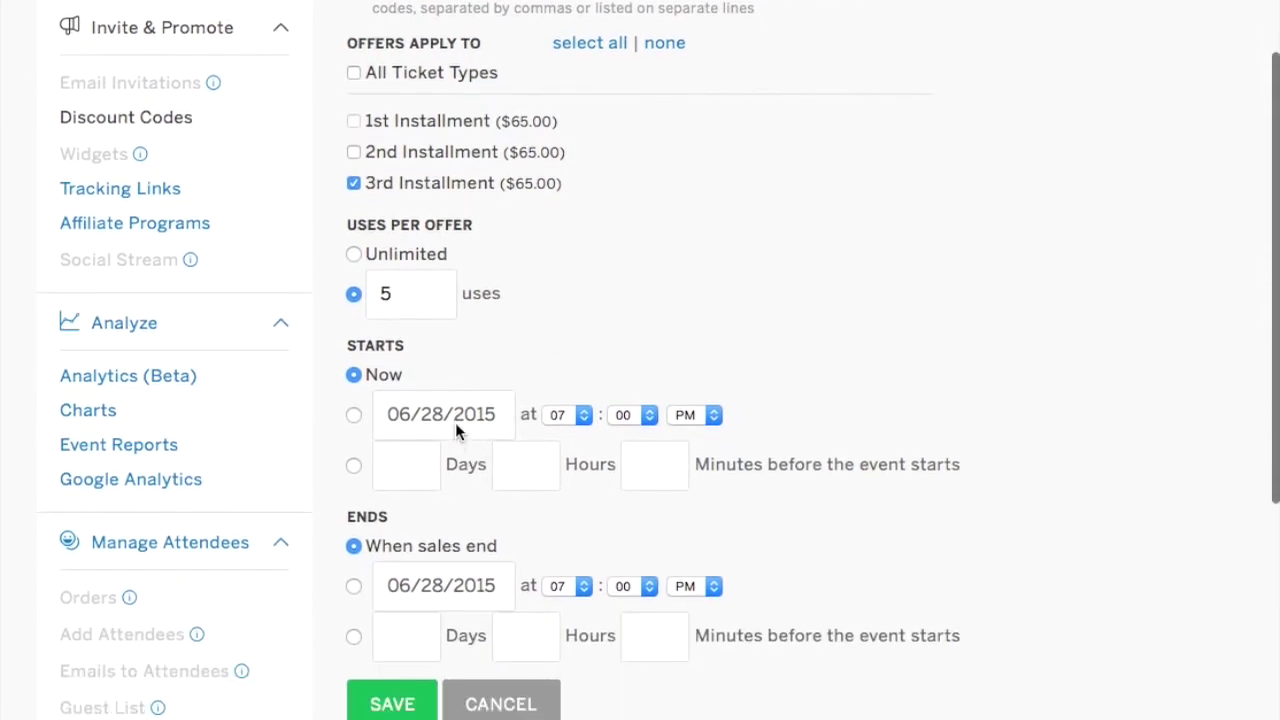
Set Demo888's start date to July 27, 2015.
{"action": "left_click", "coordinate": [455, 420]}
{"action": "left_click", "coordinate": [617, 448]}
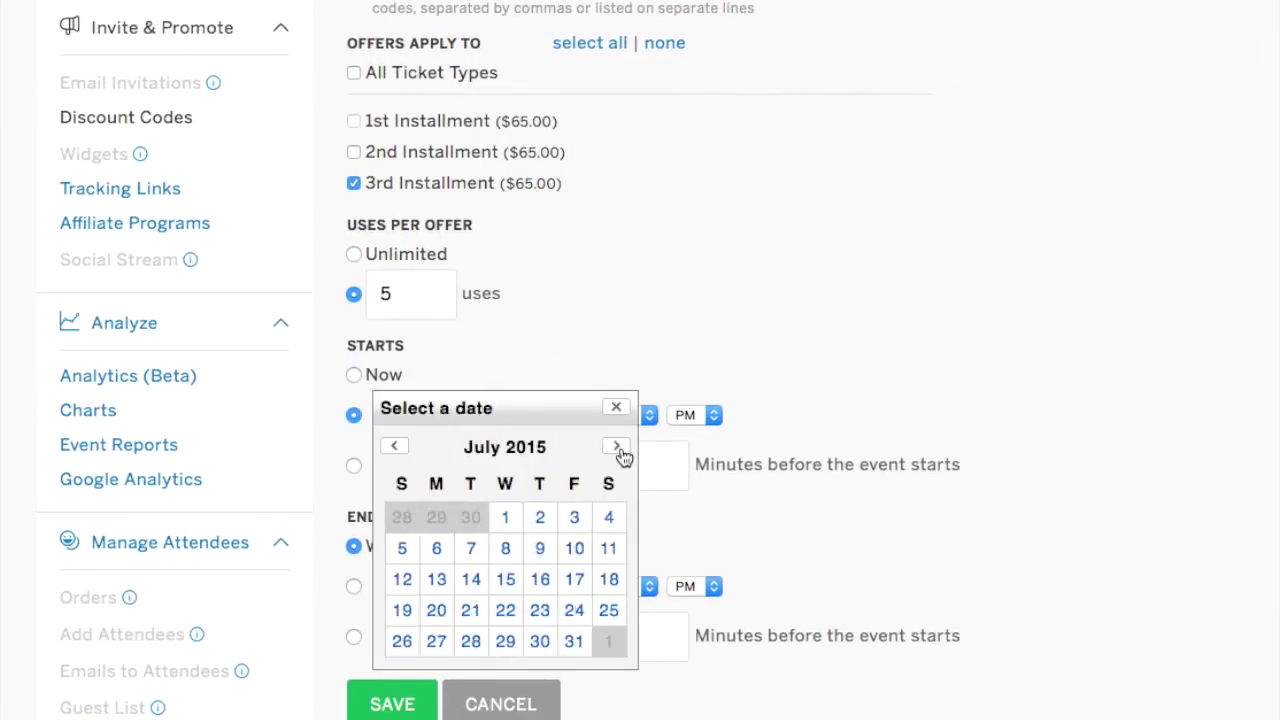
{"action": "left_click", "coordinate": [617, 448]}
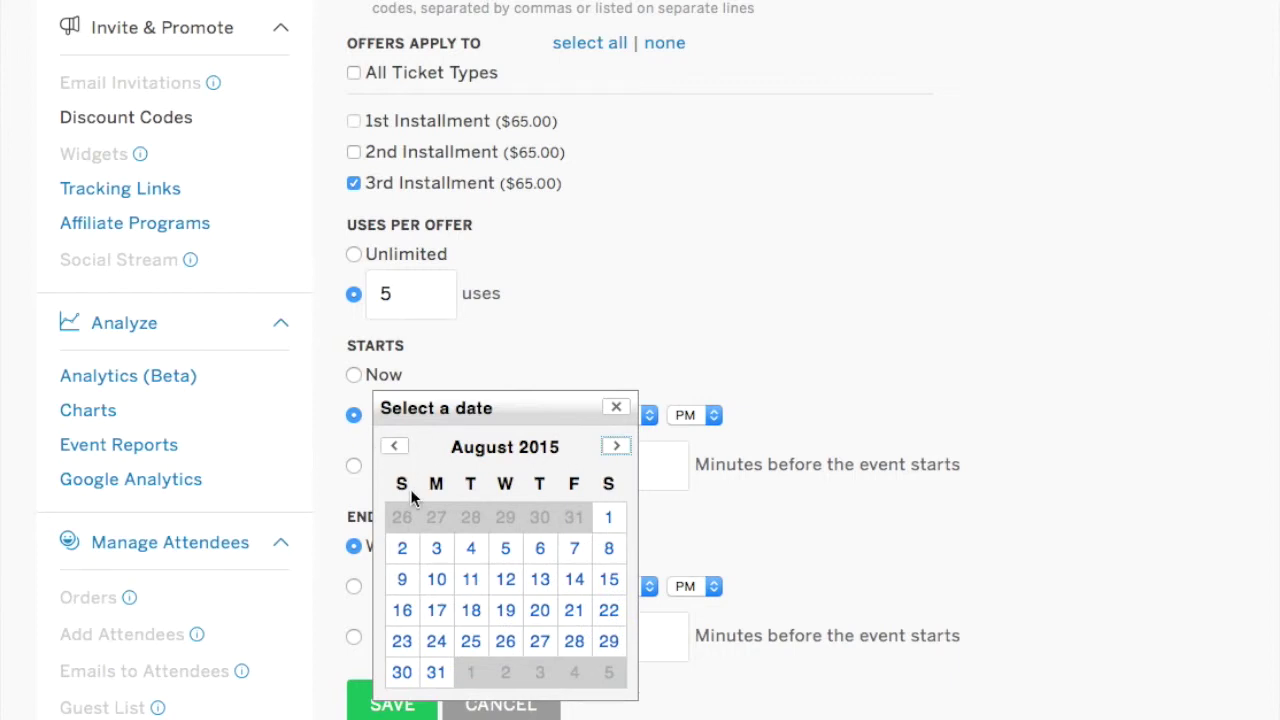
{"action": "left_click", "coordinate": [396, 448]}
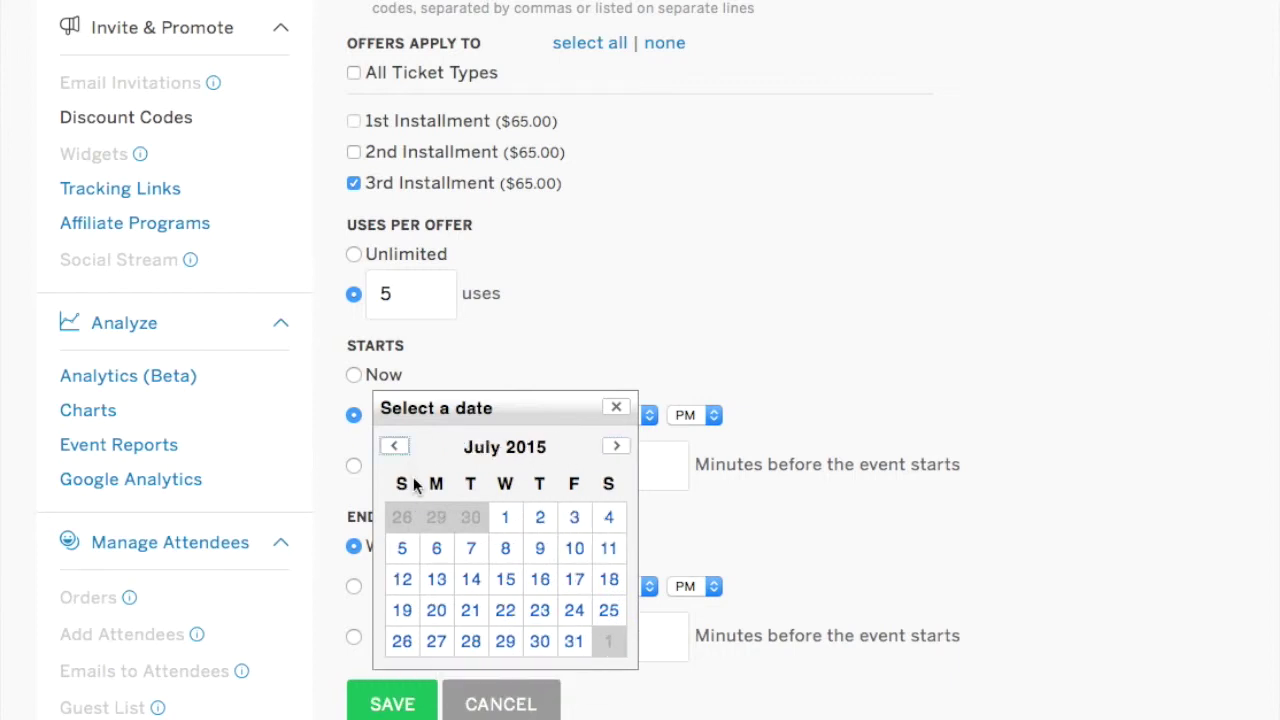
{"action": "left_click", "coordinate": [436, 642]}
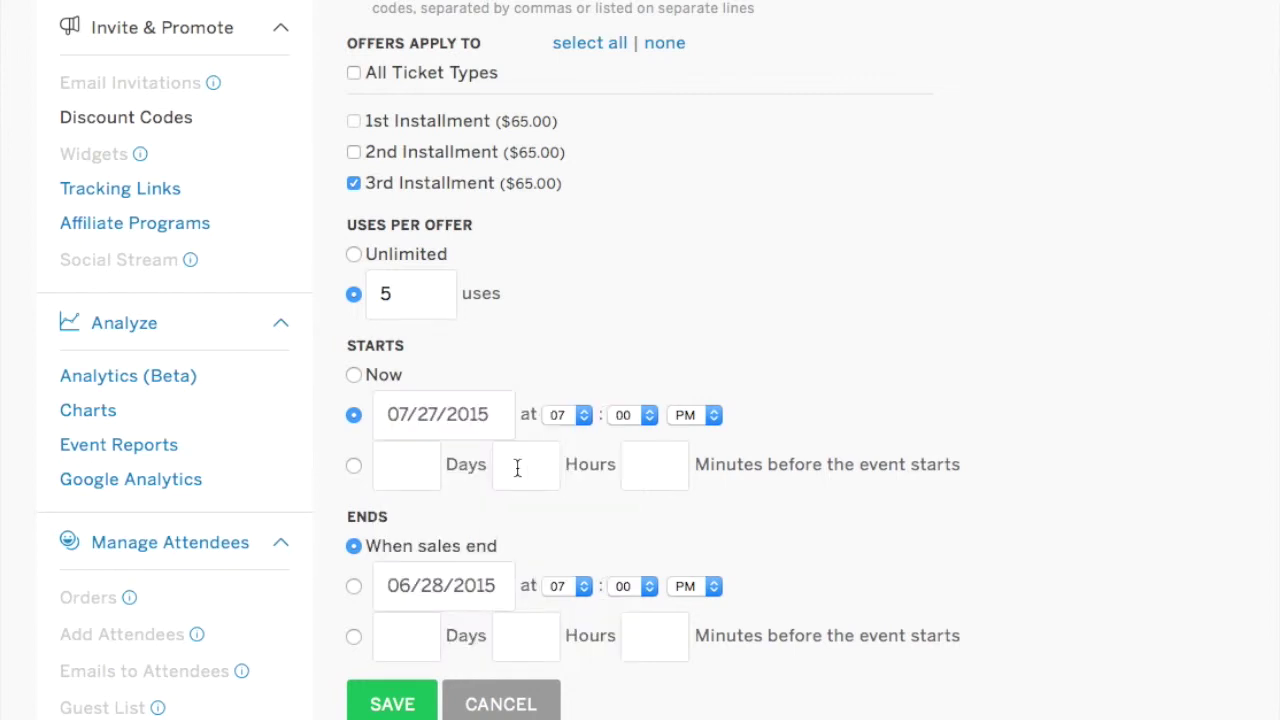
Set Demo888's end date to August 28, 2015 and save the code.
{"action": "left_click", "coordinate": [423, 583]}
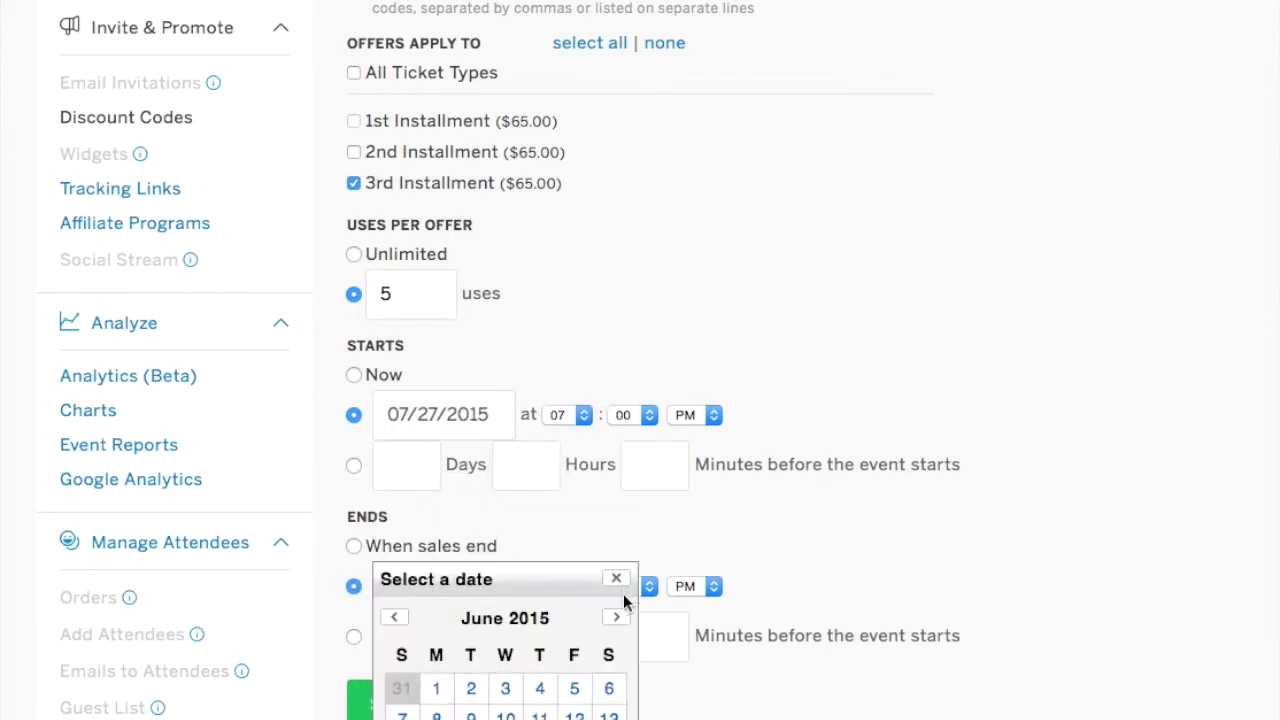
{"action": "left_click", "coordinate": [618, 618]}
{"action": "left_click", "coordinate": [618, 618]}
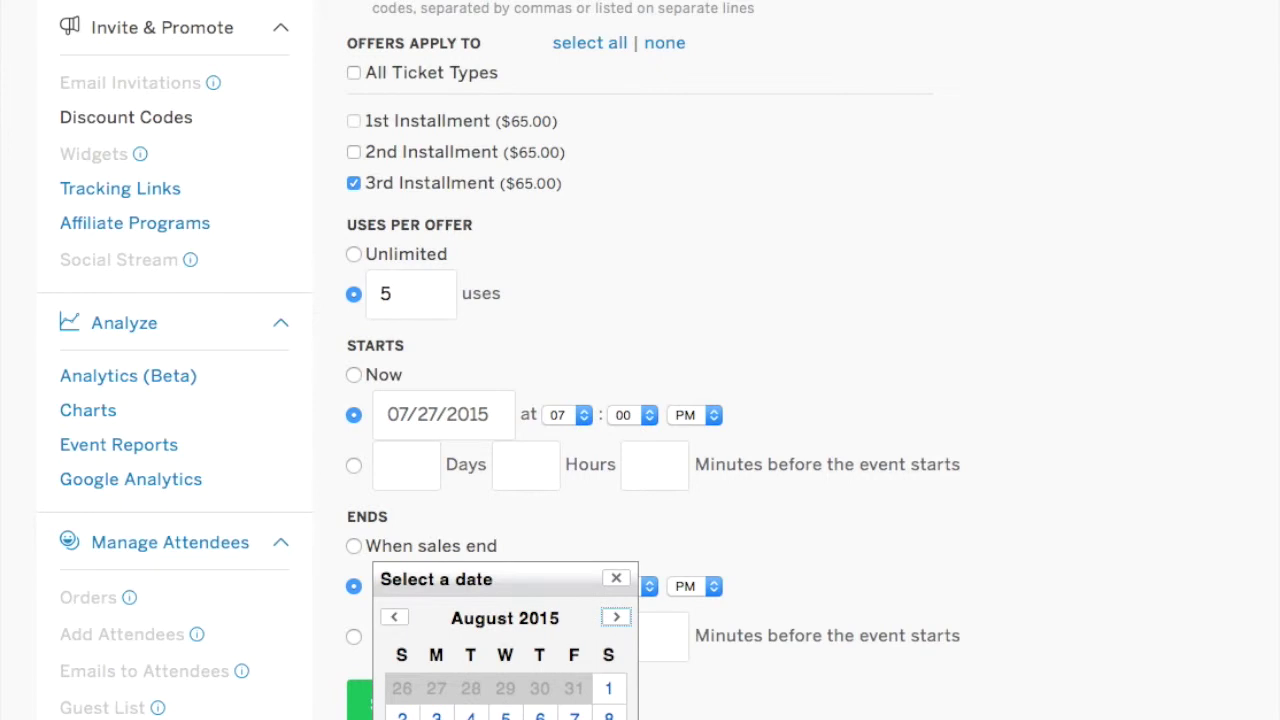
{"action": "left_click", "coordinate": [616, 578]}
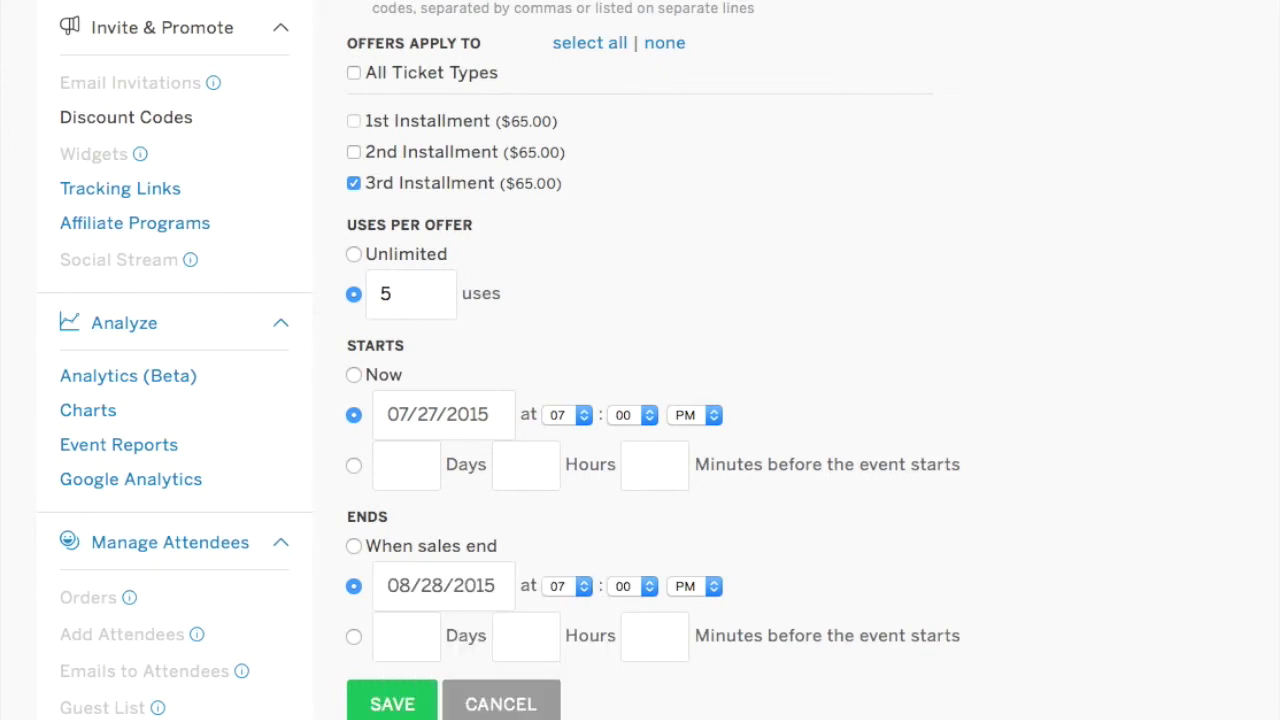
{"action": "left_click", "coordinate": [396, 712]}
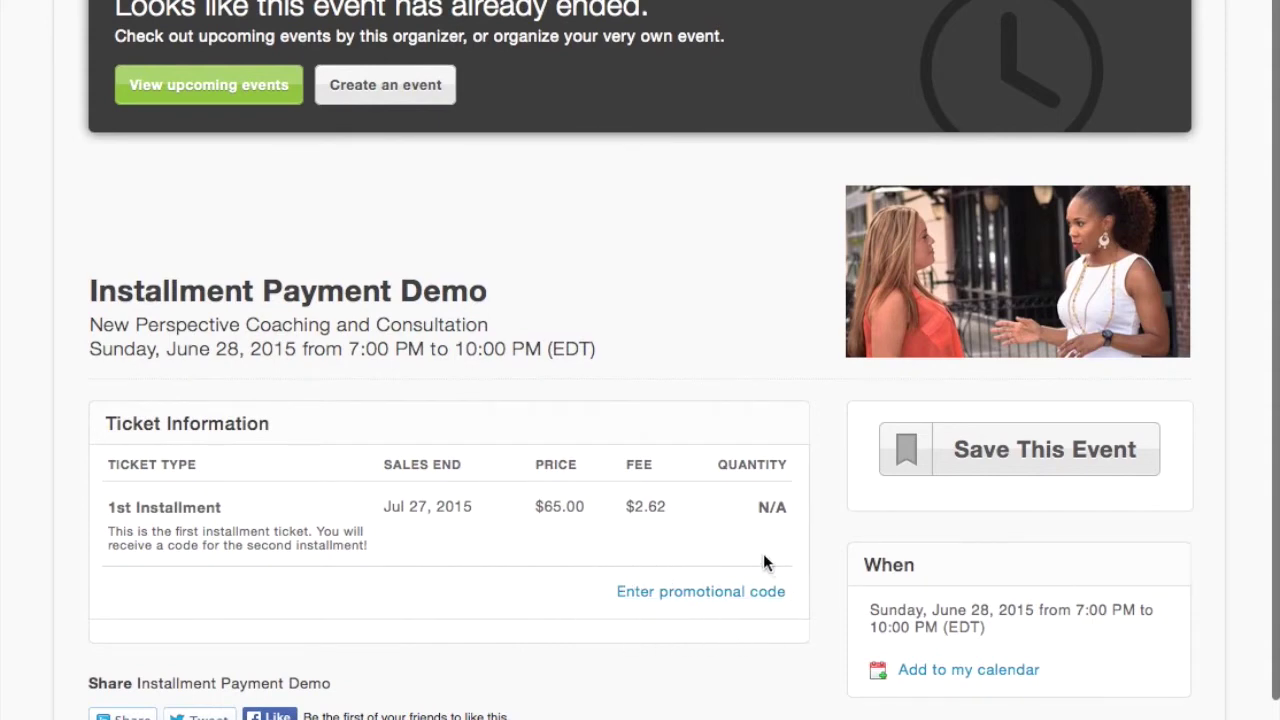
Check the public event page lists only the 1st Installment ticket at $65.00.
{"action": "scroll", "coordinate": [763, 562], "scroll_direction": "down", "scroll_amount": 2}
{"action": "scroll", "coordinate": [748, 560], "scroll_direction": "up", "scroll_amount": 5}
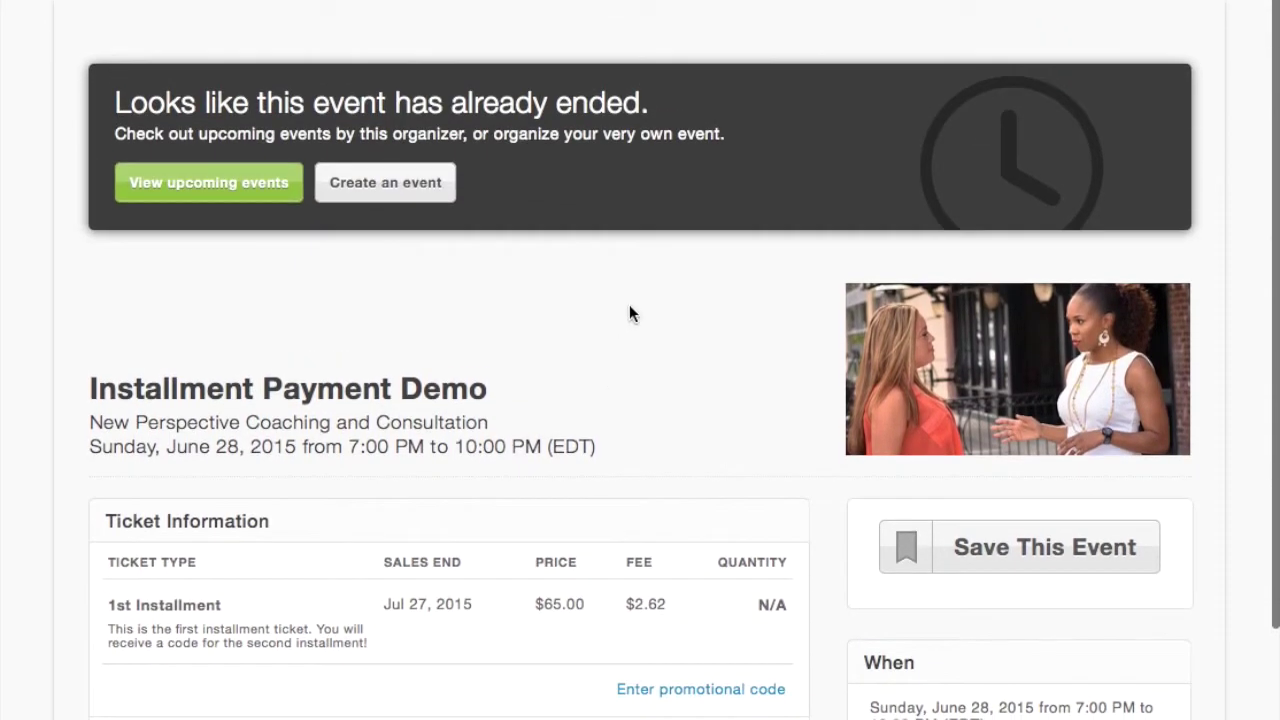
{"action": "left_click", "coordinate": [305, 2]}
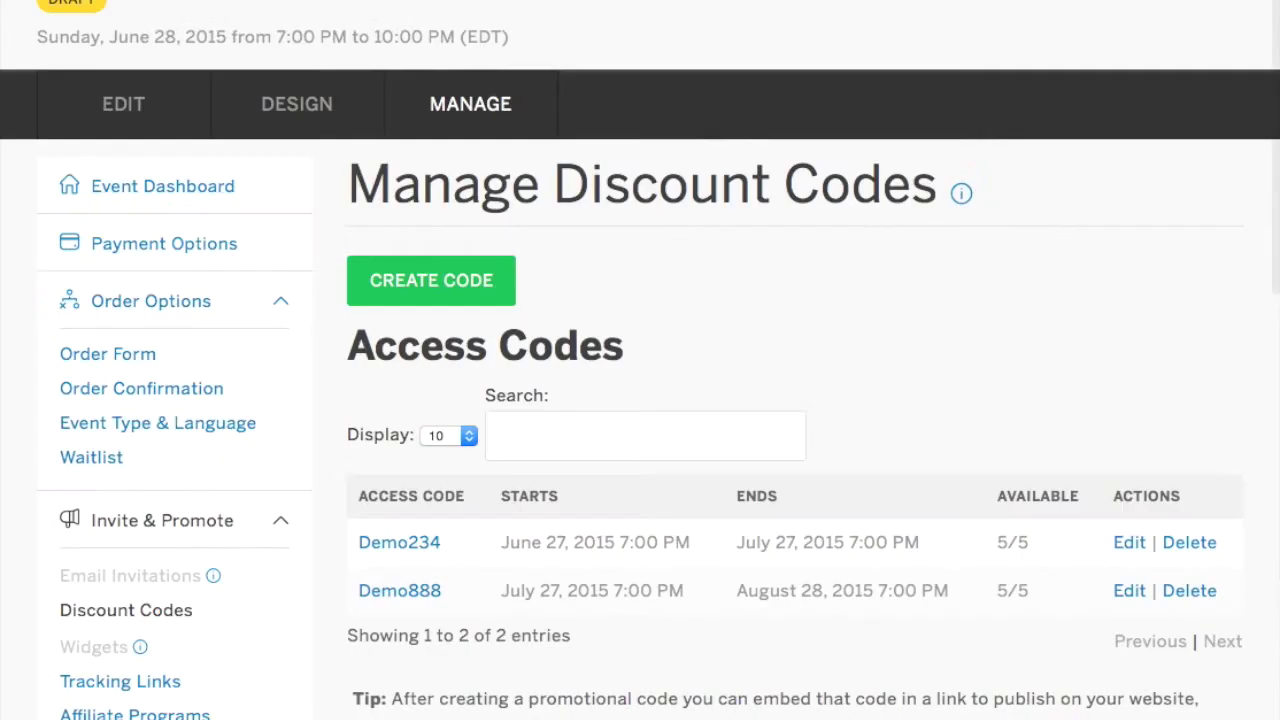
{"action": "scroll", "coordinate": [280, 20], "scroll_direction": "down", "scroll_amount": 5}
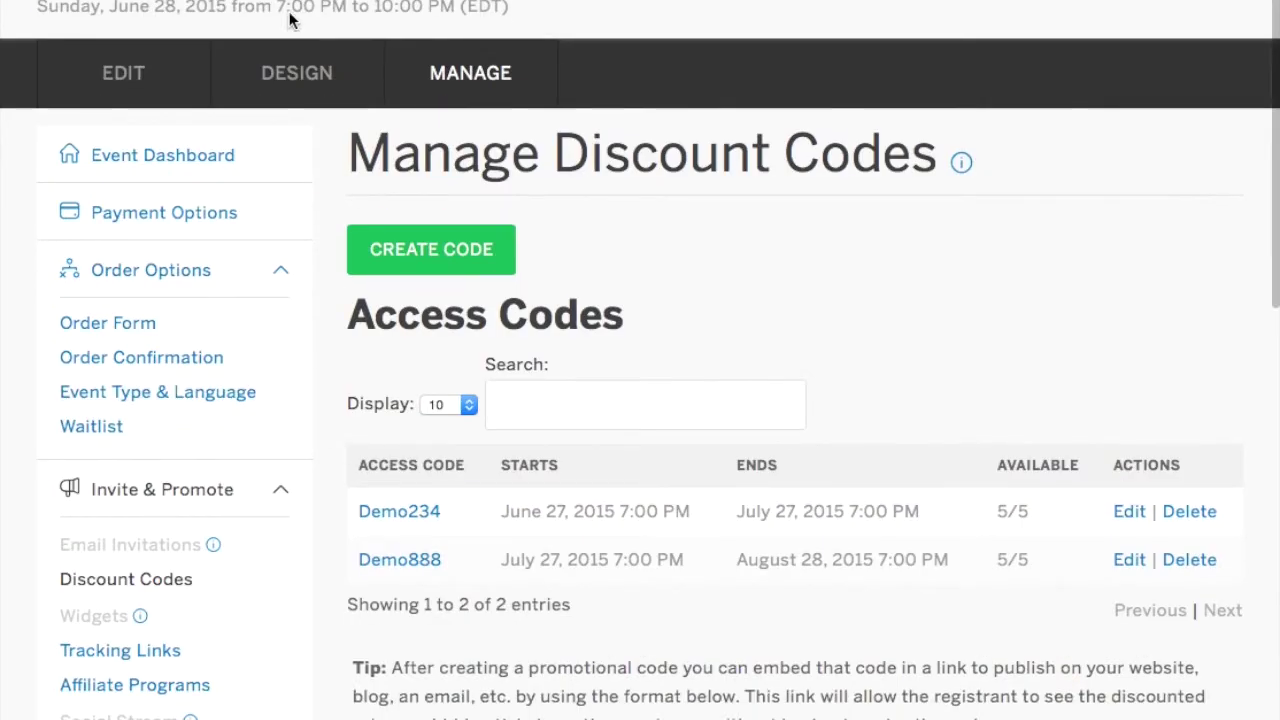
{"action": "scroll", "coordinate": [290, 22], "scroll_direction": "up", "scroll_amount": 5}
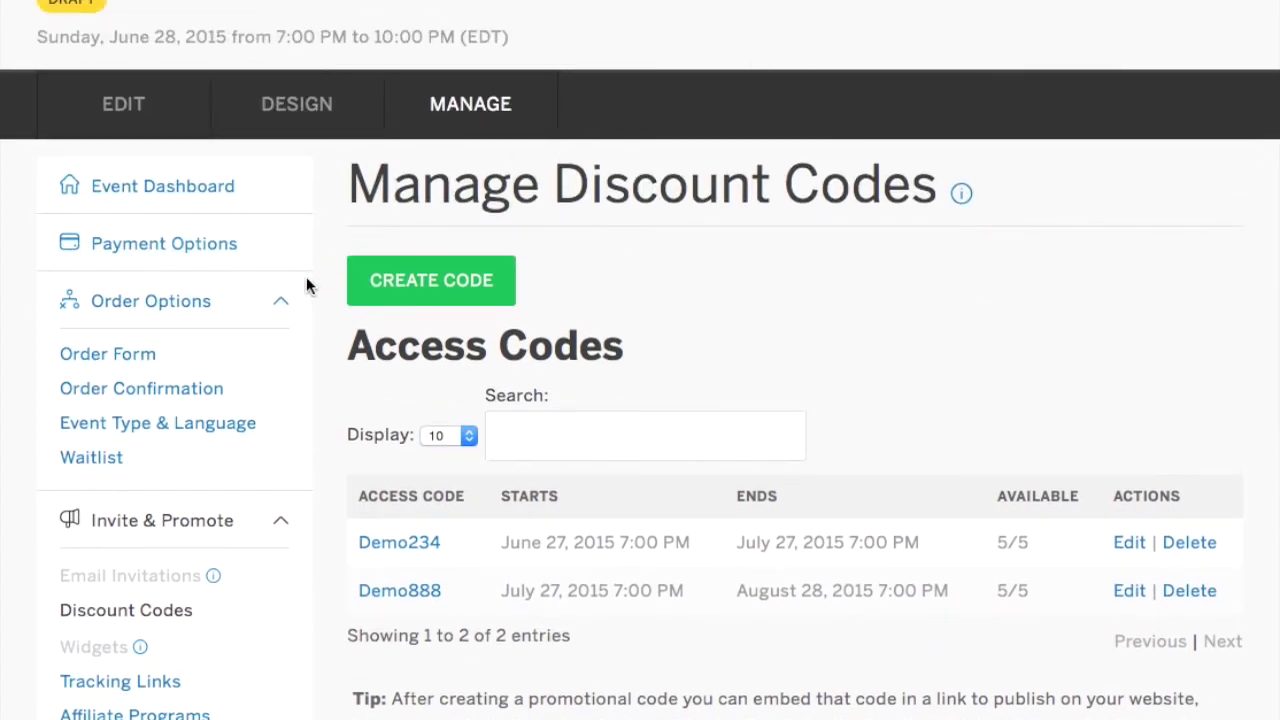
{"action": "scroll", "coordinate": [306, 278], "scroll_direction": "down", "scroll_amount": 3}
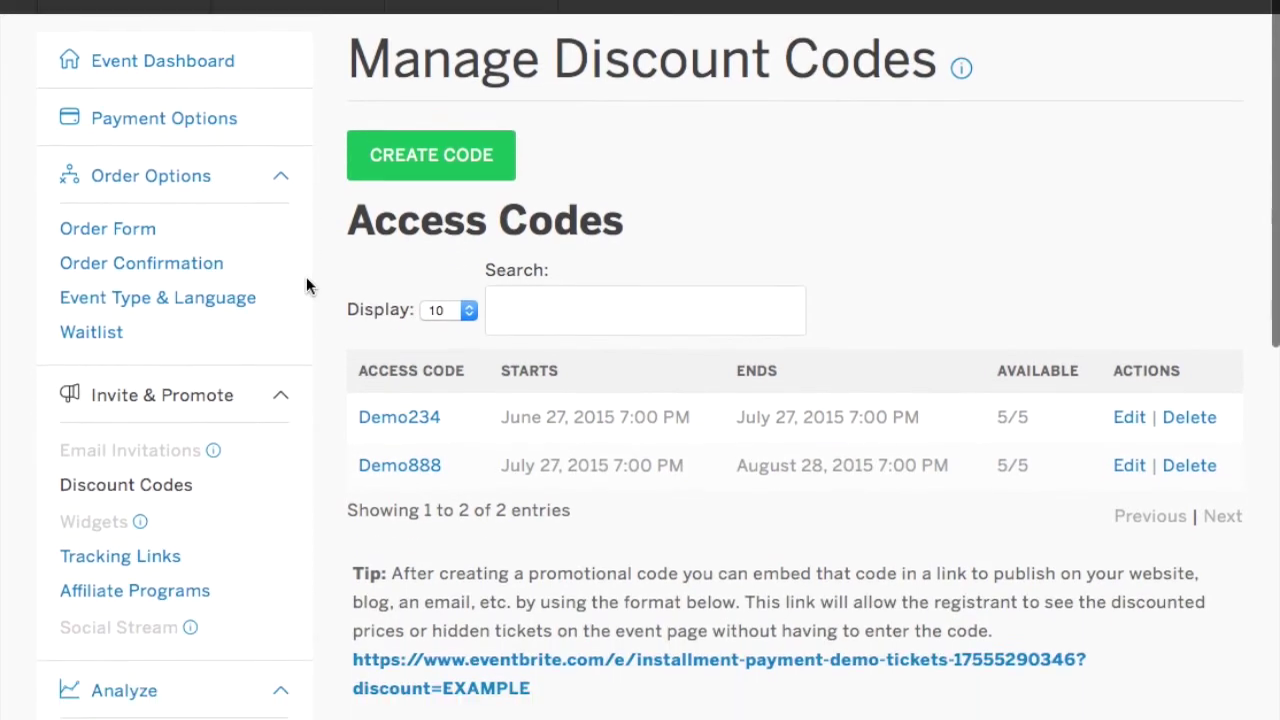
{"action": "scroll", "coordinate": [306, 285], "scroll_direction": "down", "scroll_amount": 5}
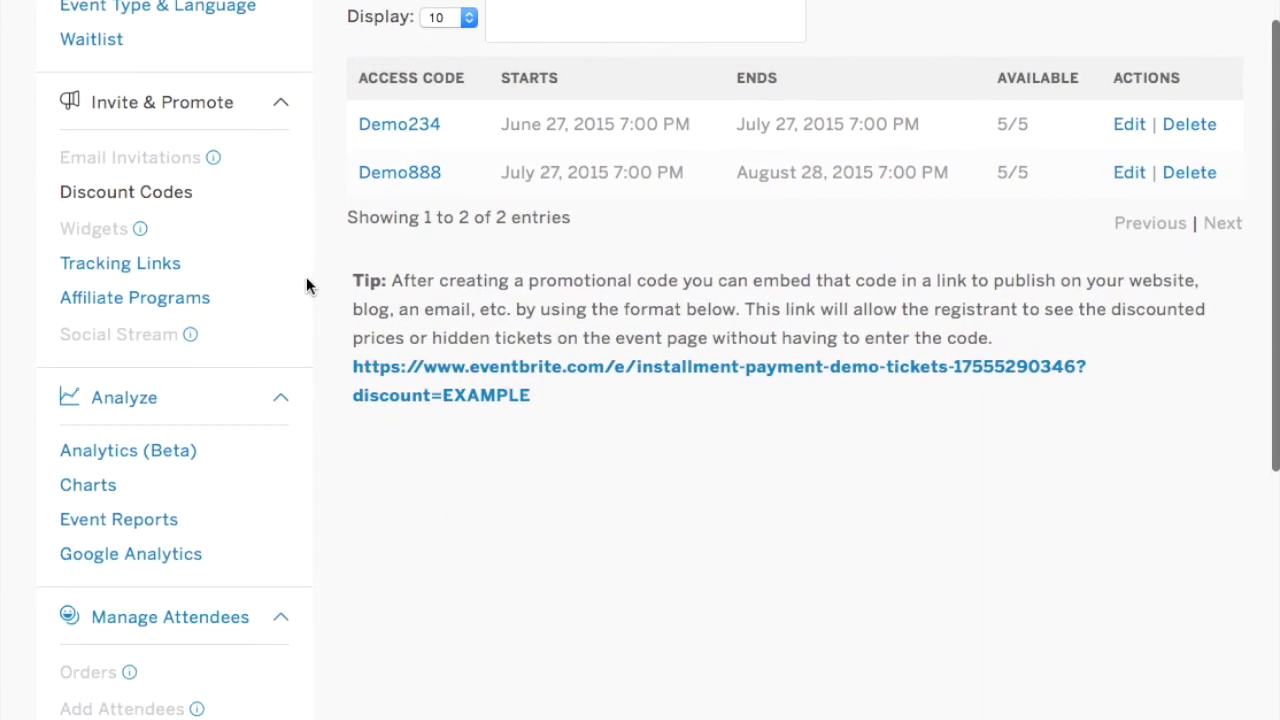
{"action": "left_click", "coordinate": [189, 619]}
{"action": "scroll", "coordinate": [223, 577], "scroll_direction": "down", "scroll_amount": 3}
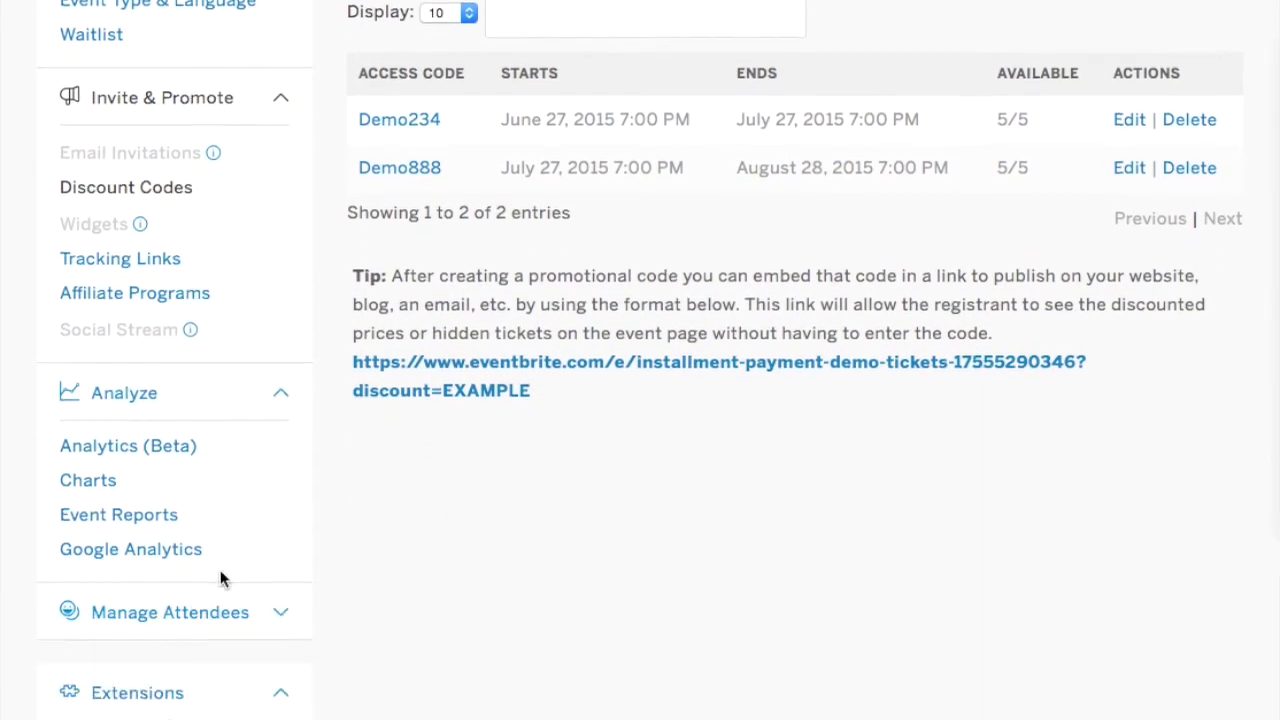
{"action": "scroll", "coordinate": [203, 385], "scroll_direction": "up", "scroll_amount": 4}
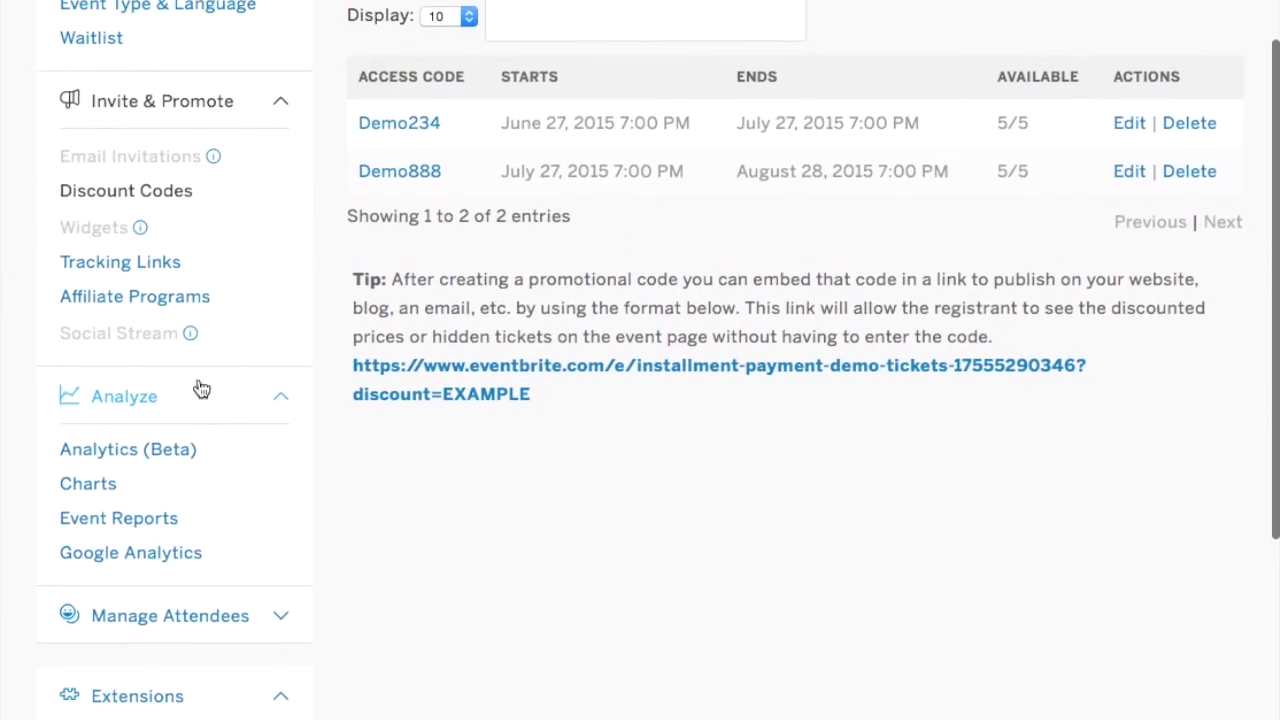
{"action": "scroll", "coordinate": [425, 350], "scroll_direction": "up", "scroll_amount": 5}
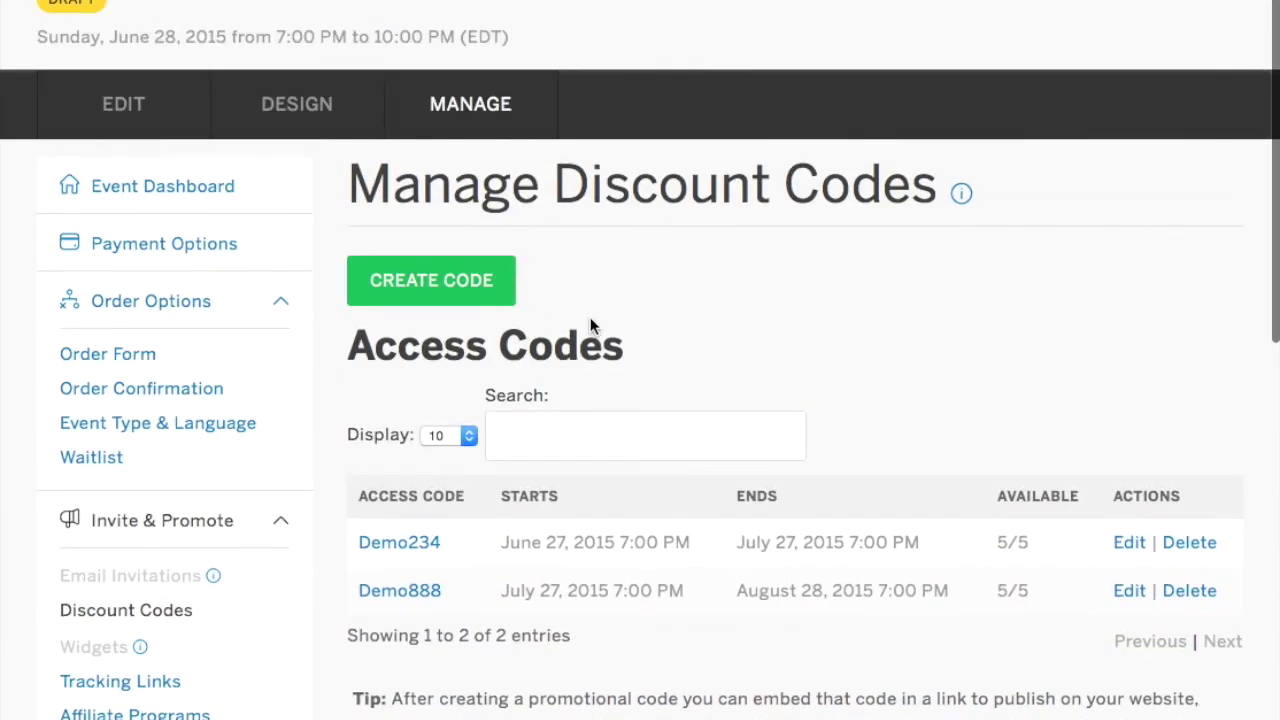